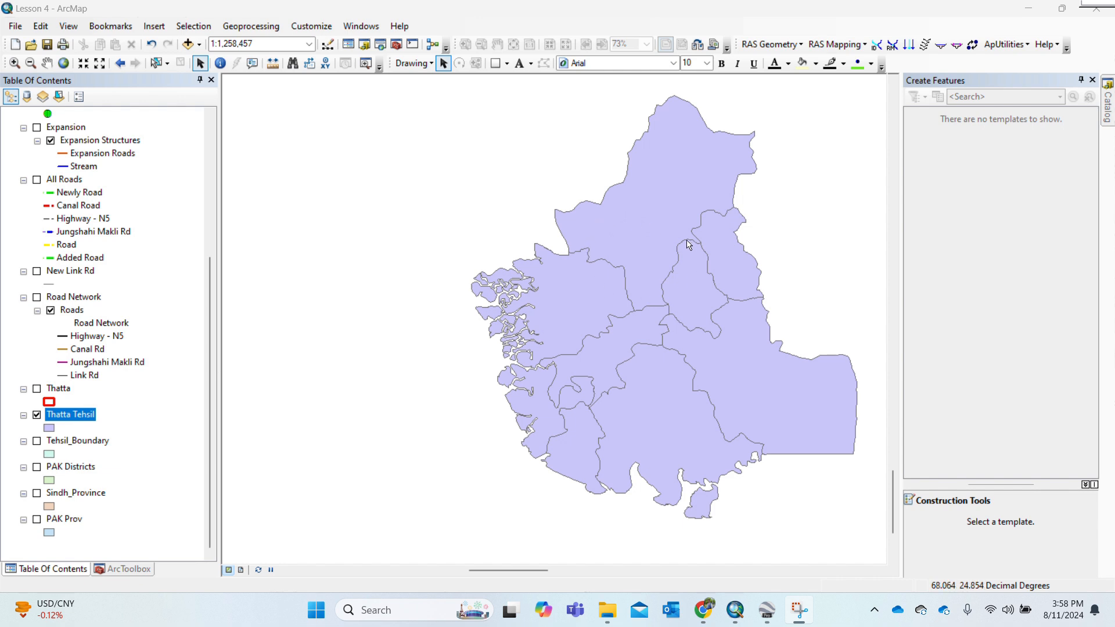
# - Examine the Thatta Tehsil layer's attribute table, sorting its records by DISTRICT and by TEHSIL, and close it
pyautogui.rightClick(72, 416)
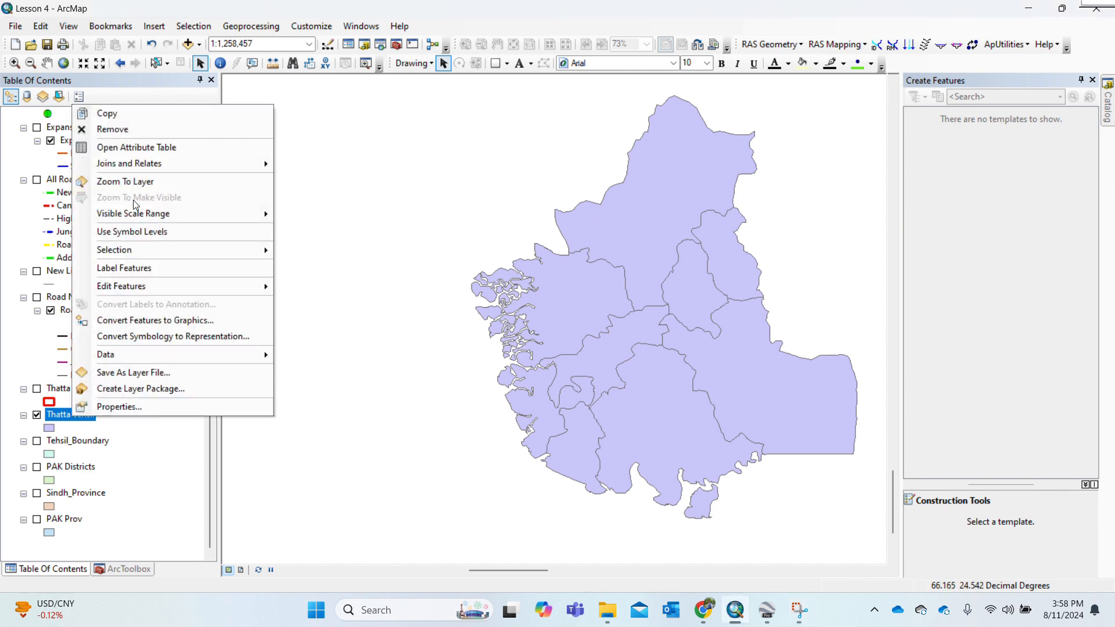
pyautogui.click(137, 148)
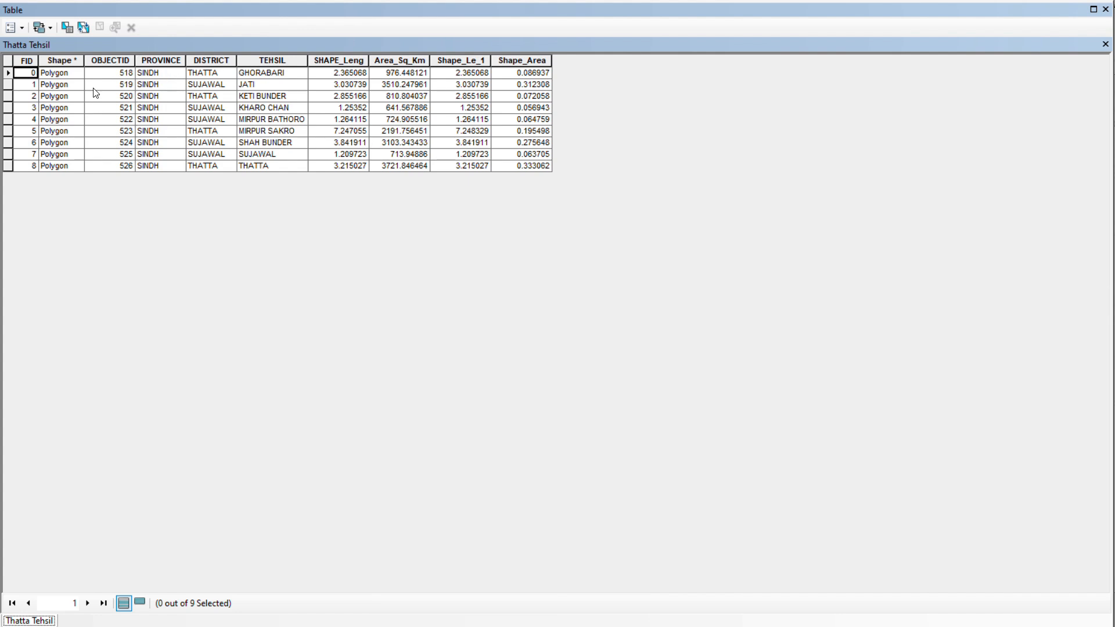
pyautogui.click(108, 62)
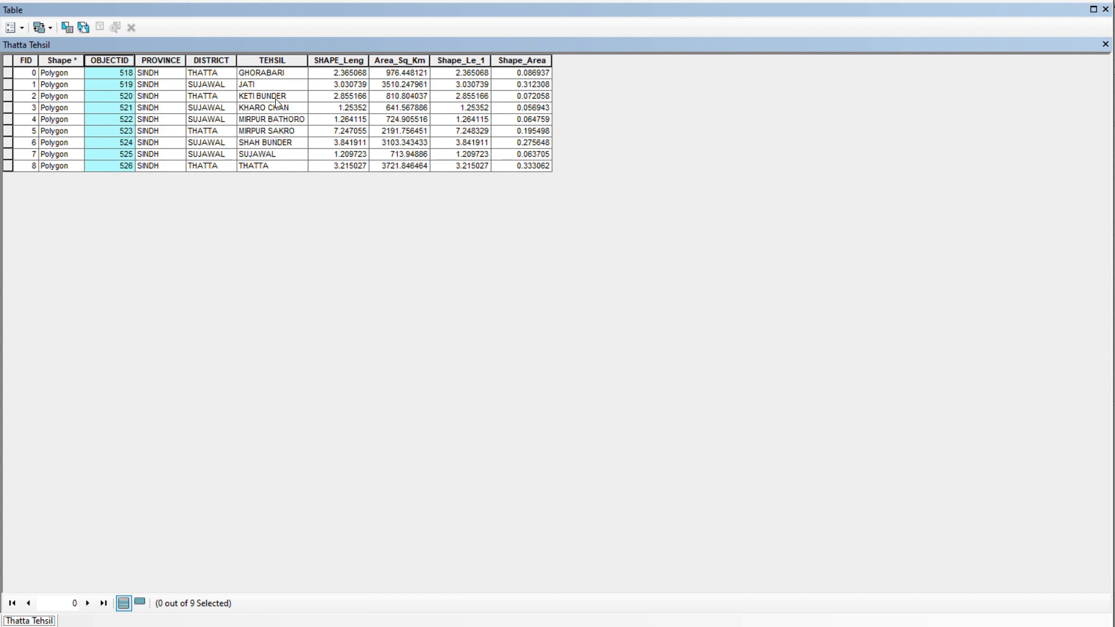
pyautogui.doubleClick(212, 62)
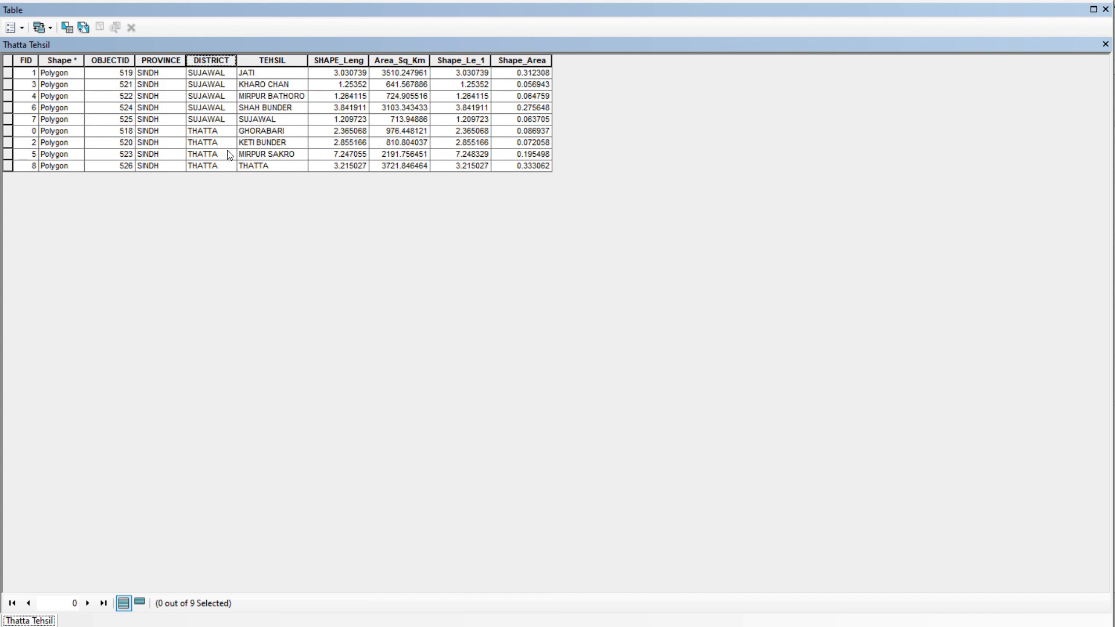
pyautogui.click(281, 61)
pyautogui.doubleClick(281, 62)
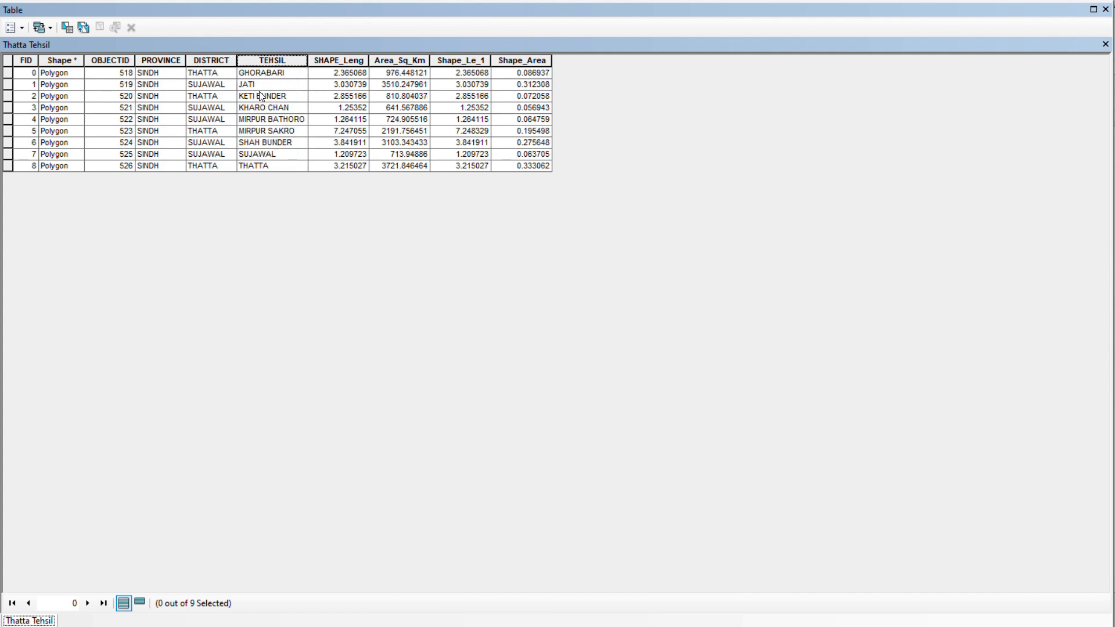
pyautogui.click(1105, 44)
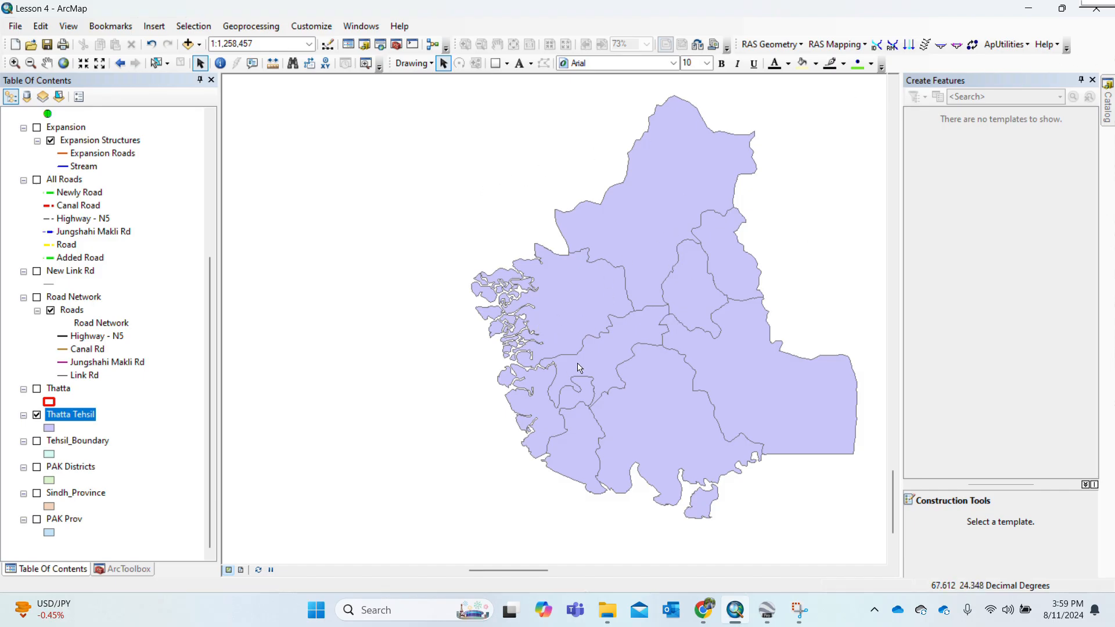
# - Create a point shapefile named Points in the GIS Data folder with the WGS 1984 coordinate system
pyautogui.moveTo(1107, 107)
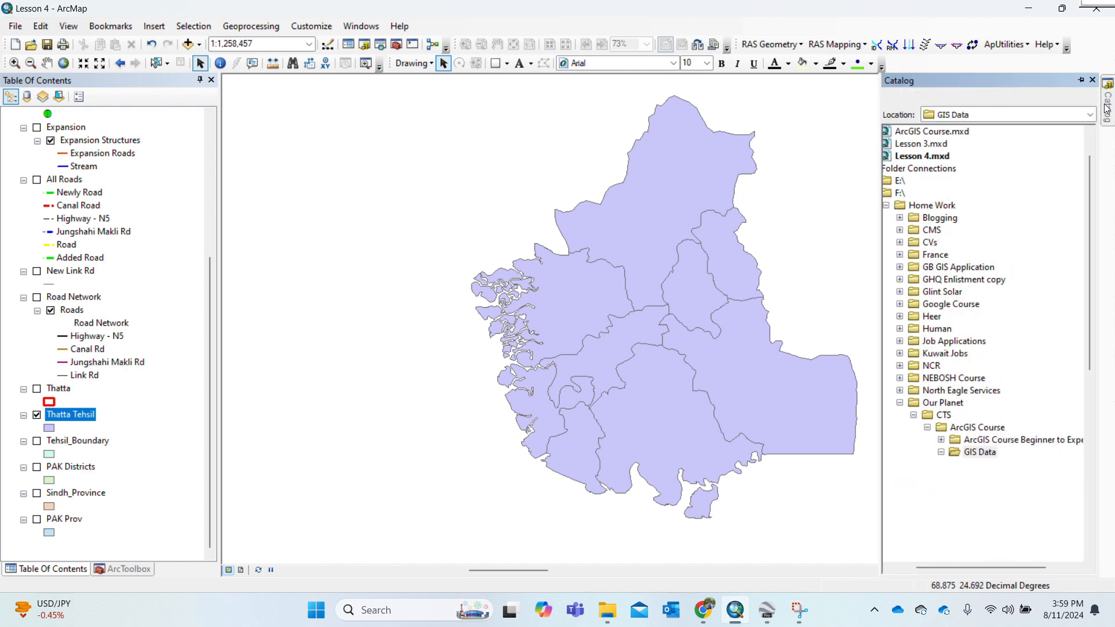
pyautogui.click(996, 455)
pyautogui.rightClick(994, 457)
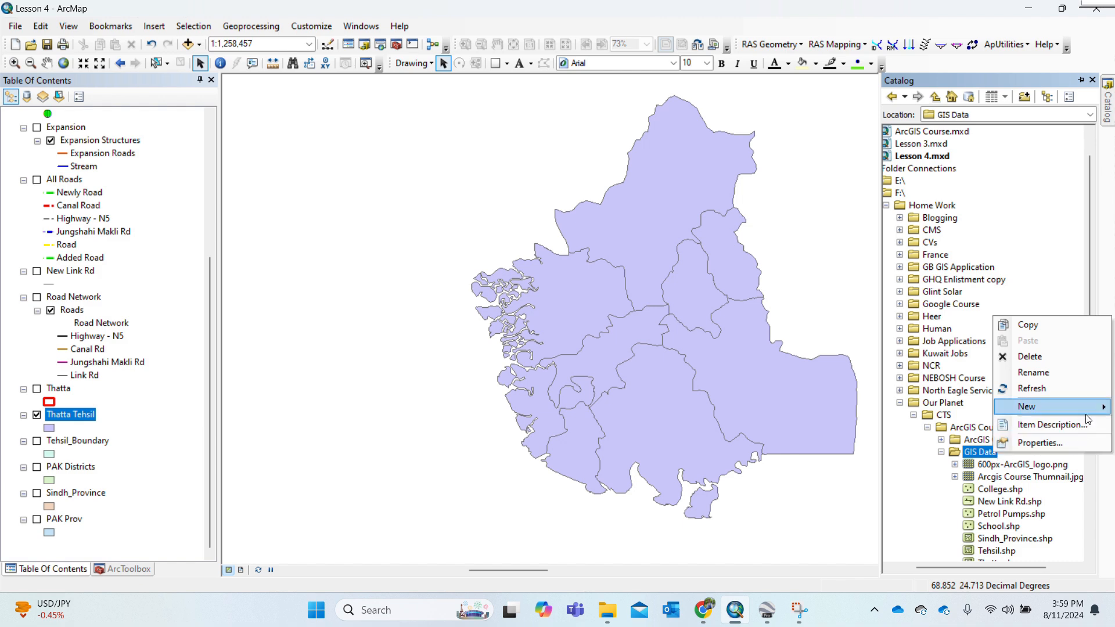
pyautogui.moveTo(1086, 416)
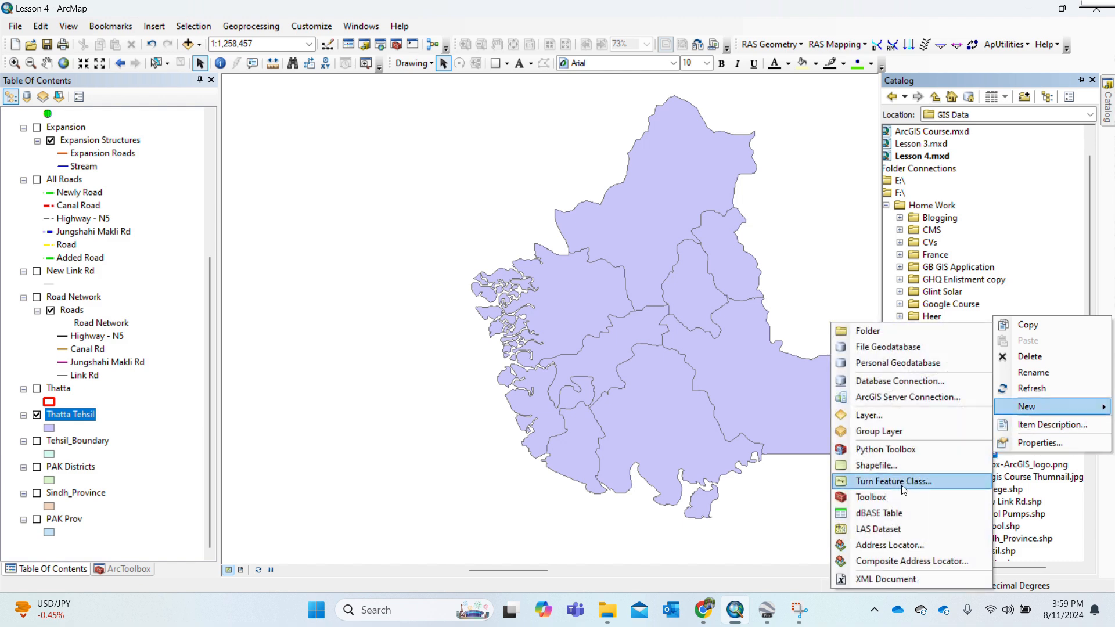
pyautogui.click(874, 465)
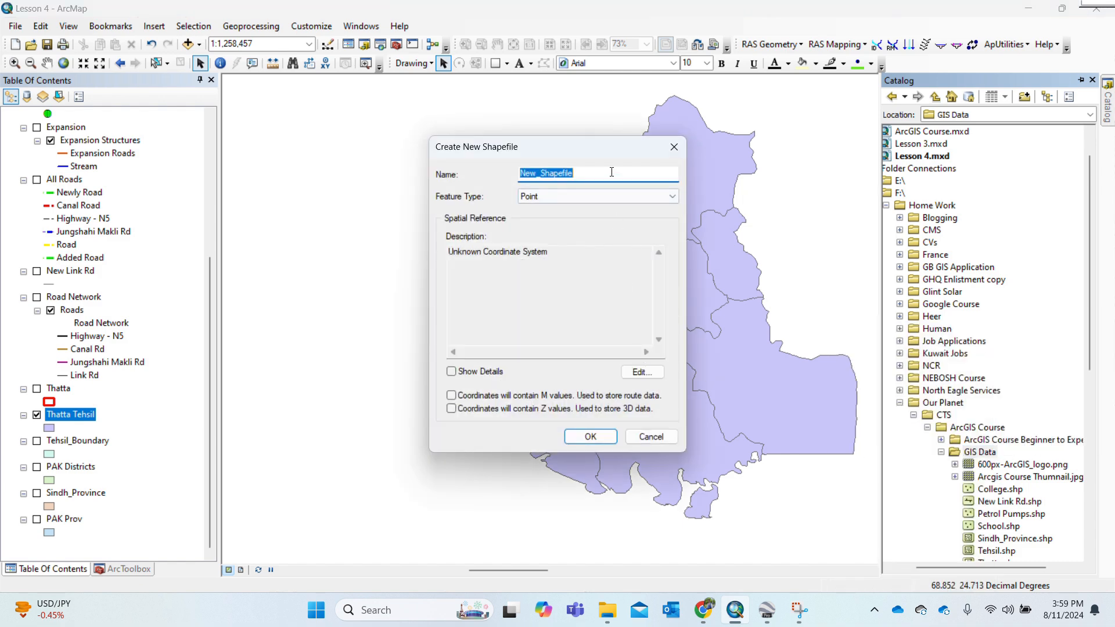
pyautogui.write('Points')
pyautogui.click(644, 372)
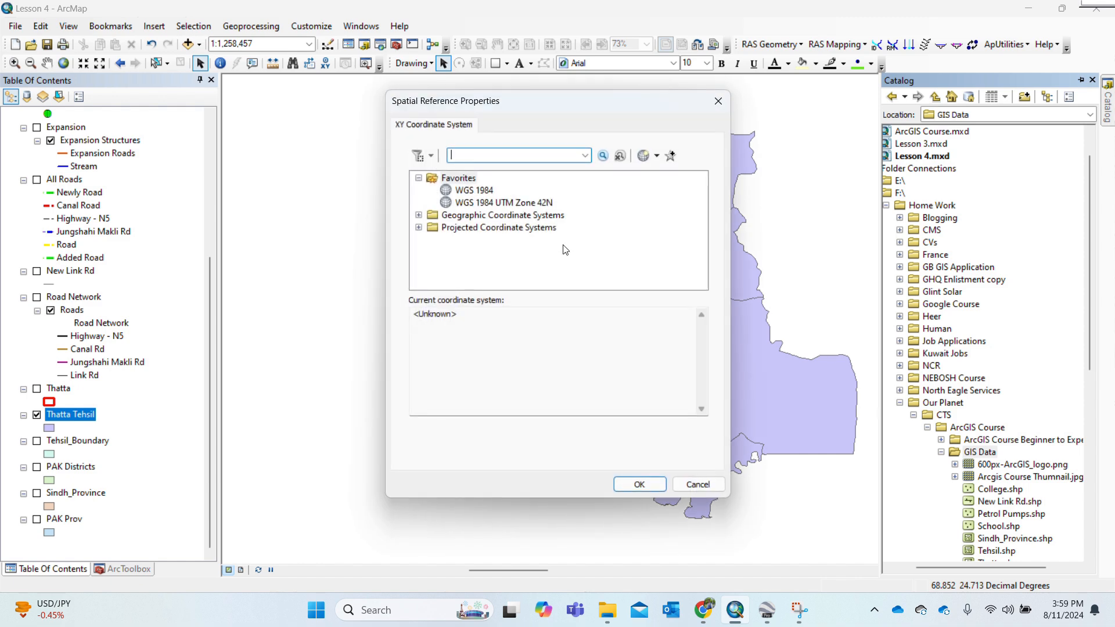
pyautogui.click(474, 191)
pyautogui.click(651, 489)
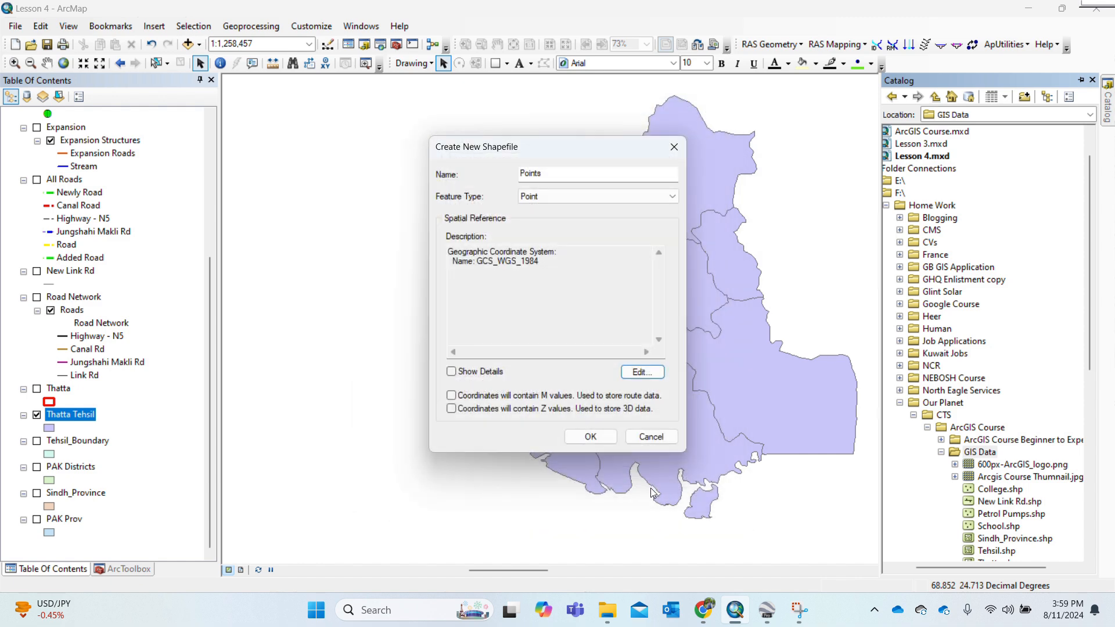
pyautogui.click(598, 439)
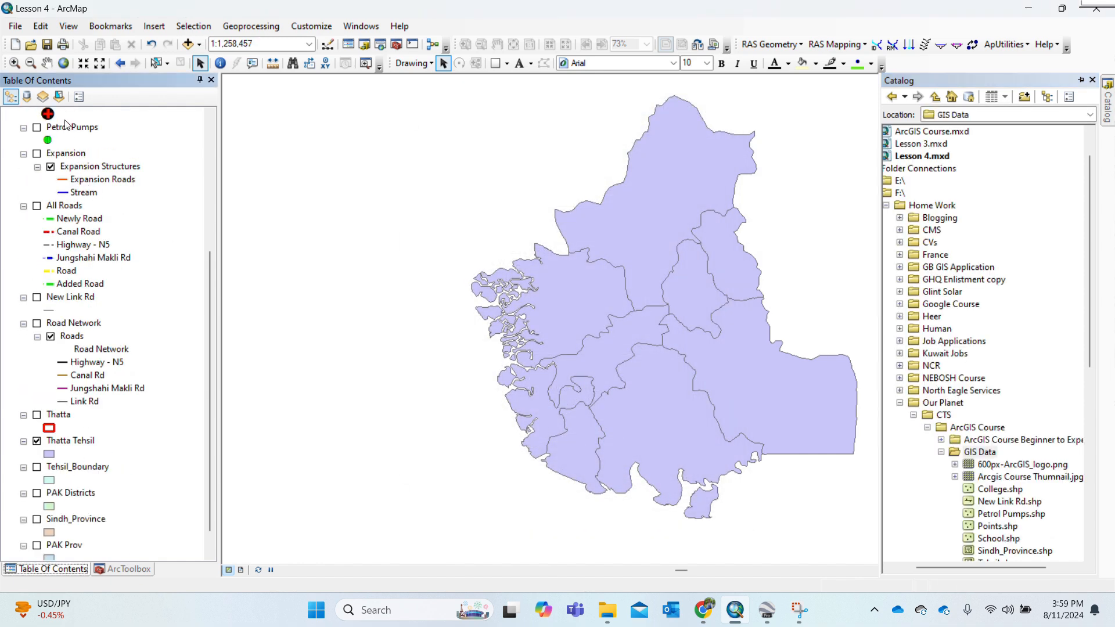
# - Start an edit session on the new Points layer
pyautogui.scroll(3, 68, 179)
pyautogui.scroll(3, 69, 179)
pyautogui.rightClick(58, 127)
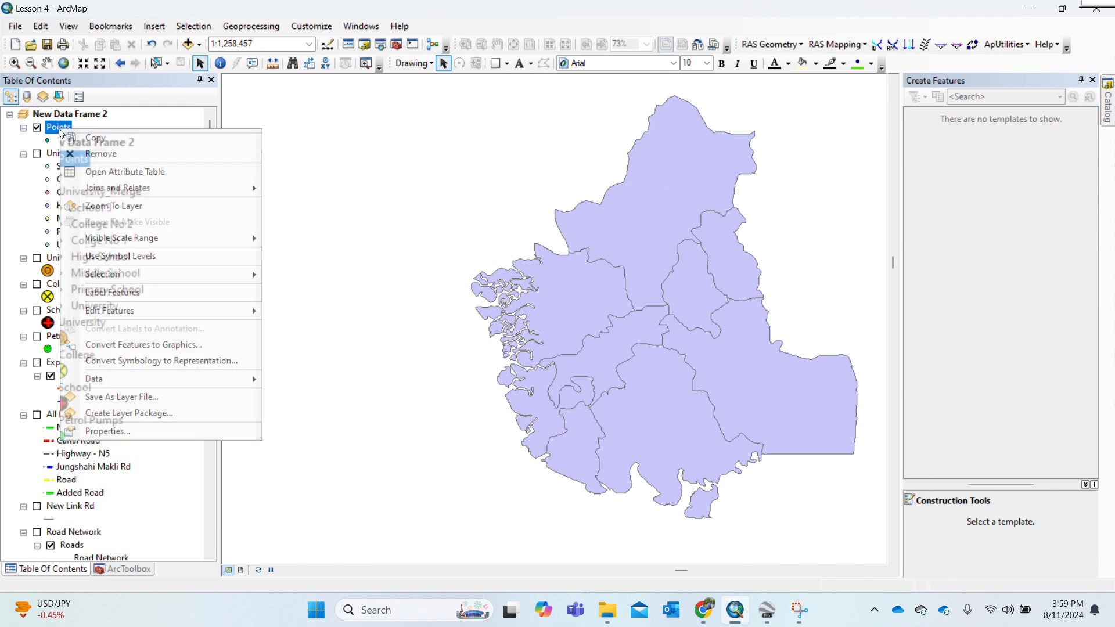
pyautogui.moveTo(201, 309)
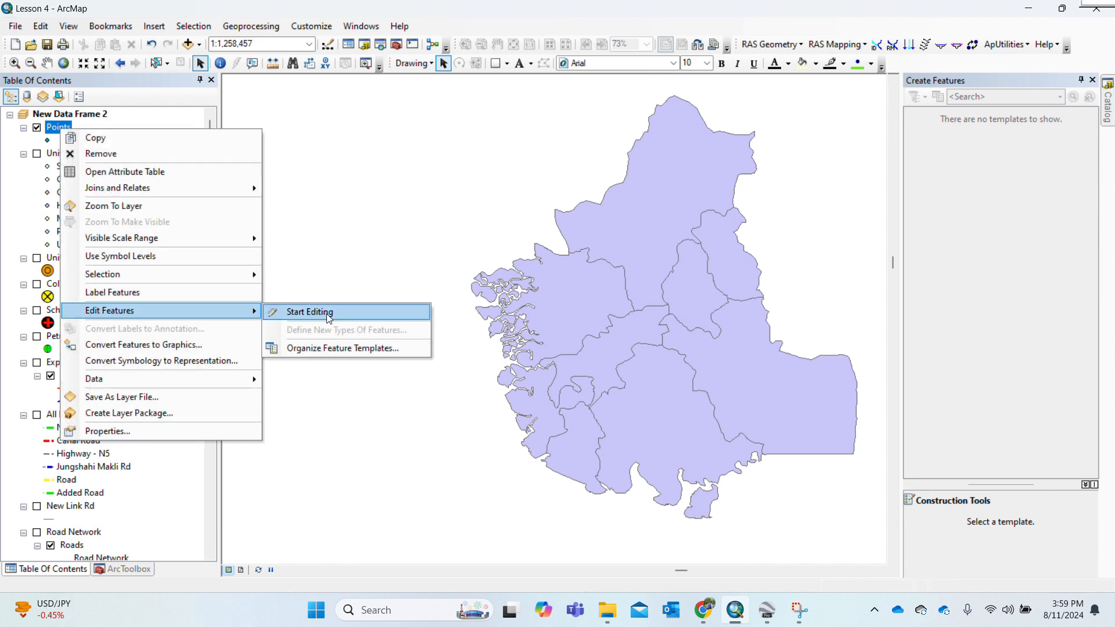
pyautogui.click(308, 312)
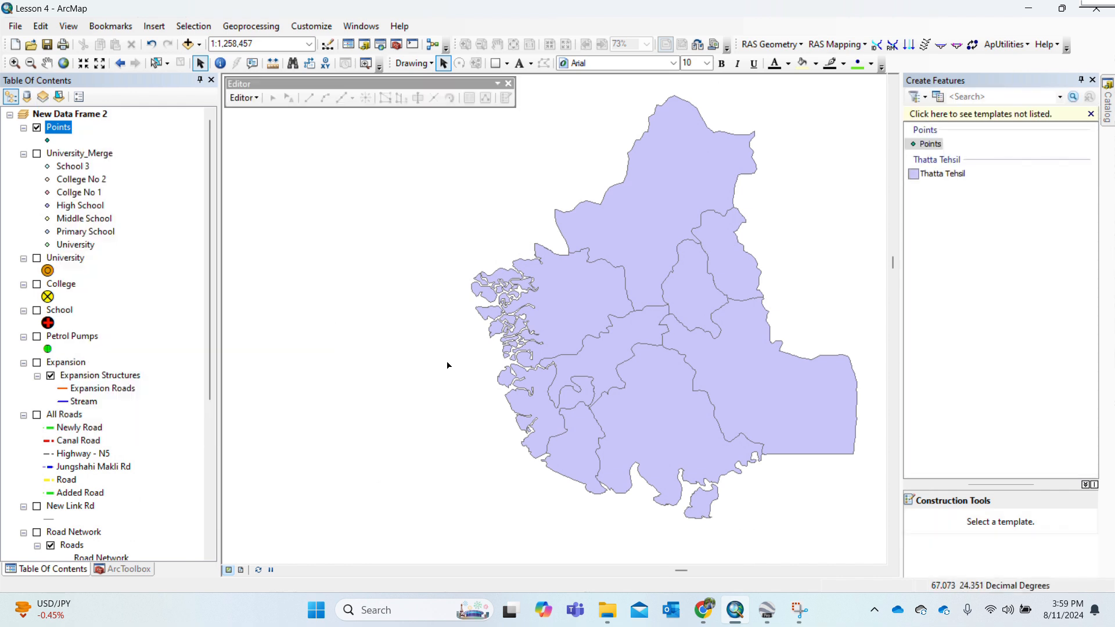
# - Place ten Points features on the map, one in each tehsil area including the small southern island
pyautogui.click(930, 145)
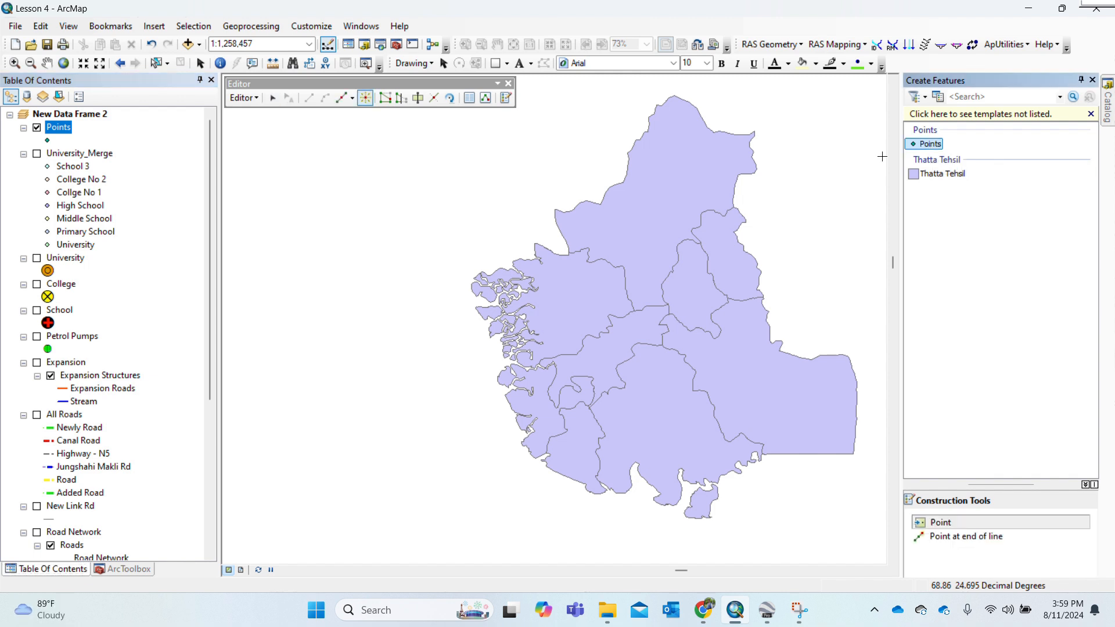
pyautogui.click(641, 215)
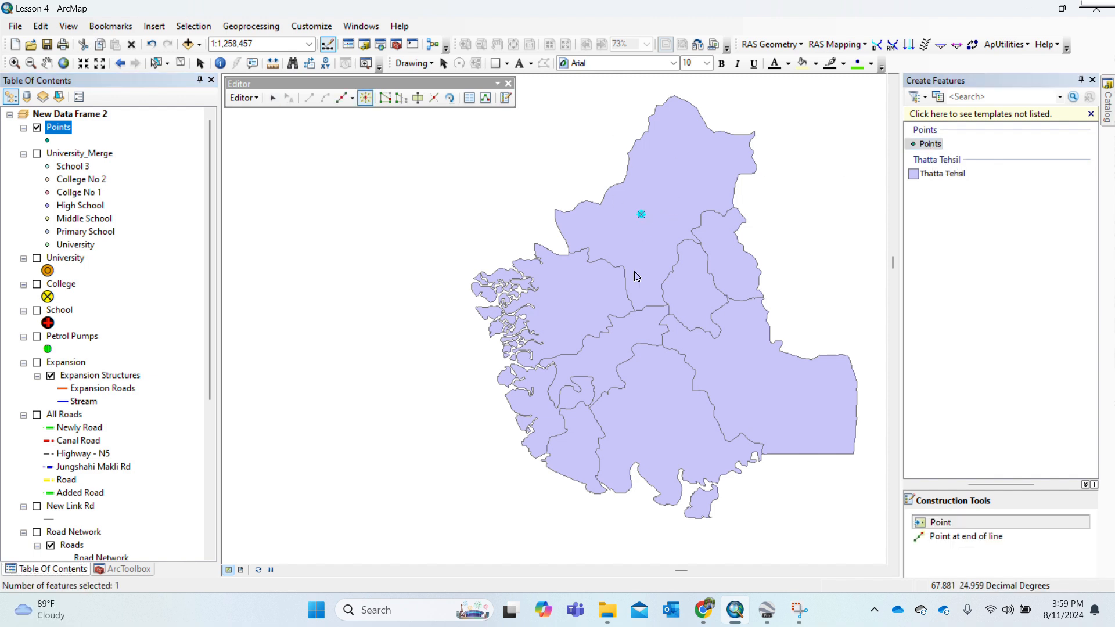
pyautogui.click(557, 299)
pyautogui.click(730, 259)
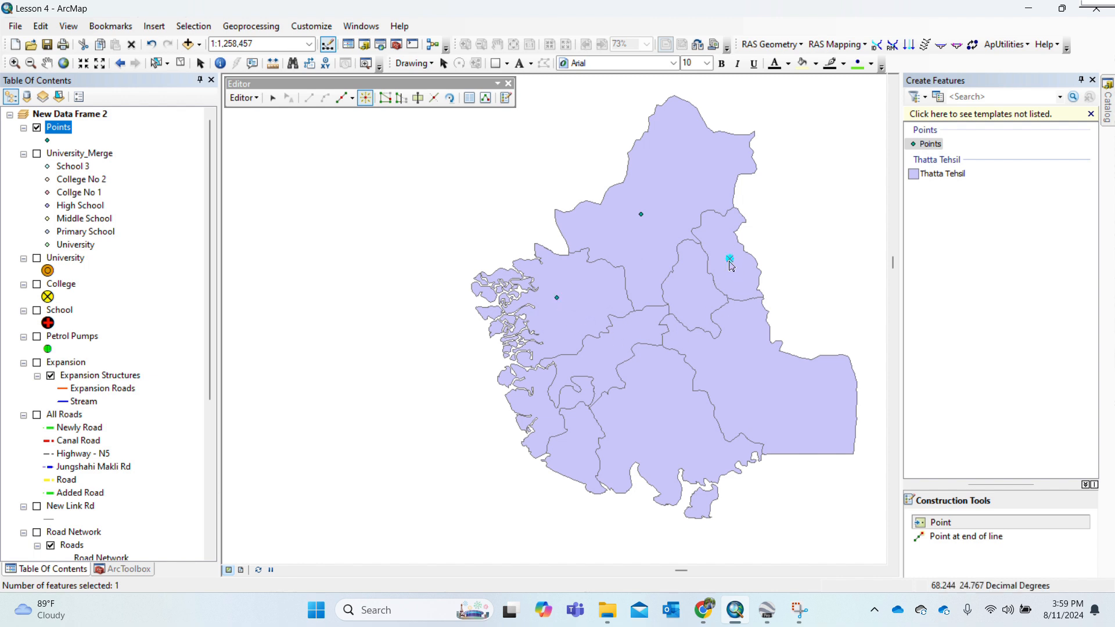
pyautogui.click(688, 290)
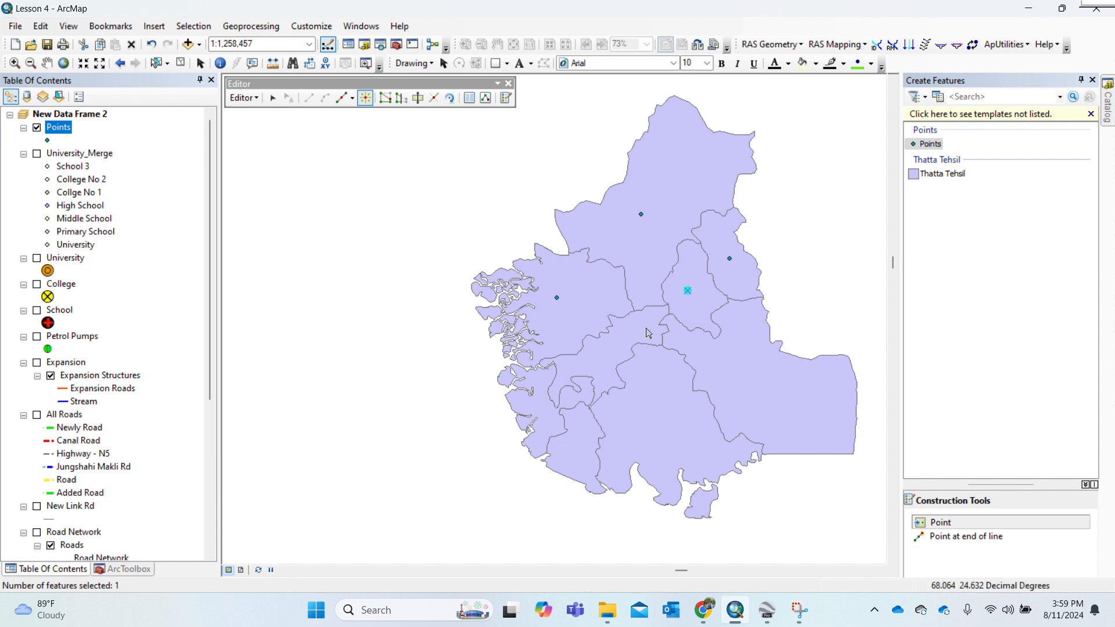
pyautogui.click(597, 355)
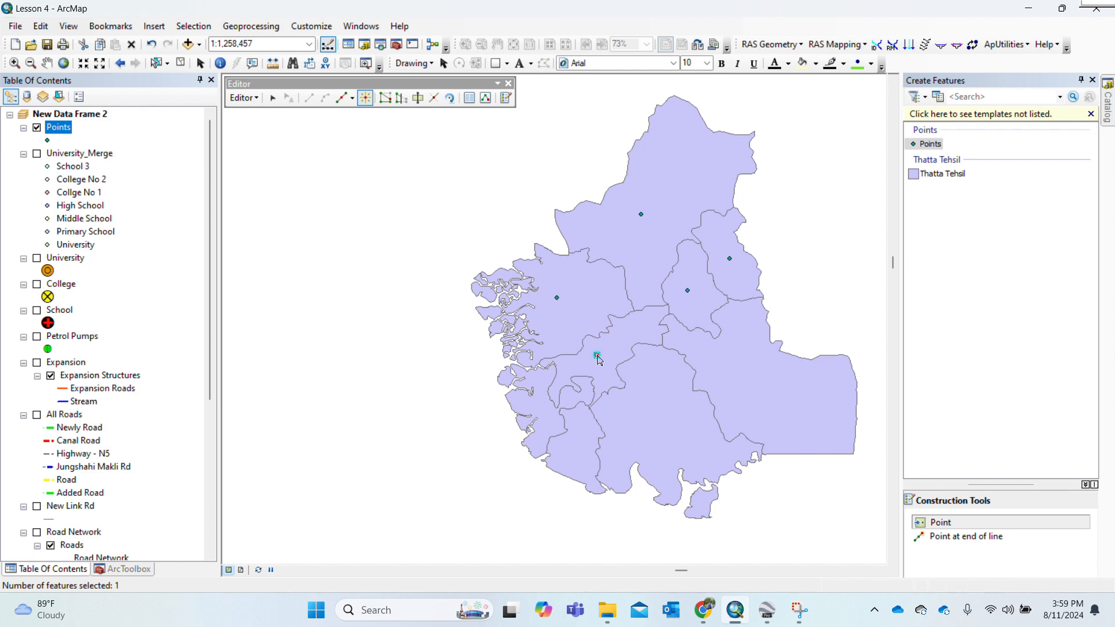
pyautogui.click(541, 412)
pyautogui.click(578, 449)
pyautogui.click(662, 429)
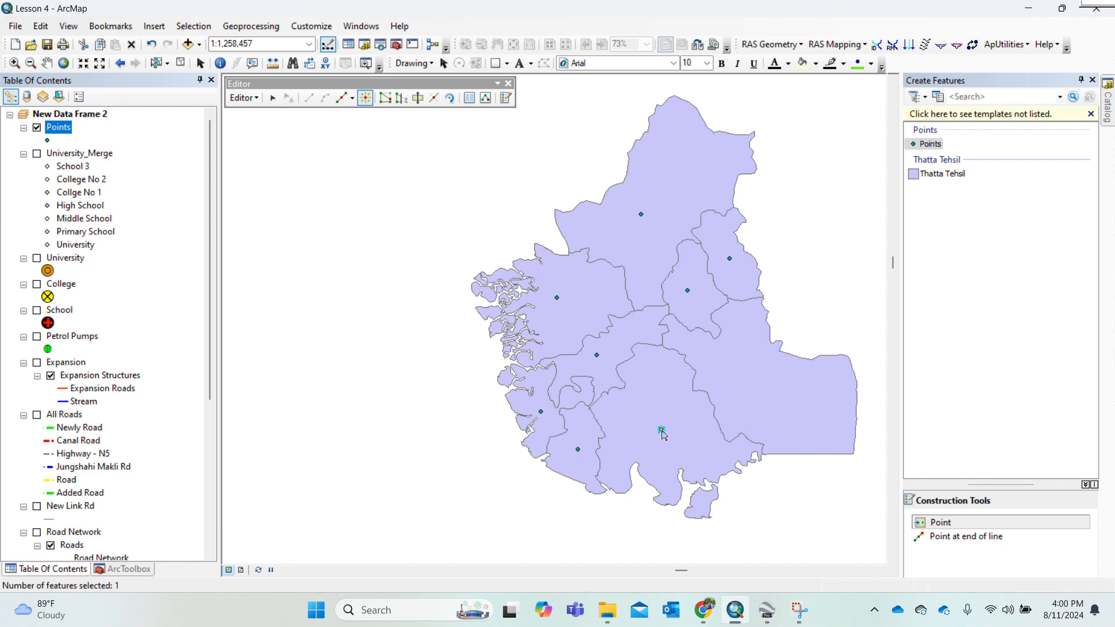
pyautogui.click(701, 505)
pyautogui.click(757, 378)
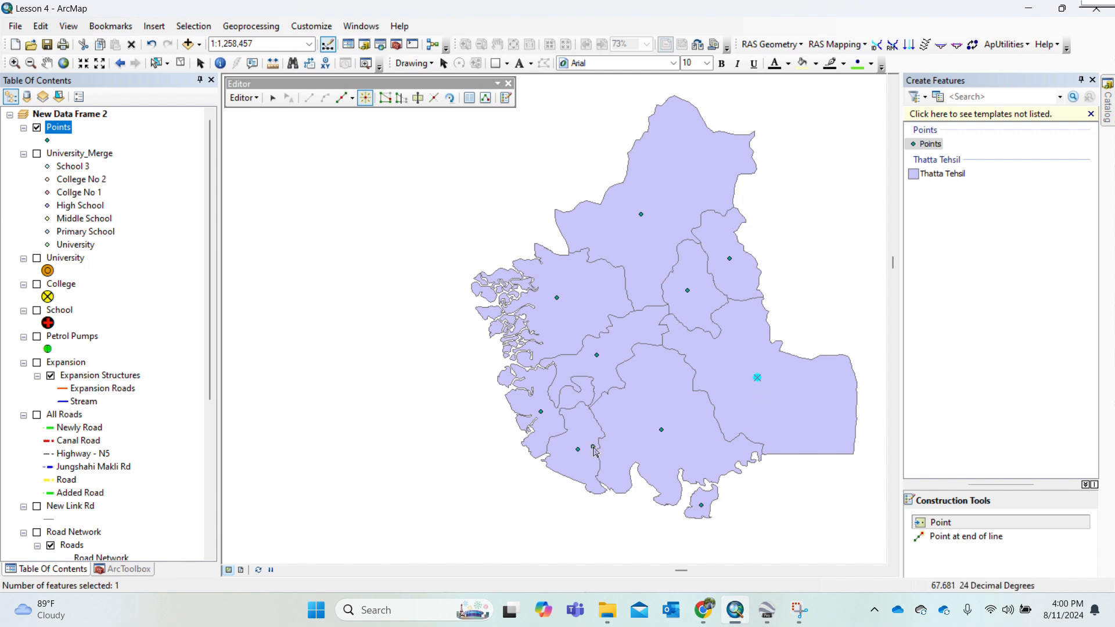
# - Save the point edits and stop the edit session
pyautogui.click(244, 98)
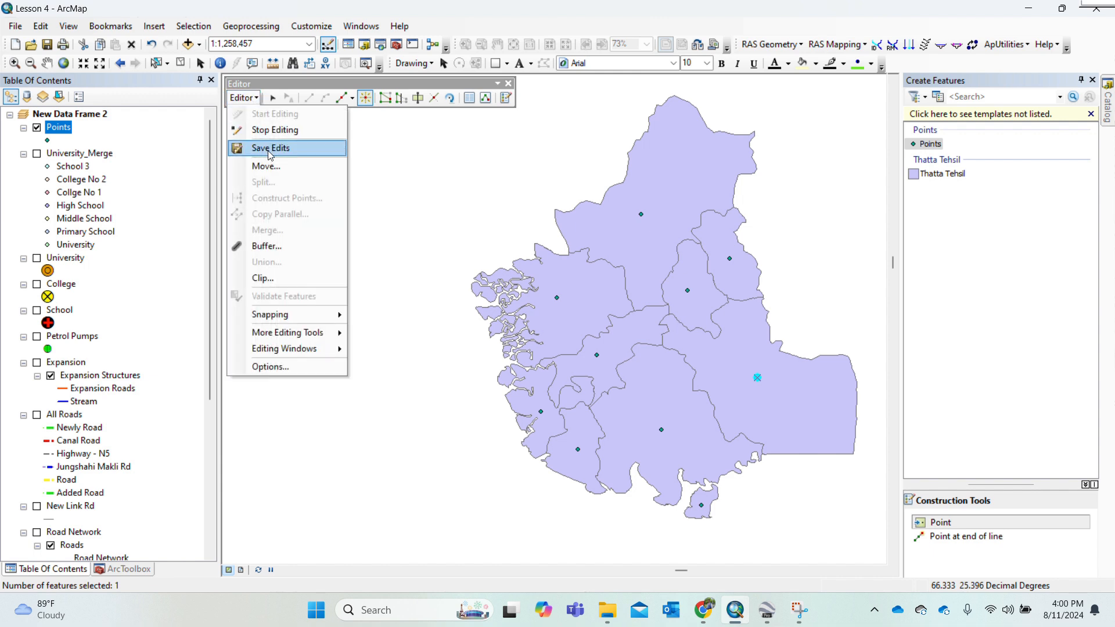
pyautogui.click(268, 150)
pyautogui.click(244, 97)
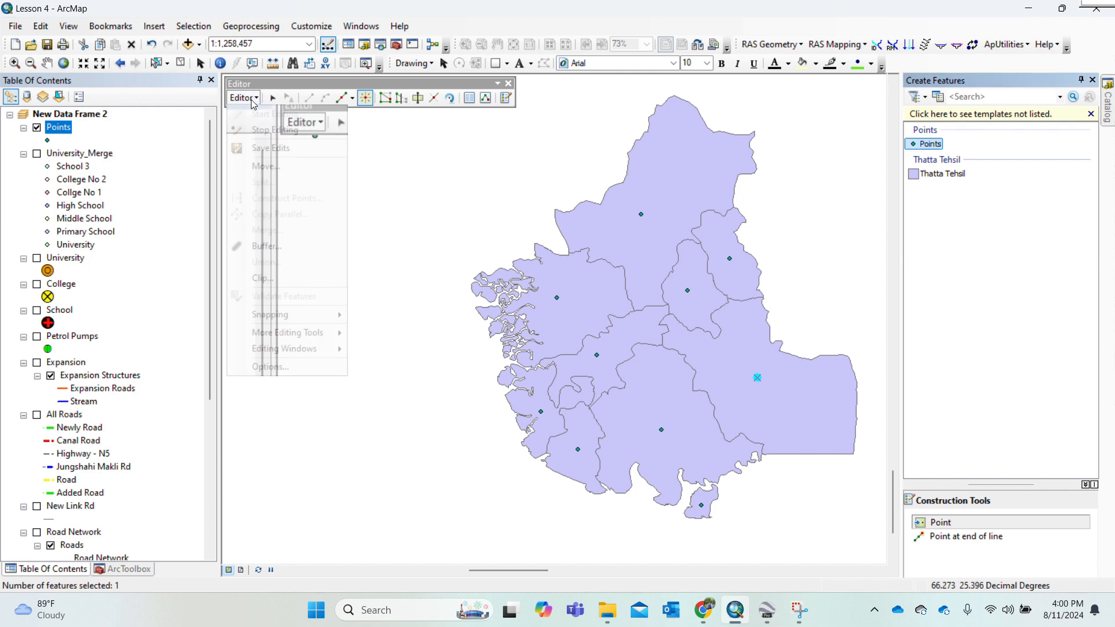
pyautogui.click(255, 130)
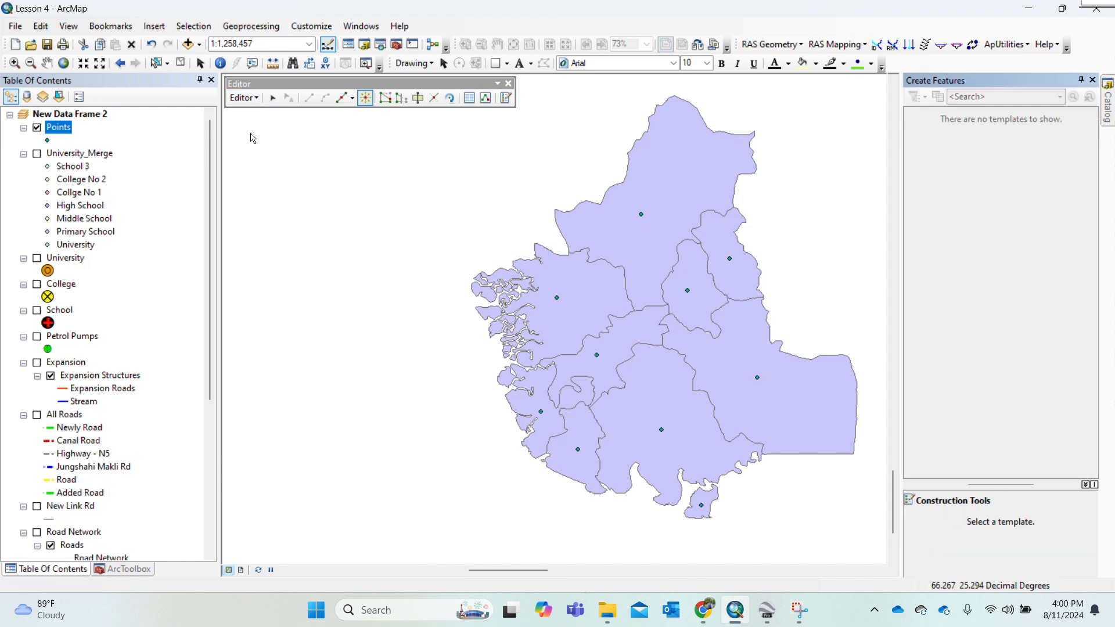
# - Check the records in the Points layer's attribute table and close the table
pyautogui.rightClick(69, 128)
pyautogui.click(116, 167)
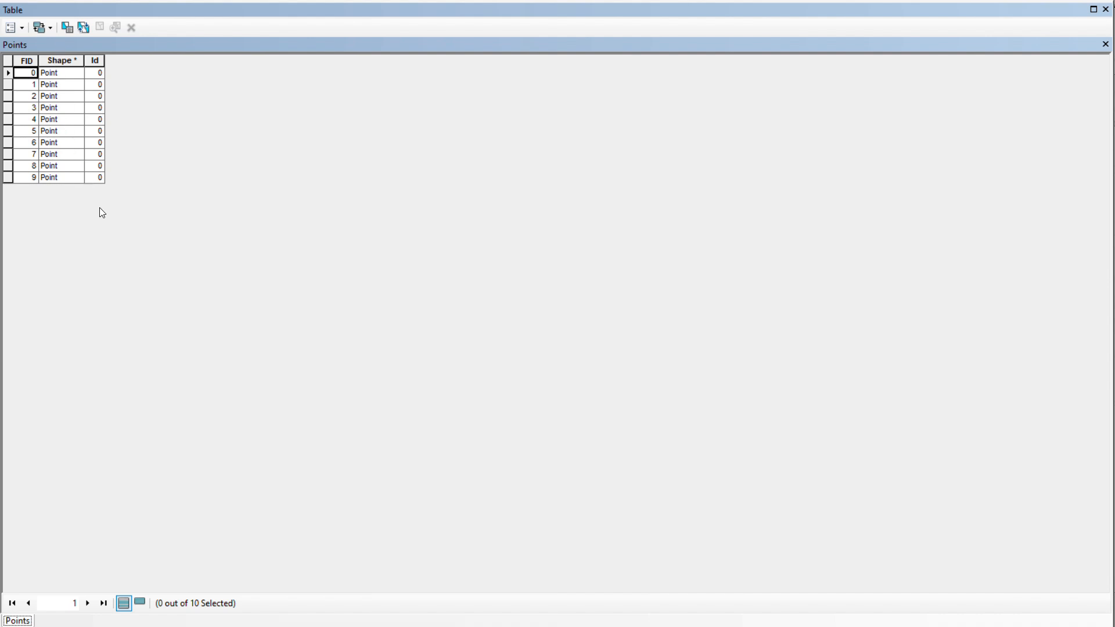
pyautogui.click(1105, 45)
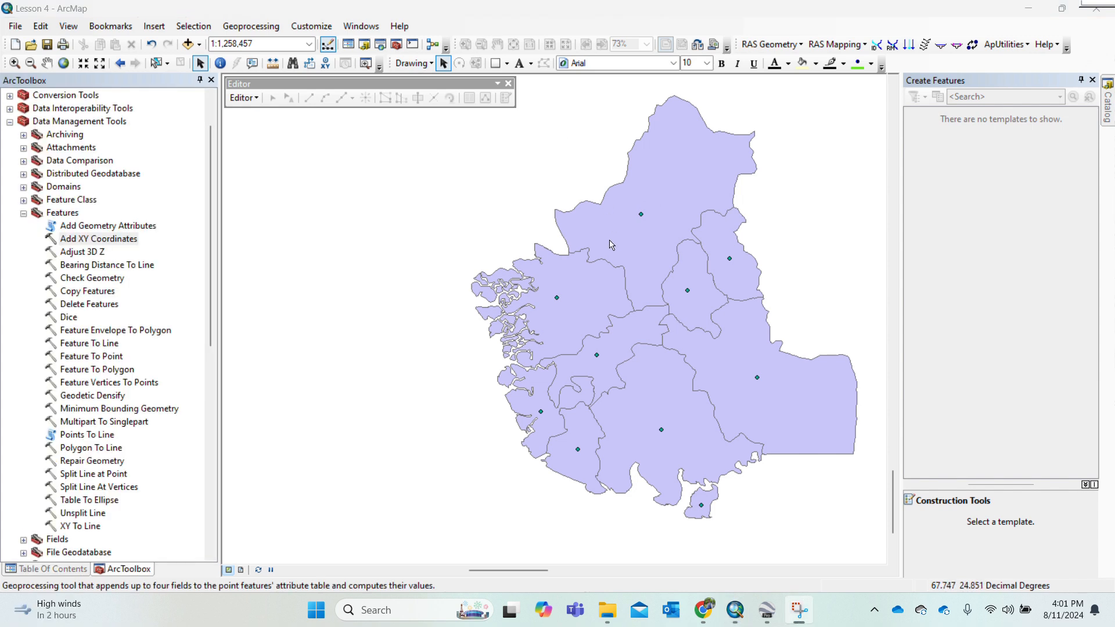
# - Add a Text field named Tehsil with length 50 to the Points layer's attribute table and close the table
pyautogui.click(211, 80)
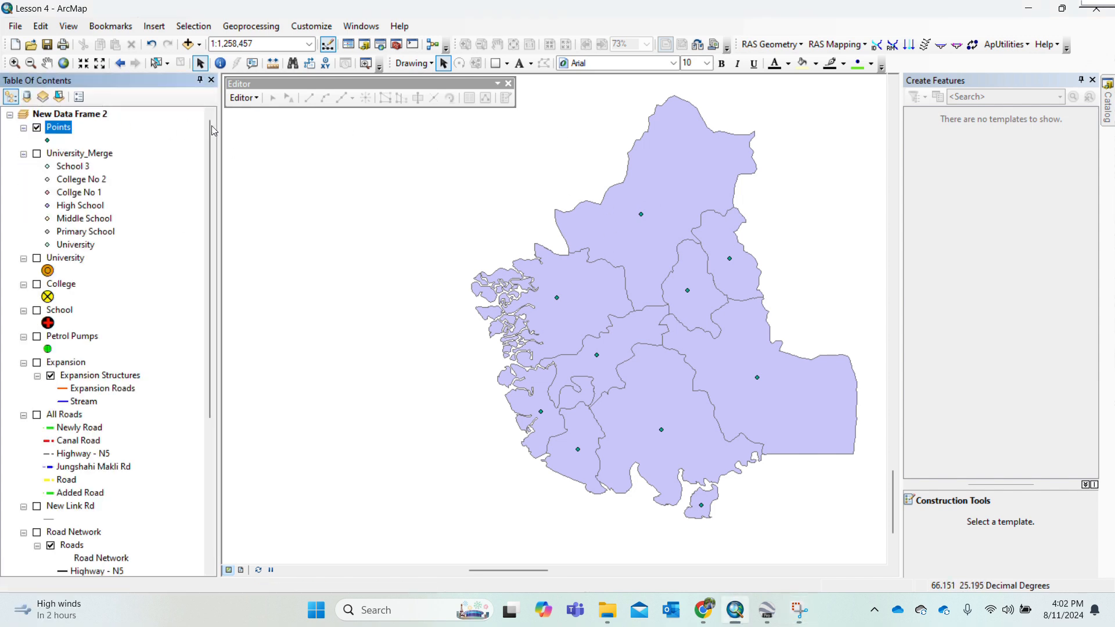
pyautogui.rightClick(53, 132)
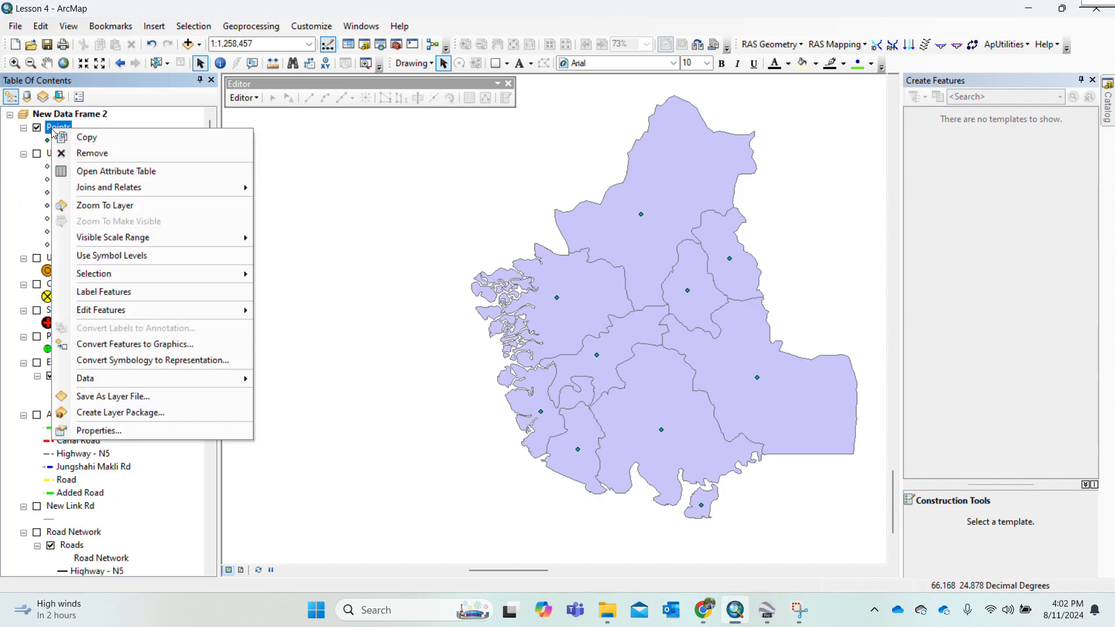
pyautogui.click(94, 167)
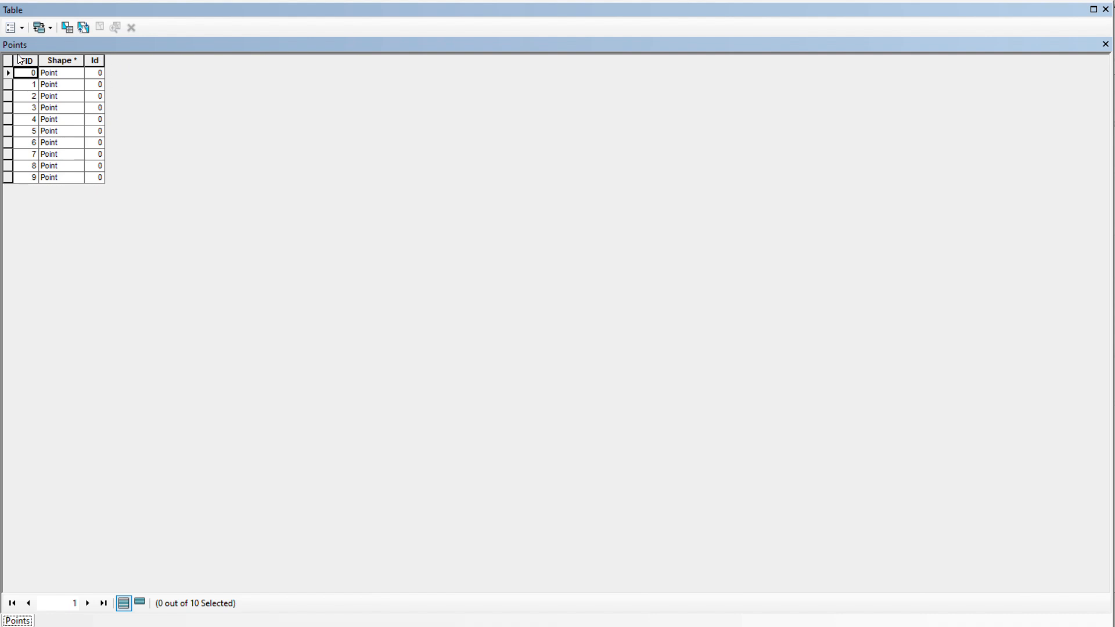
pyautogui.click(24, 28)
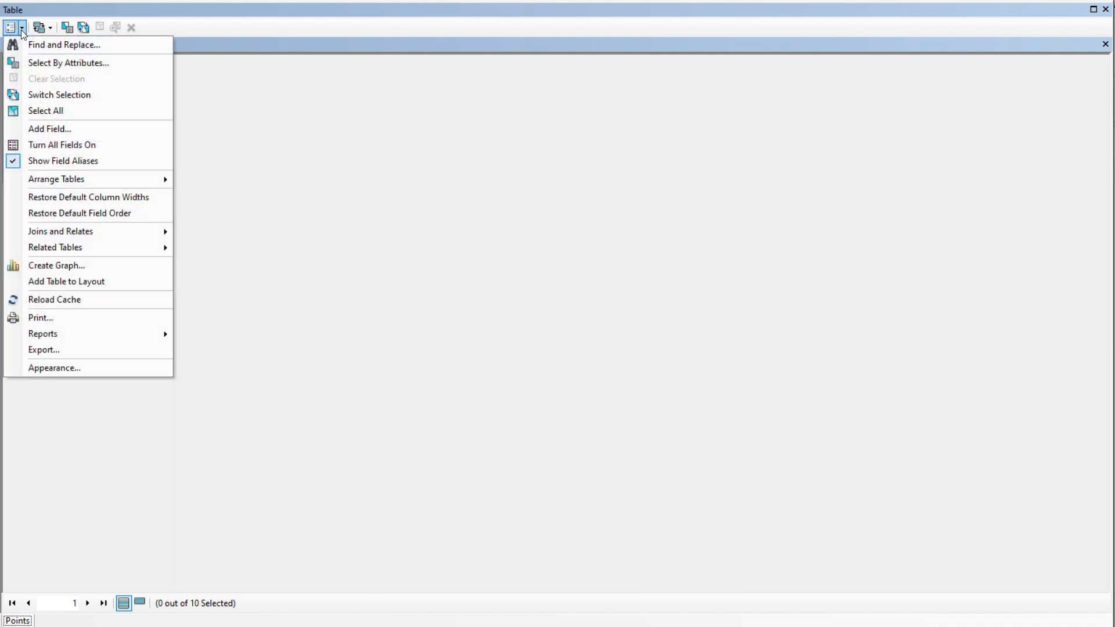
pyautogui.click(96, 130)
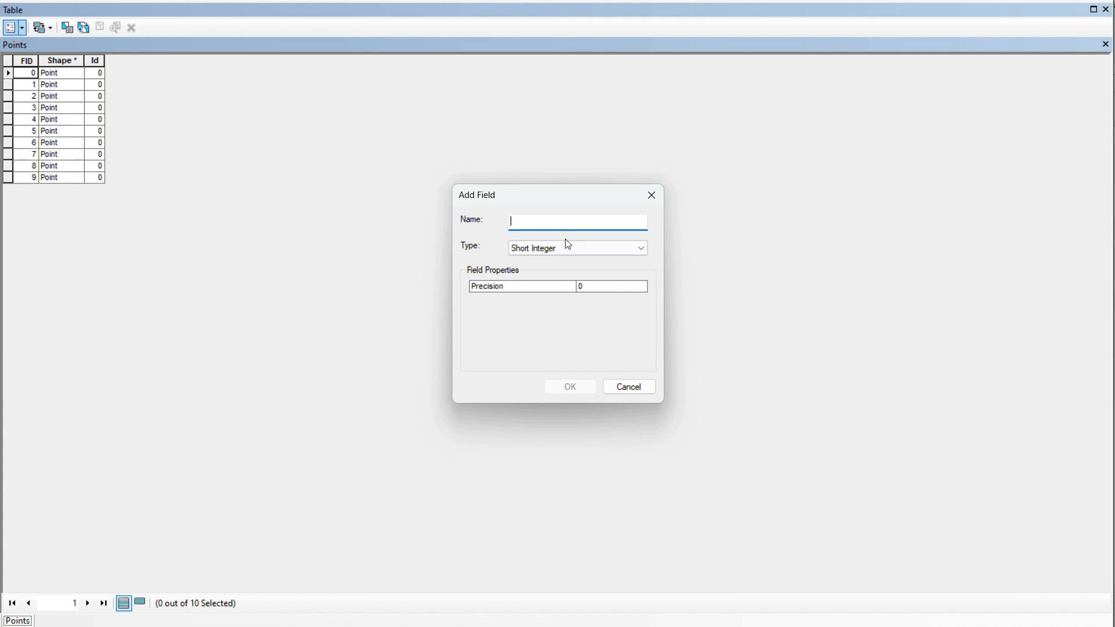
pyautogui.click(569, 254)
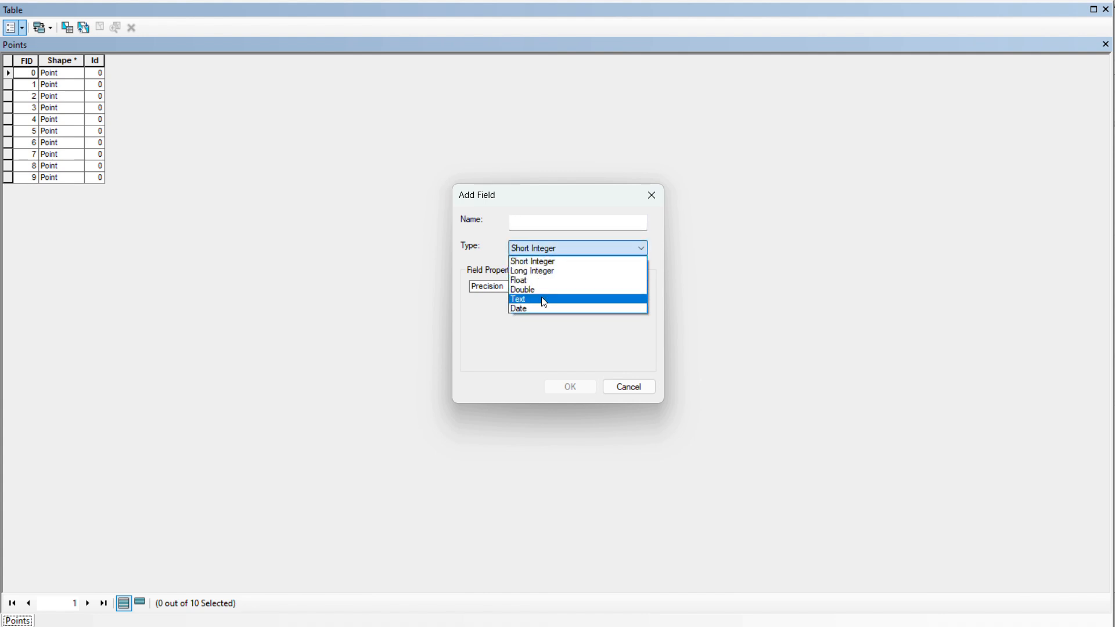
pyautogui.click(543, 302)
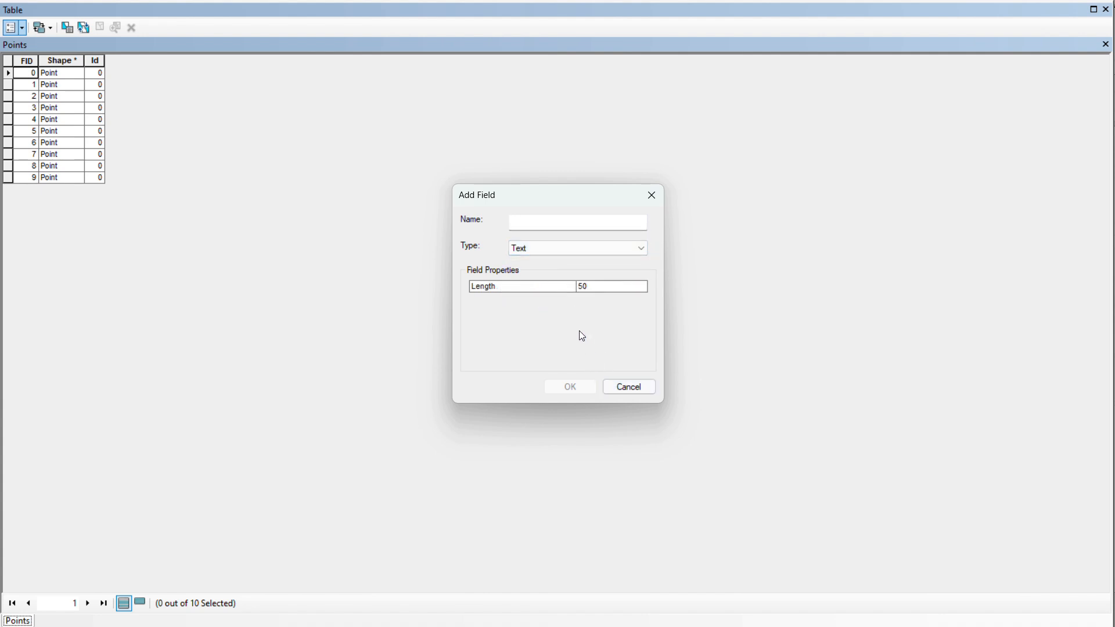
pyautogui.click(553, 222)
pyautogui.write('Tehsil')
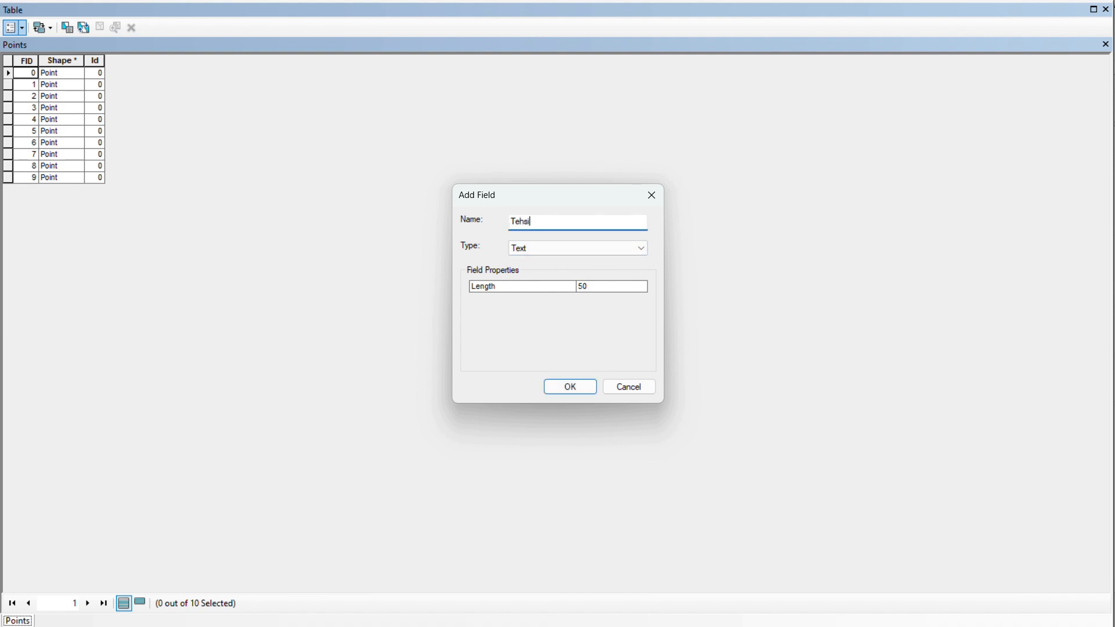
pyautogui.click(569, 388)
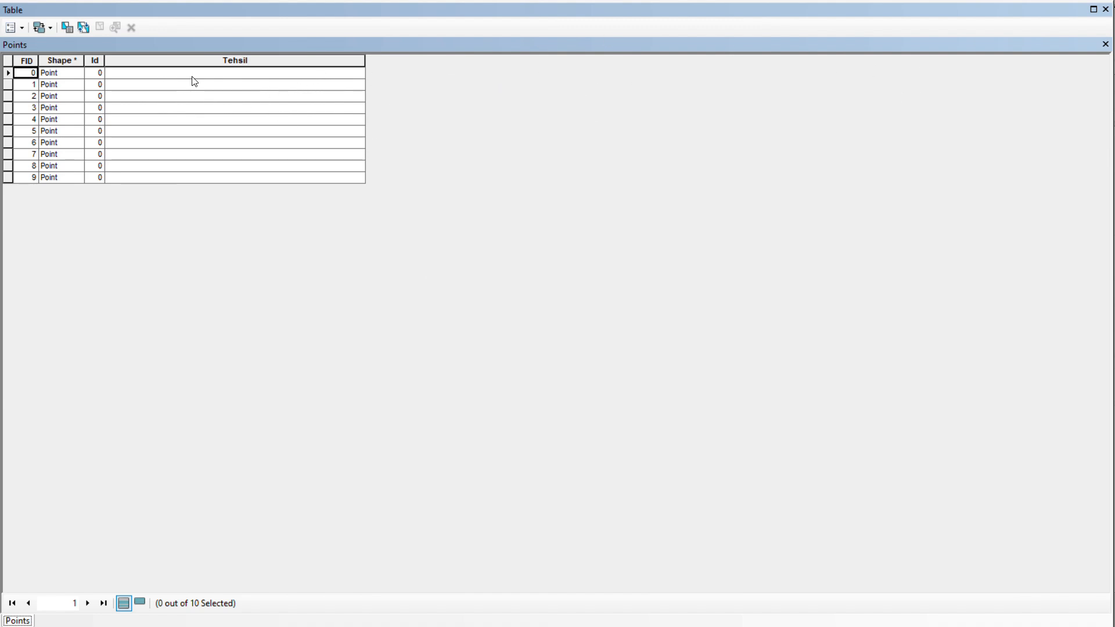
pyautogui.click(1105, 44)
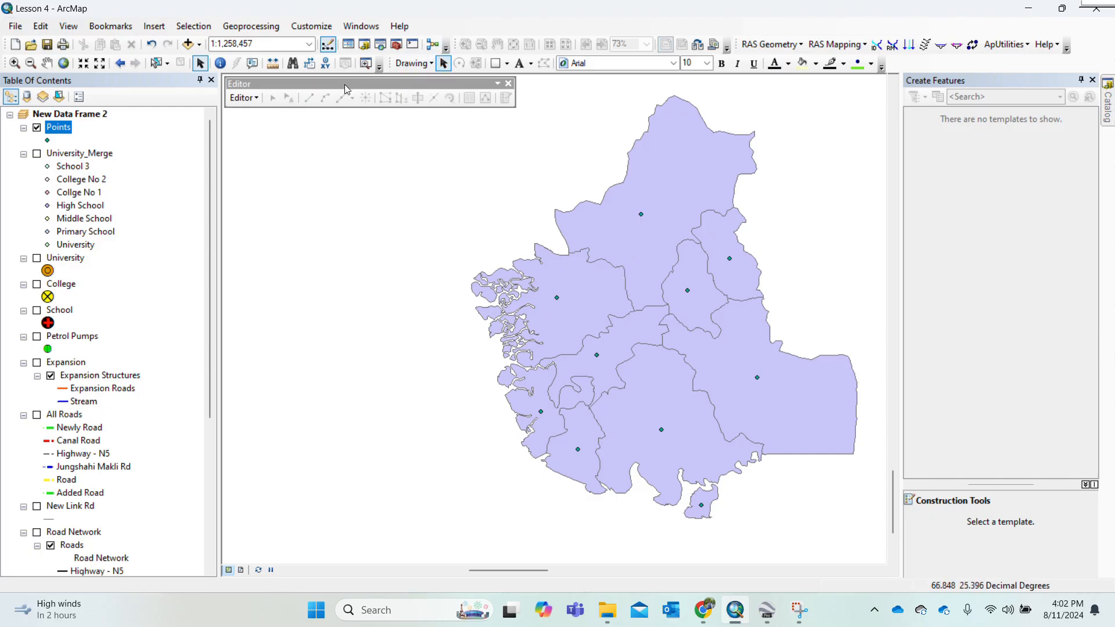
# - Identify the northernmost Thatta Tehsil polygon to read its tehsil name
pyautogui.click(222, 68)
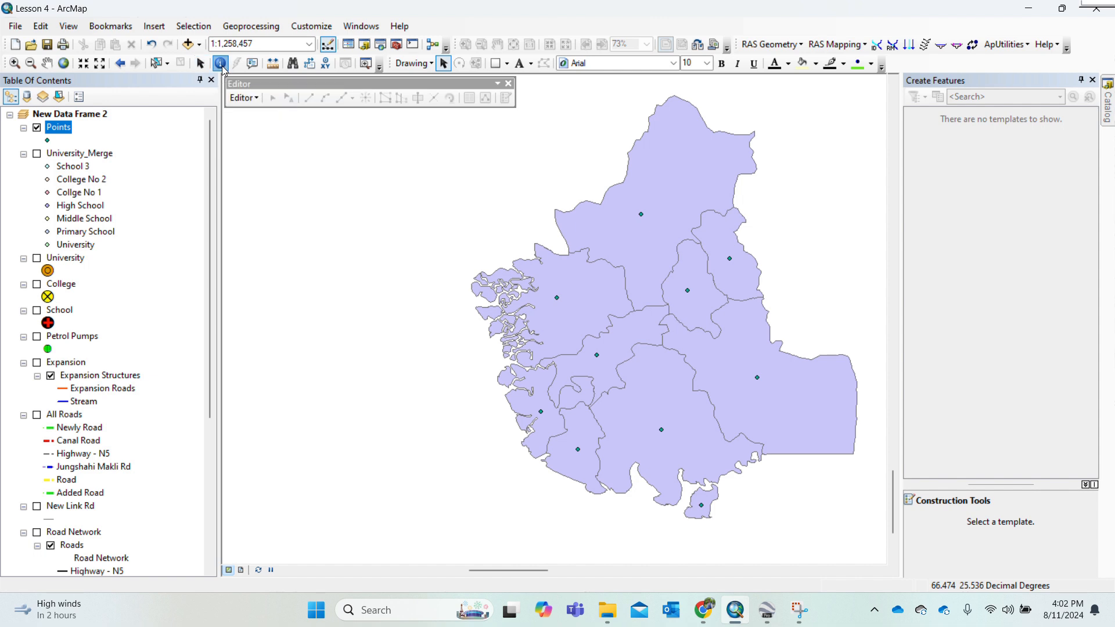
pyautogui.click(694, 185)
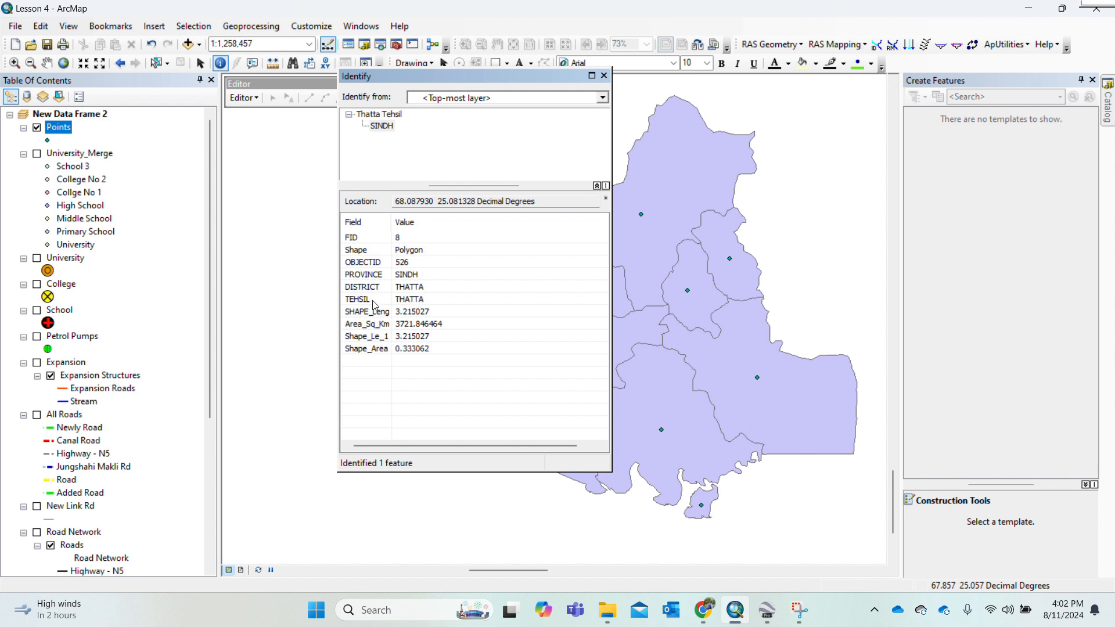
pyautogui.click(603, 75)
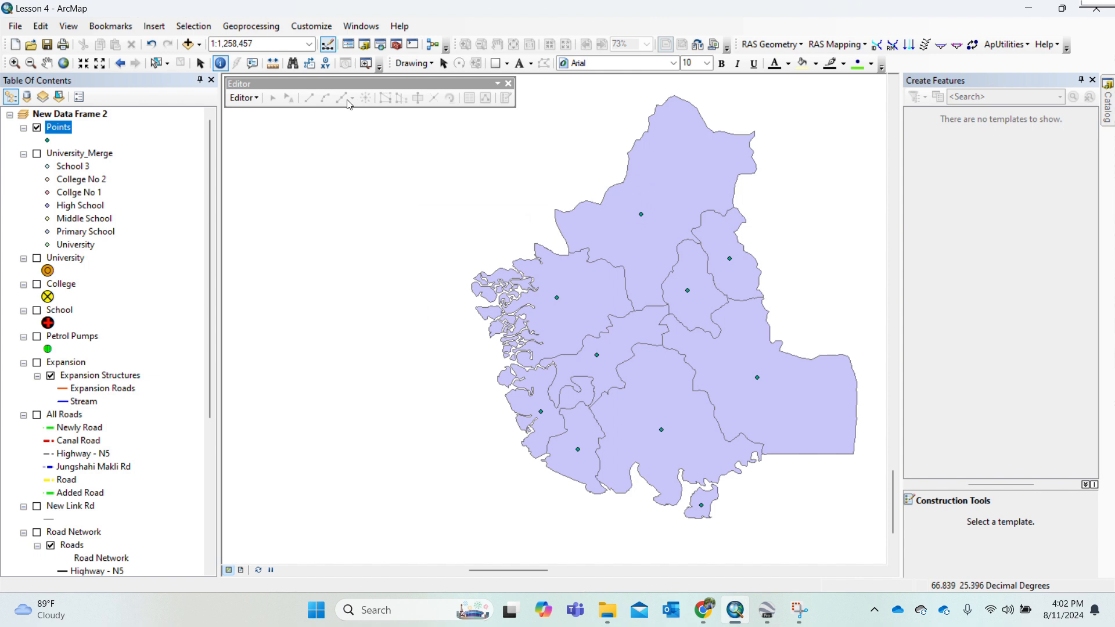
# - Select the point in the northernmost tehsil and check its record in the Points attribute table
pyautogui.click(154, 69)
pyautogui.click(642, 216)
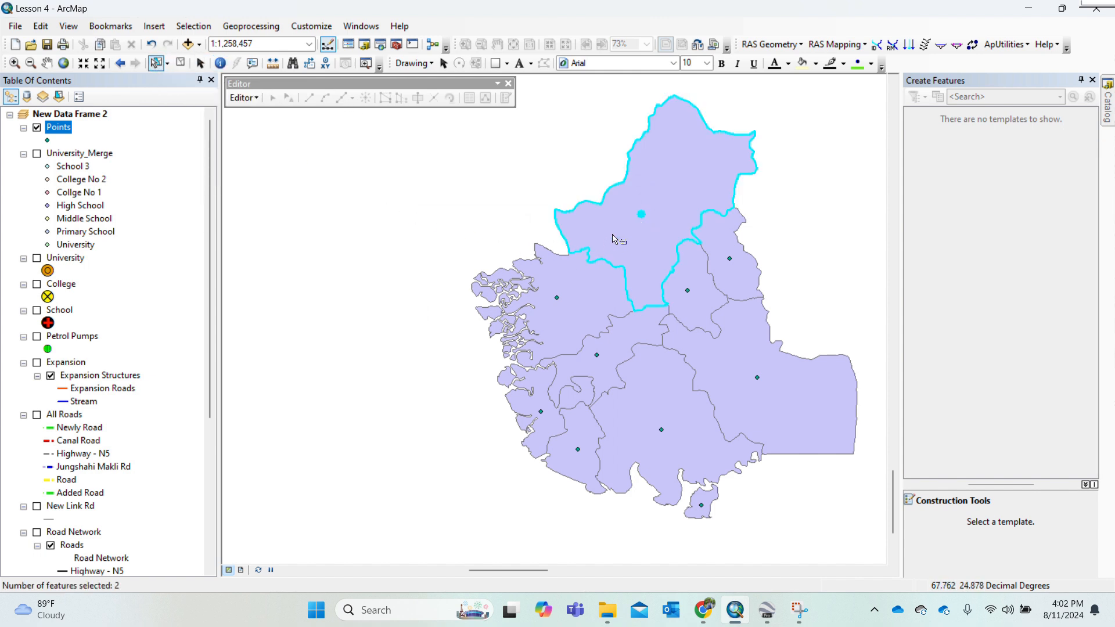
pyautogui.rightClick(58, 133)
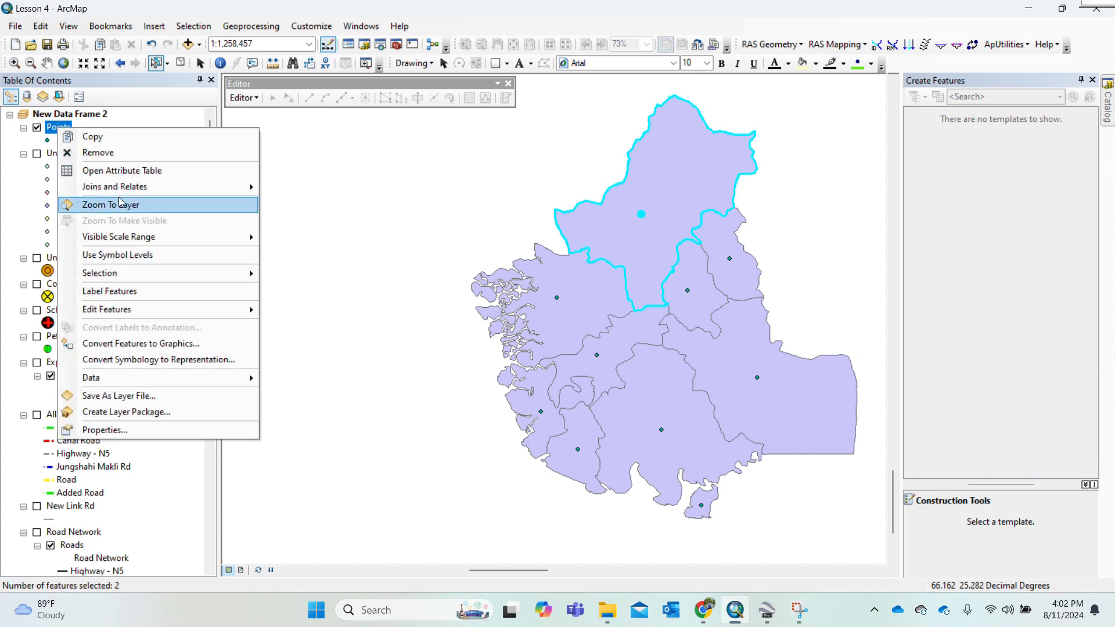
pyautogui.click(99, 169)
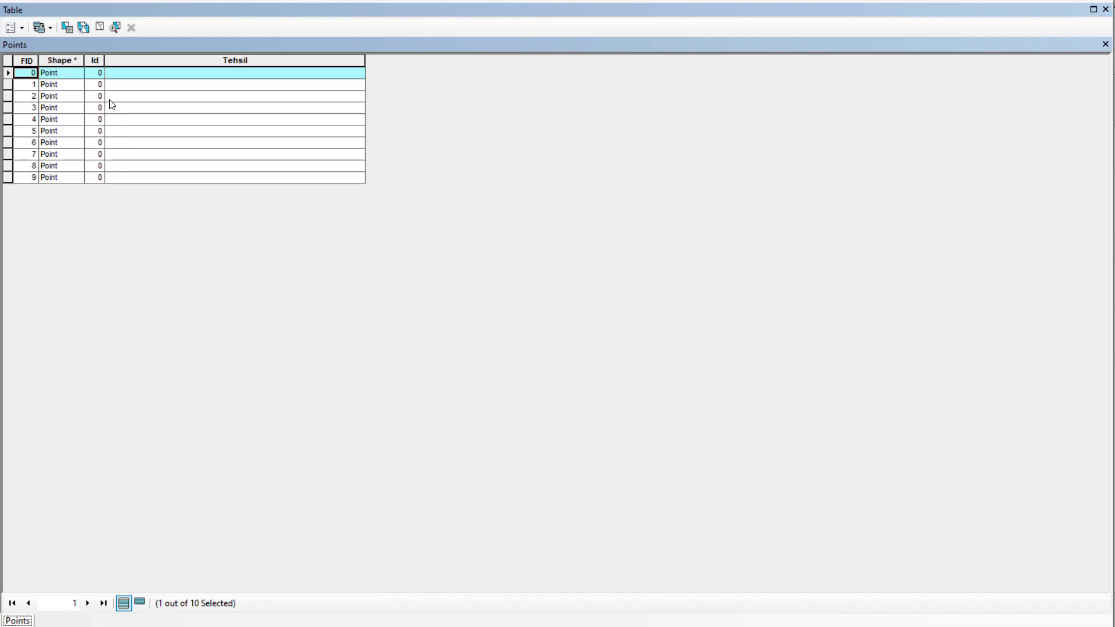
pyautogui.click(205, 74)
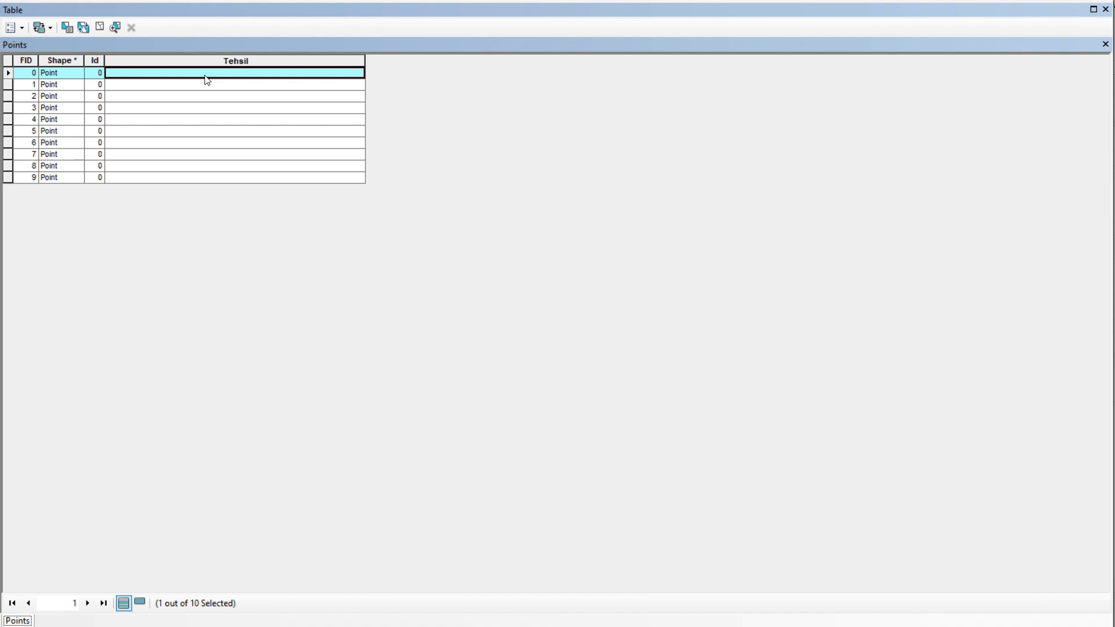
pyautogui.click(1105, 44)
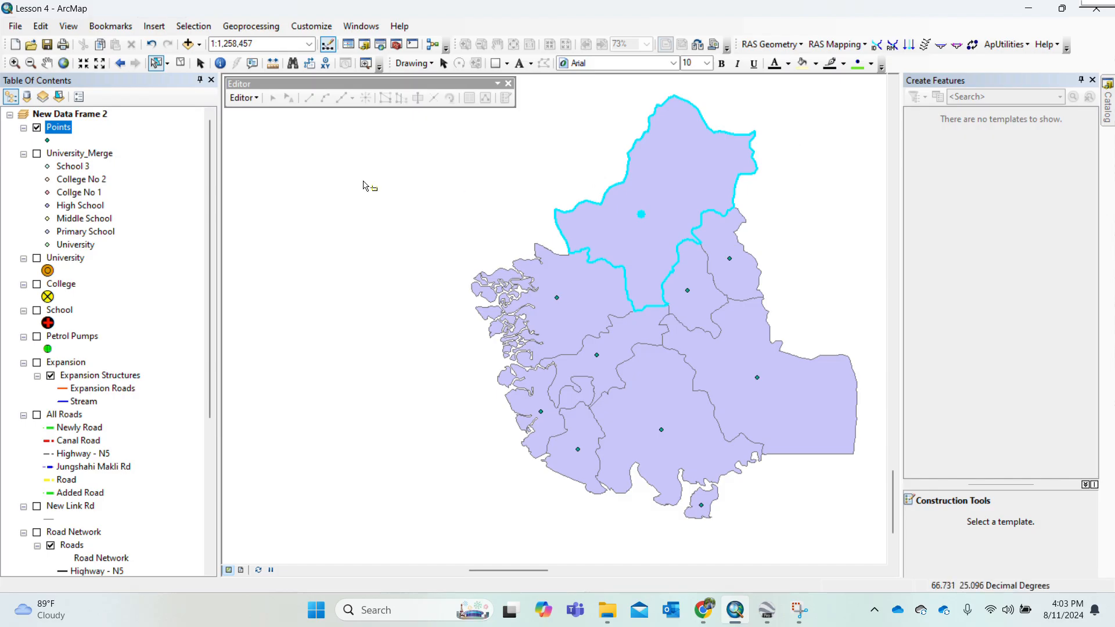
pyautogui.click(244, 97)
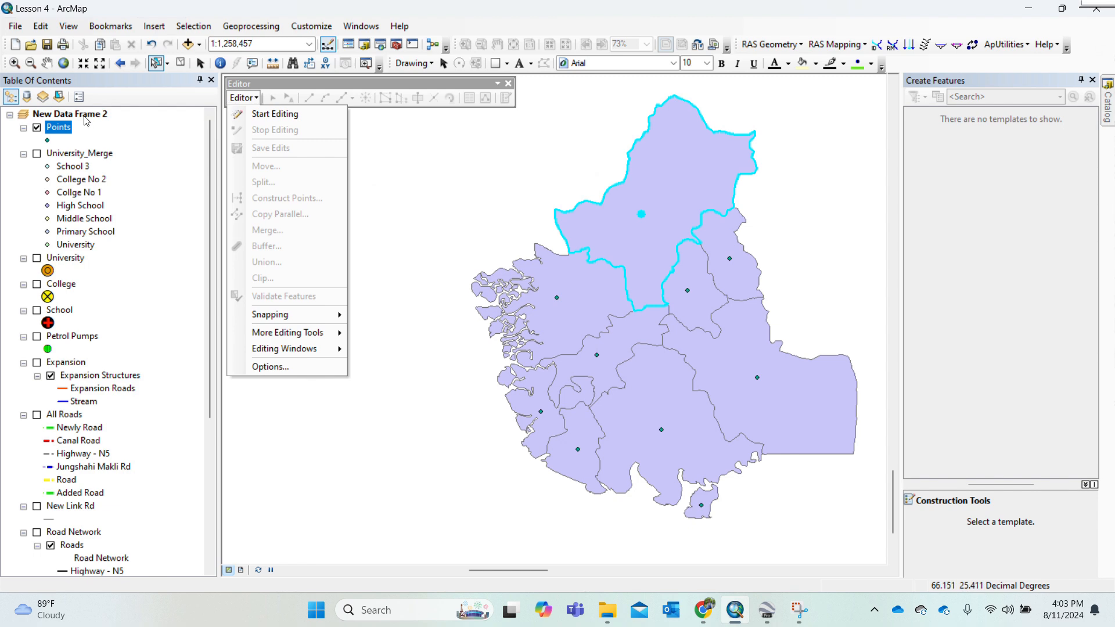
pyautogui.click(272, 115)
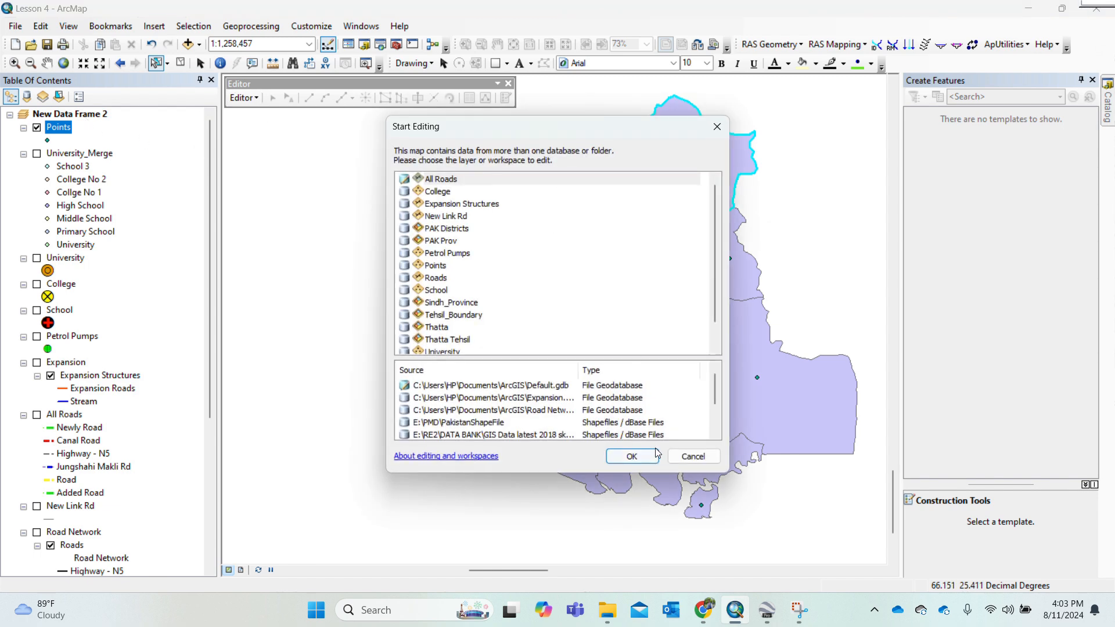
pyautogui.click(693, 457)
# - Start an edit session on the Points layer
pyautogui.rightClick(61, 127)
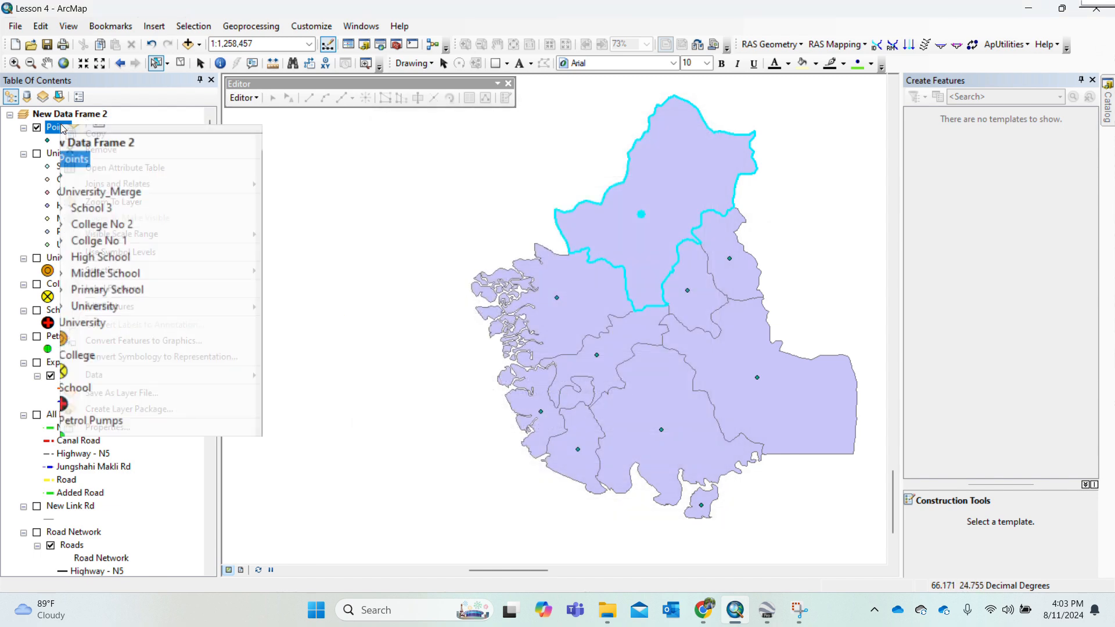
pyautogui.moveTo(141, 308)
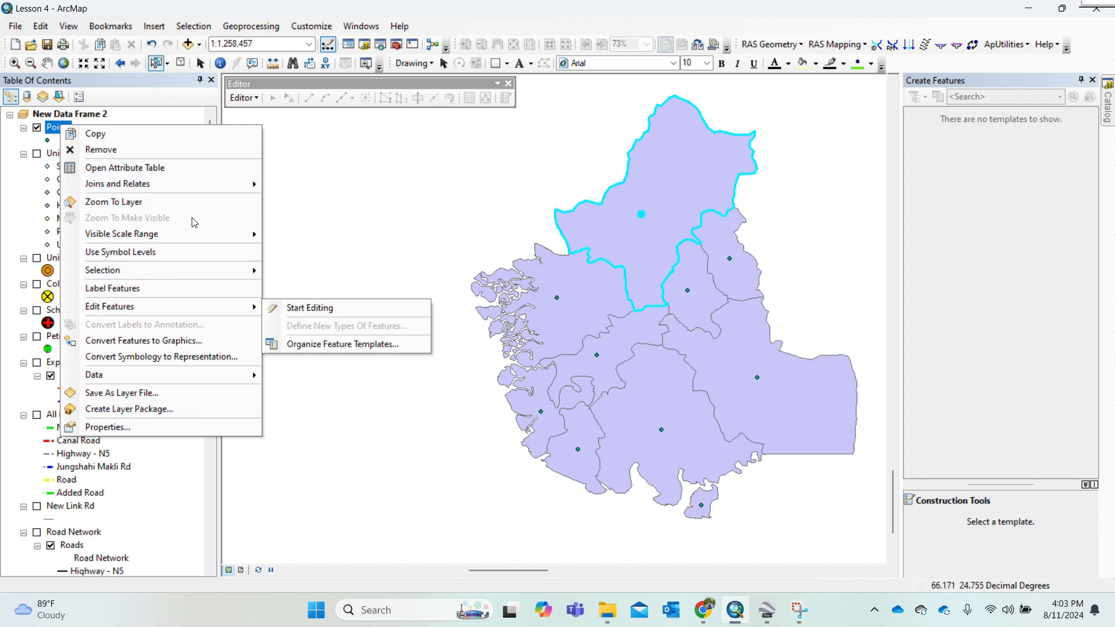
pyautogui.moveTo(205, 306)
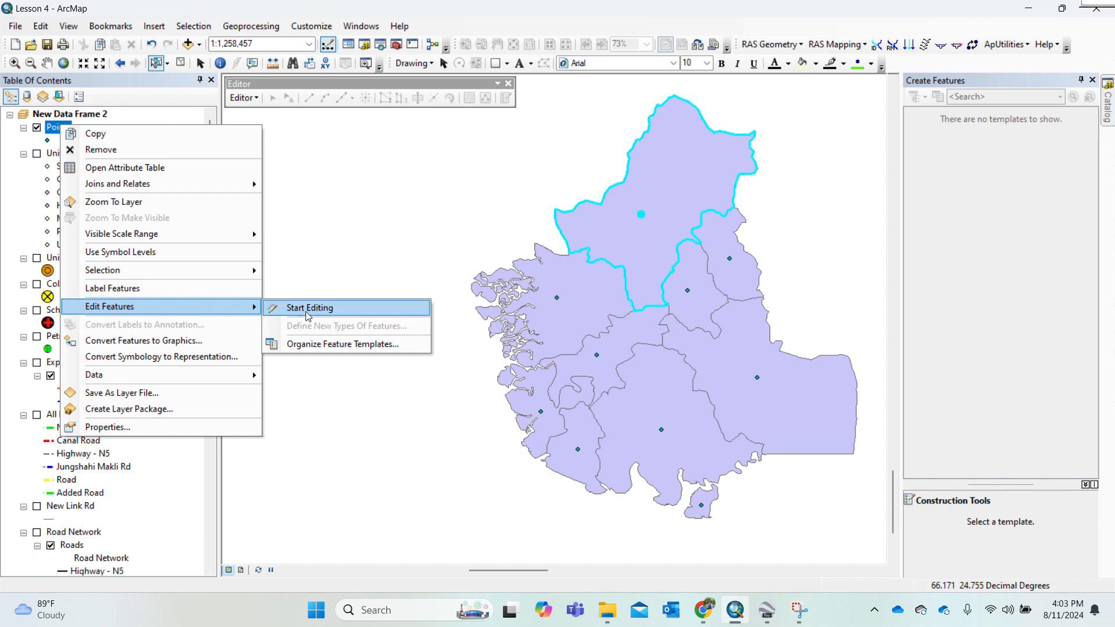
pyautogui.click(293, 309)
# - Enter Thatta as the Tehsil value of the selected record in the Points attribute table and close the table
pyautogui.rightClick(61, 131)
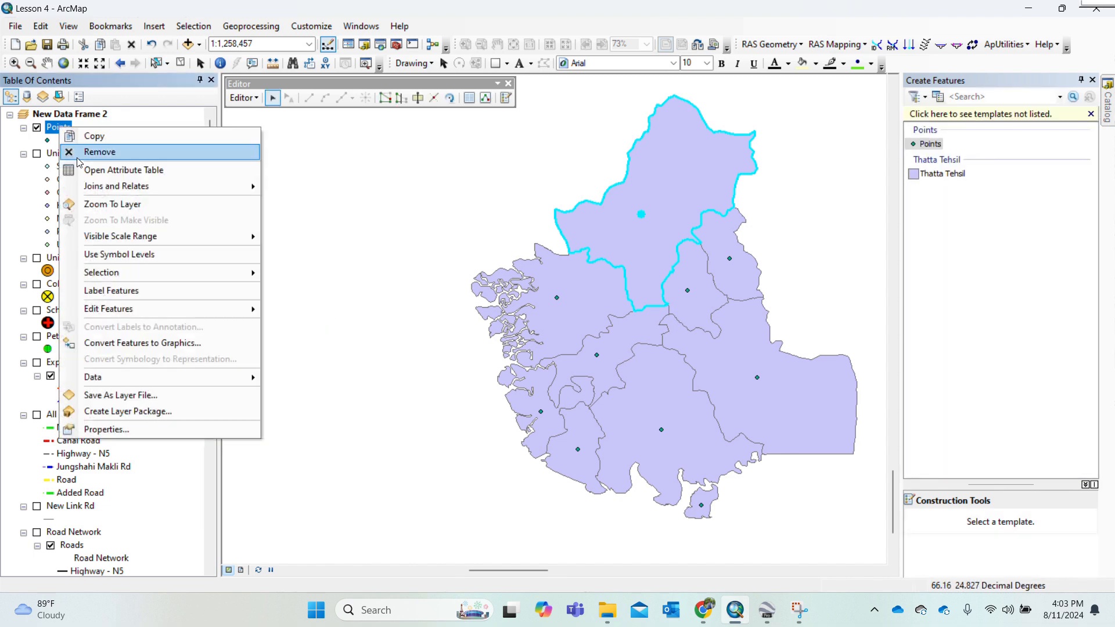
pyautogui.click(110, 169)
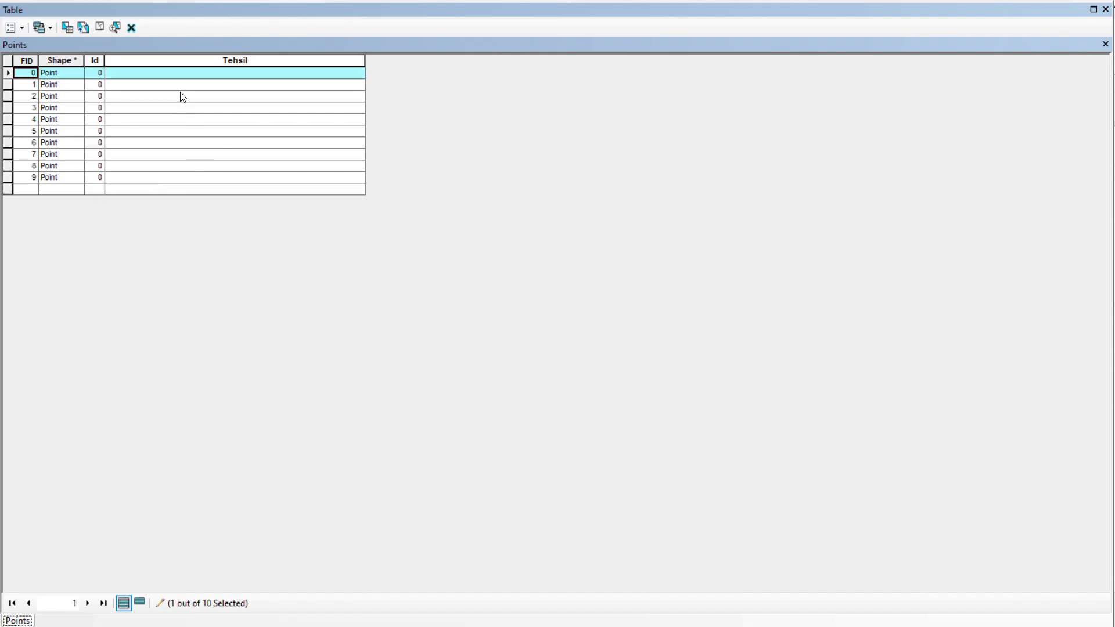
pyautogui.click(179, 74)
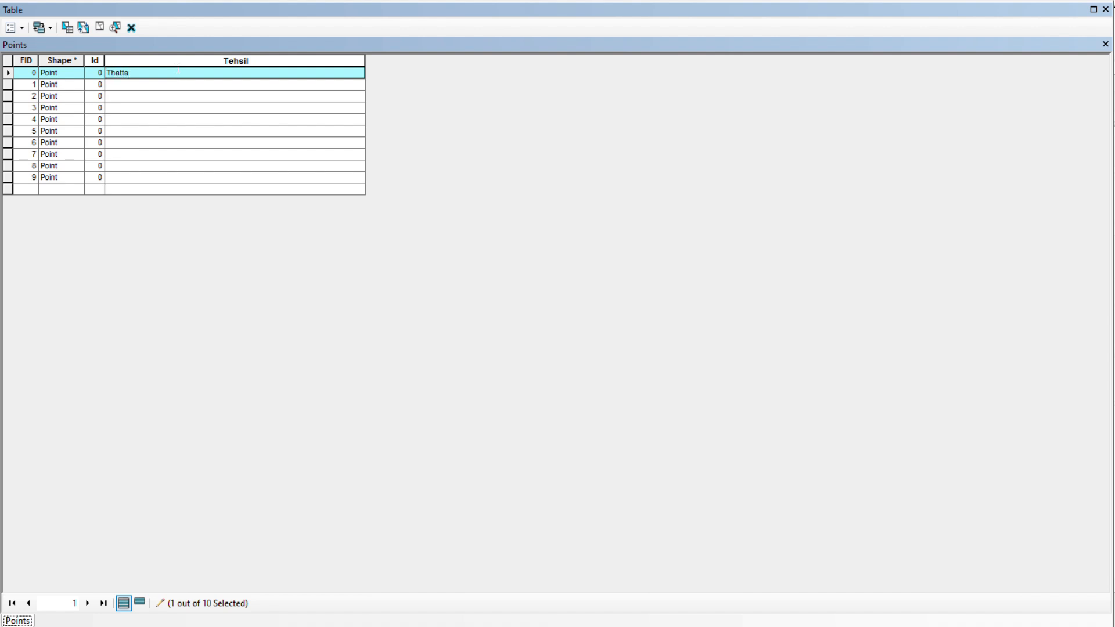
pyautogui.click(1105, 45)
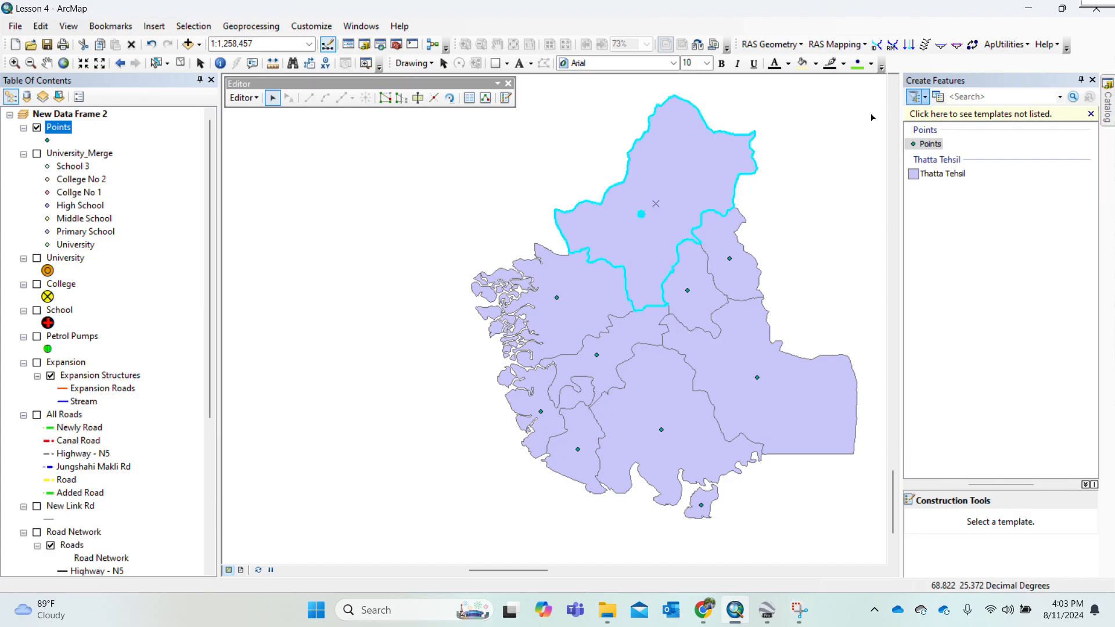
# - Identify the western coastal polygon below Thatta tehsil to read its tehsil name
pyautogui.click(220, 63)
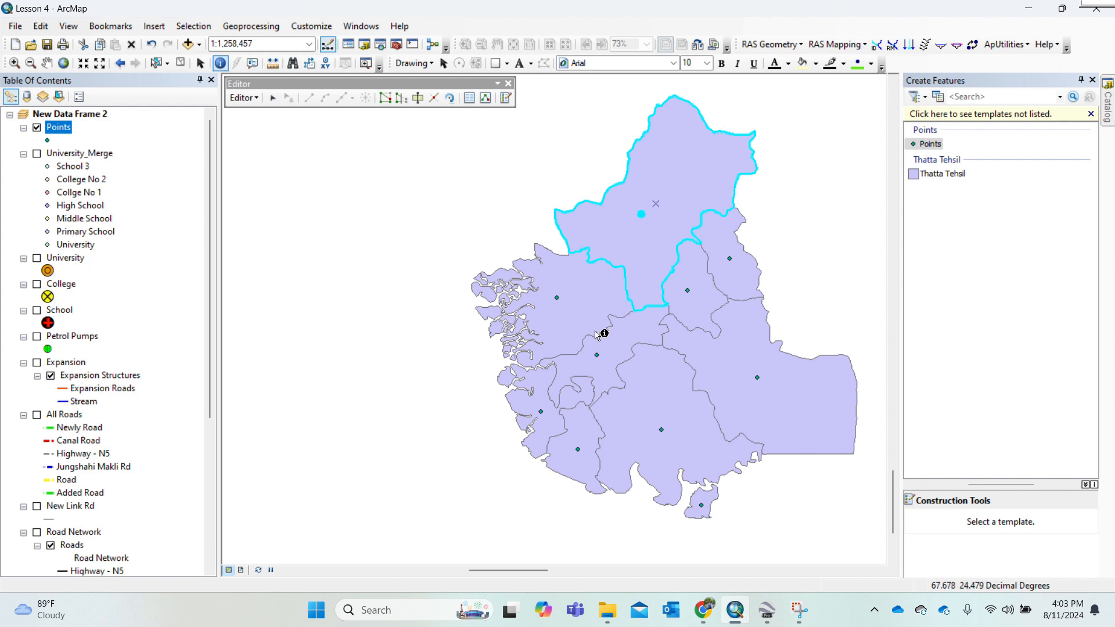
pyautogui.click(586, 301)
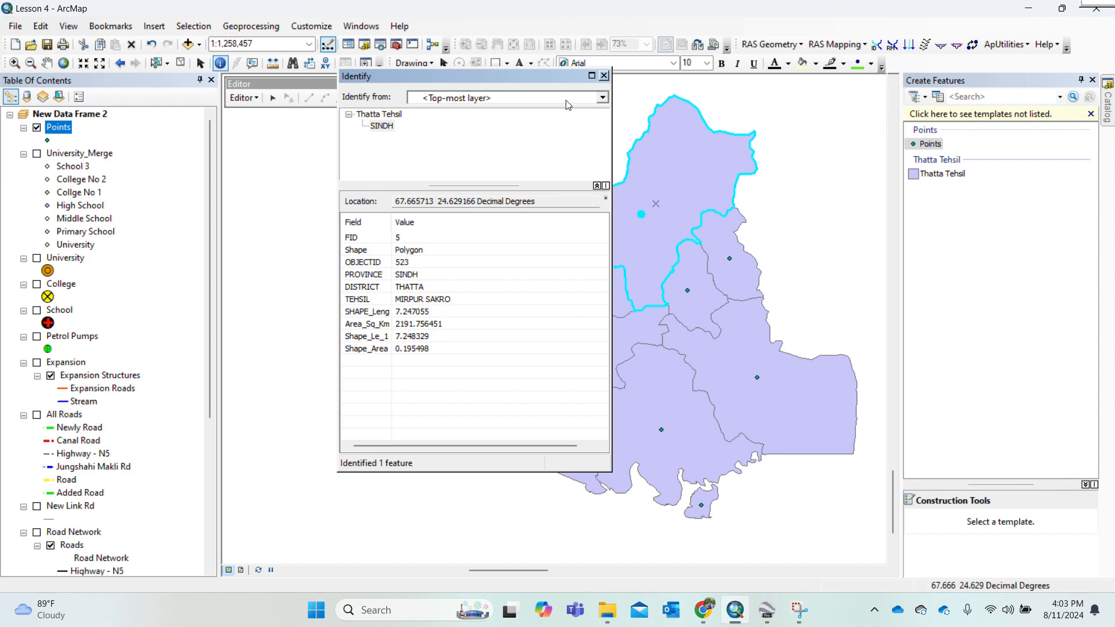
pyautogui.click(466, 302)
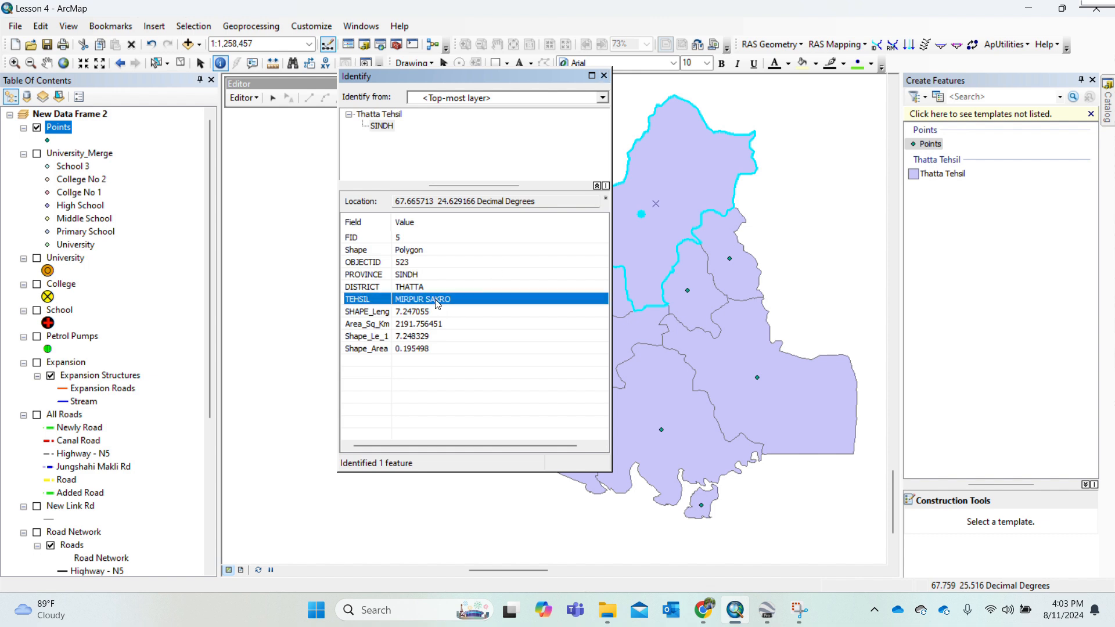
pyautogui.click(604, 76)
# - Clear the selected features and try to locate the western coastal tehsil's point in the Points attribute table
pyautogui.click(181, 63)
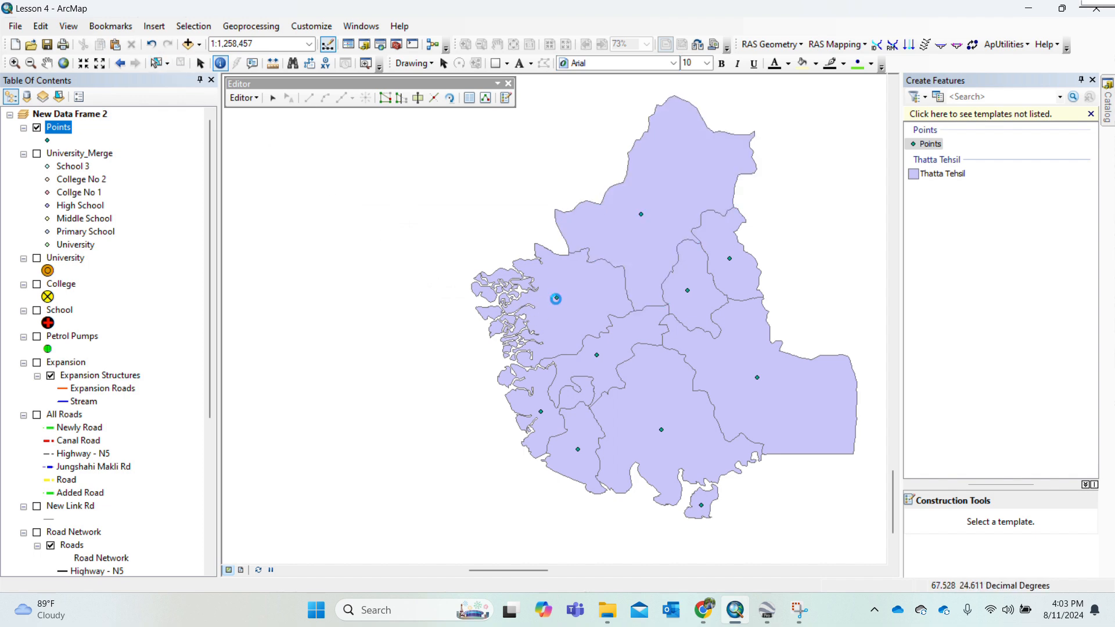
pyautogui.click(555, 298)
pyautogui.rightClick(54, 129)
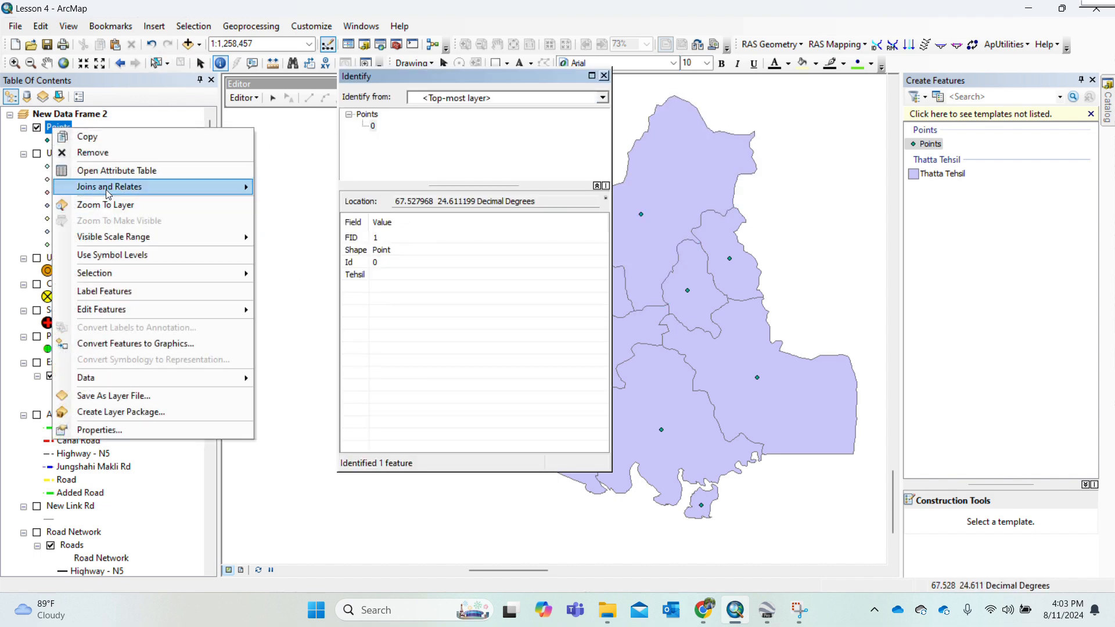
pyautogui.click(107, 170)
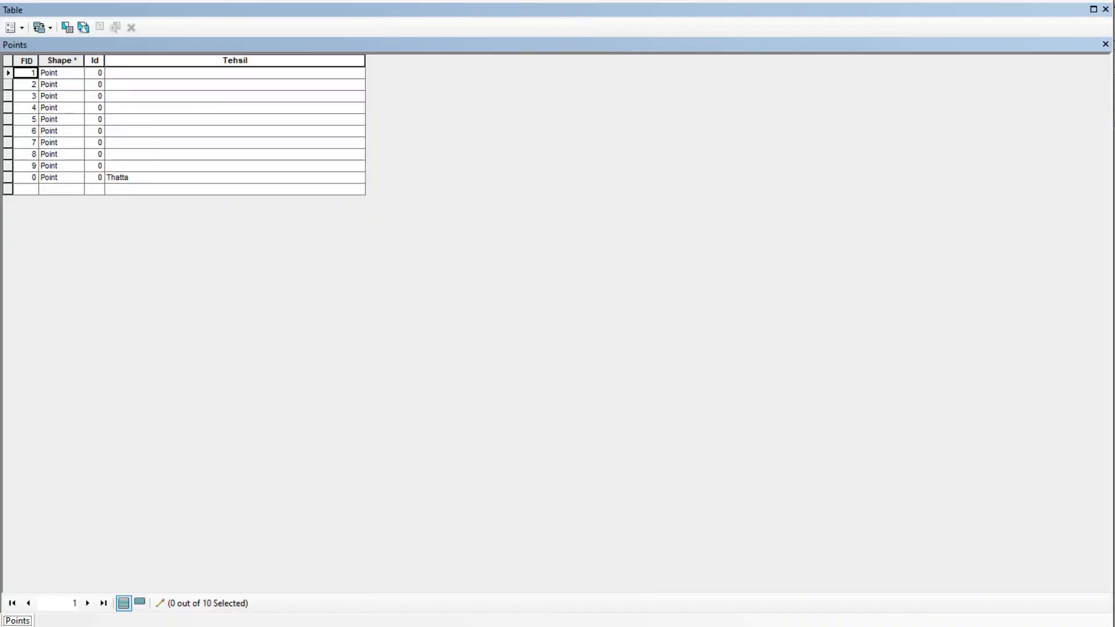
pyautogui.click(1105, 44)
pyautogui.click(606, 82)
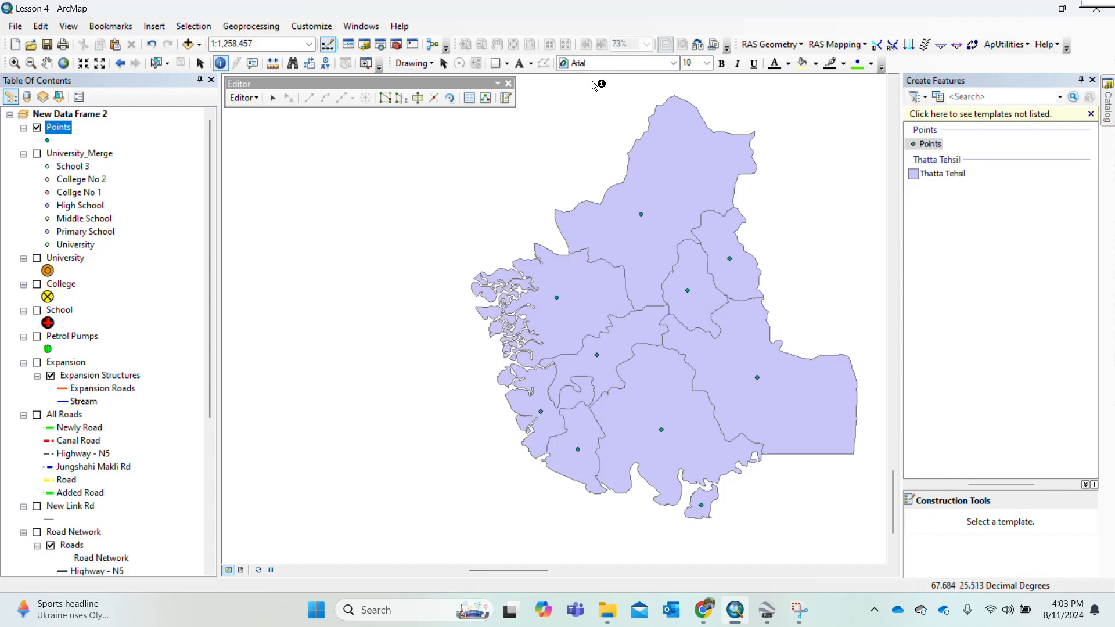
# - Select the point in the western coastal polygon and enter Mirpur Sakro as its Tehsil value in the Points attribute table
pyautogui.click(156, 62)
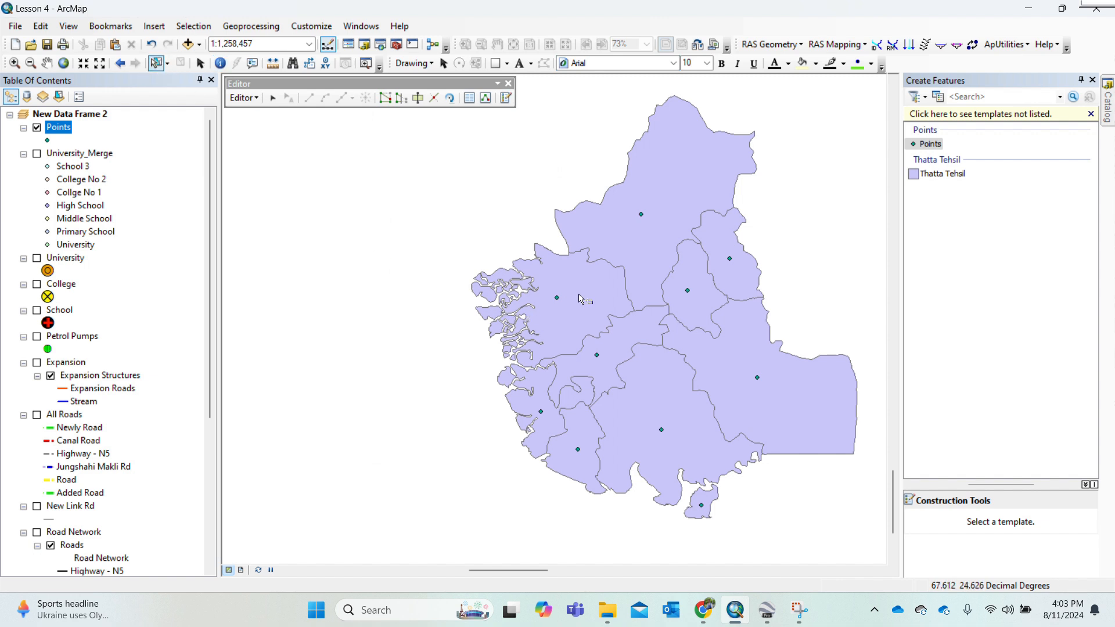
pyautogui.click(557, 300)
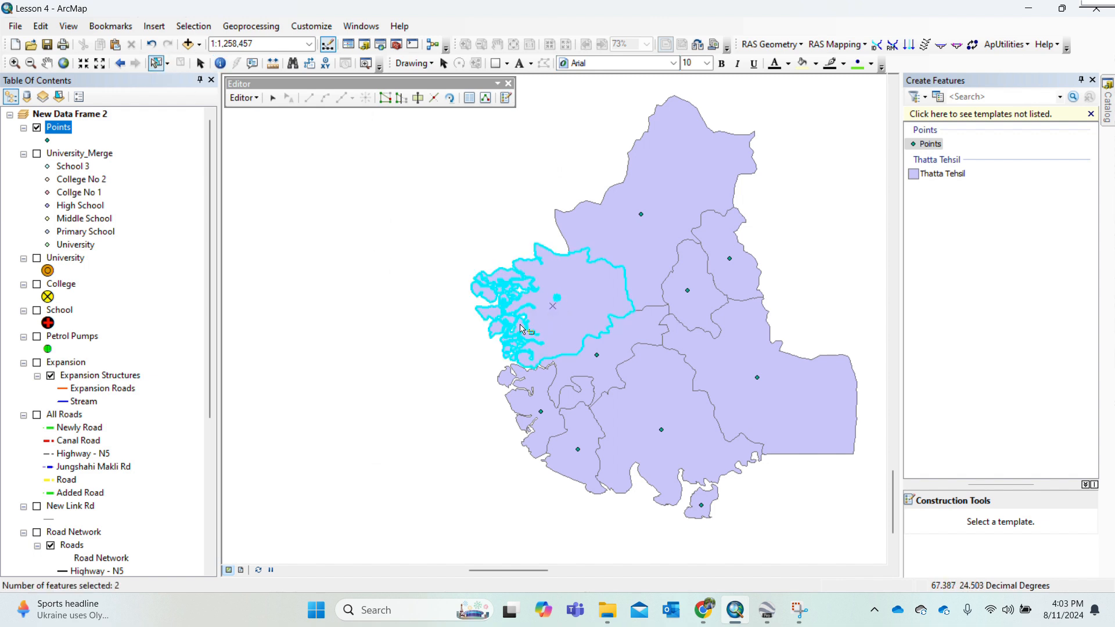
pyautogui.rightClick(55, 124)
pyautogui.click(116, 166)
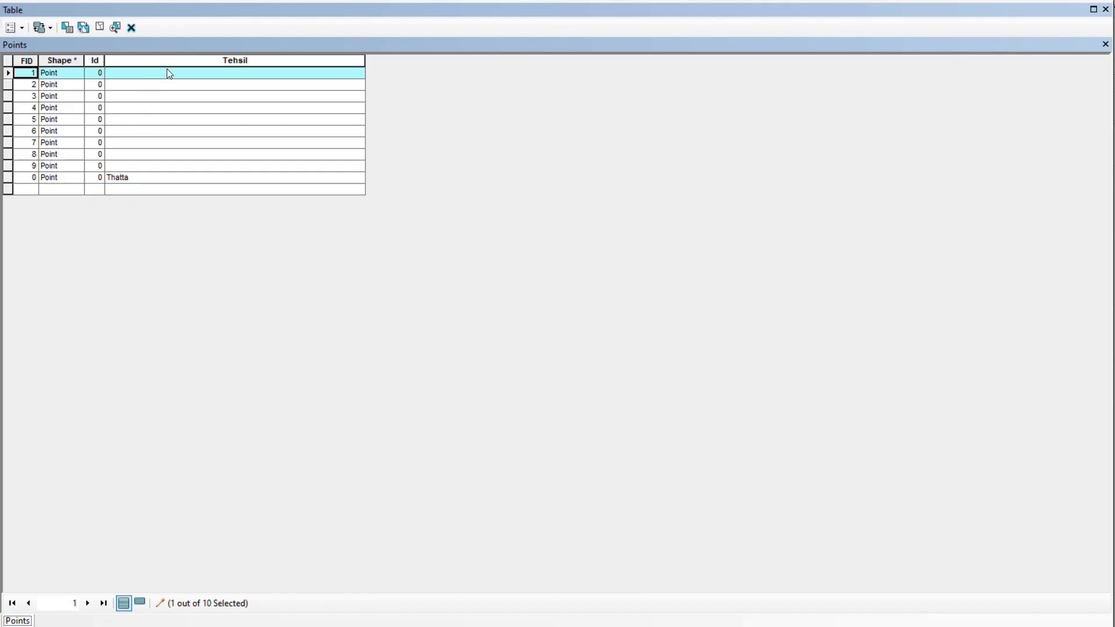
pyautogui.click(173, 74)
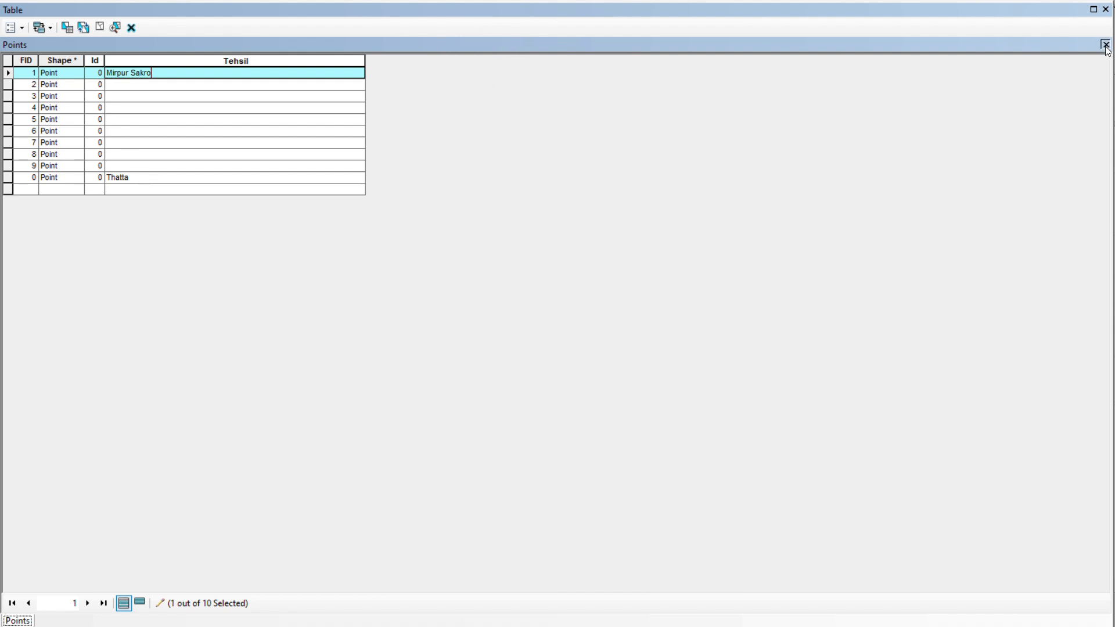
pyautogui.hotkey('ctrl', 'v')
pyautogui.click(664, 360)
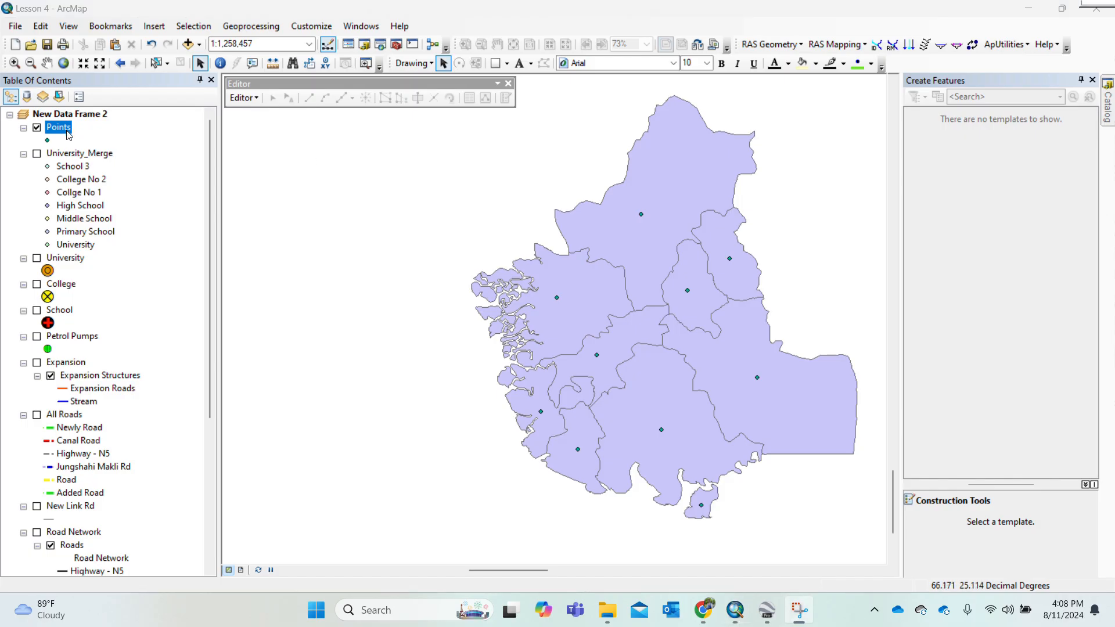
# - Review the Tehsil values of all records in the Points attribute table and close the table
pyautogui.rightClick(61, 126)
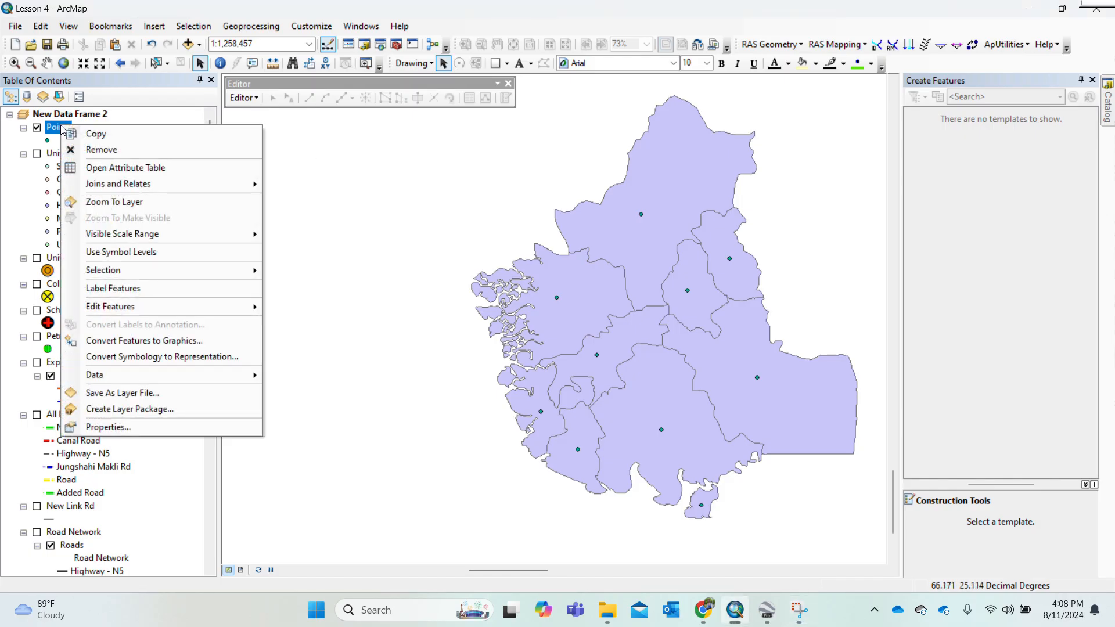
pyautogui.click(112, 168)
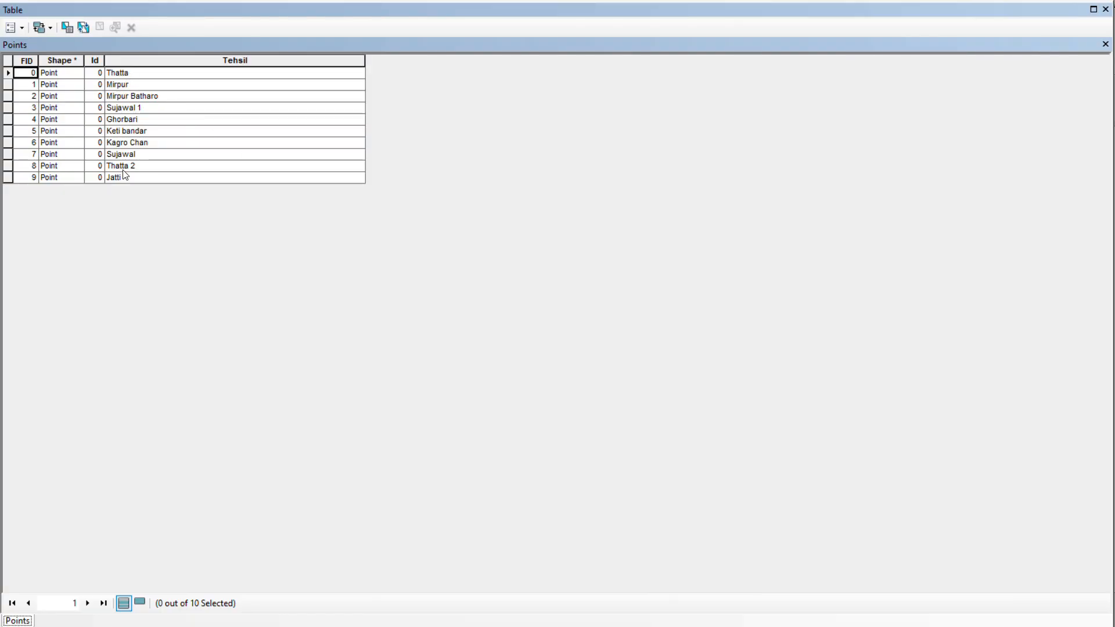
pyautogui.click(1105, 44)
# - Check that editing is stopped and close the Editor toolbar
pyautogui.click(239, 98)
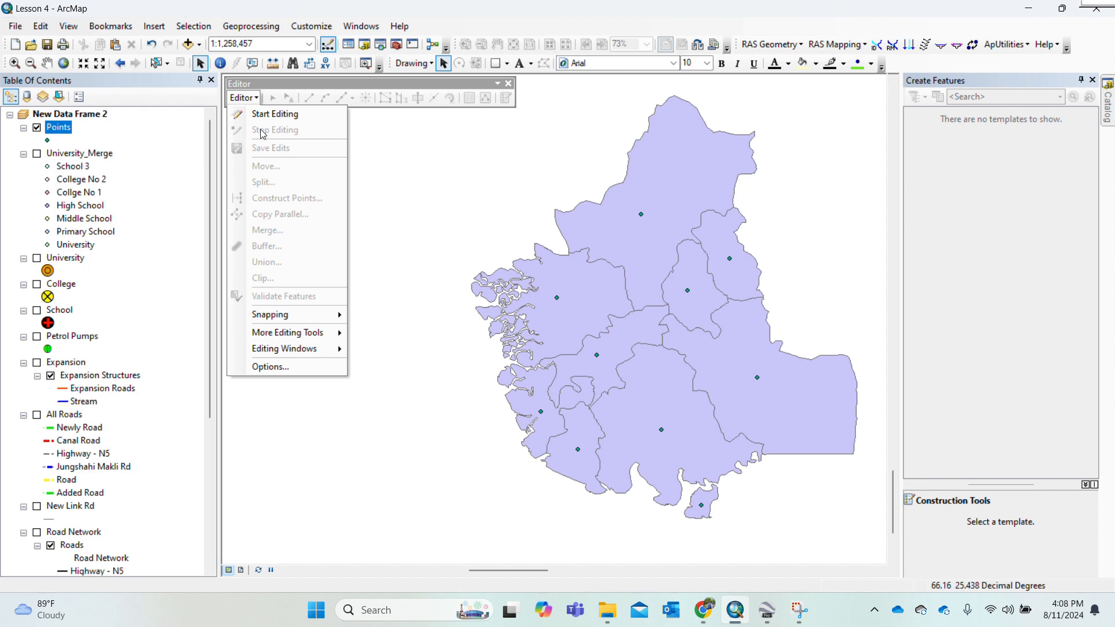
pyautogui.click(380, 145)
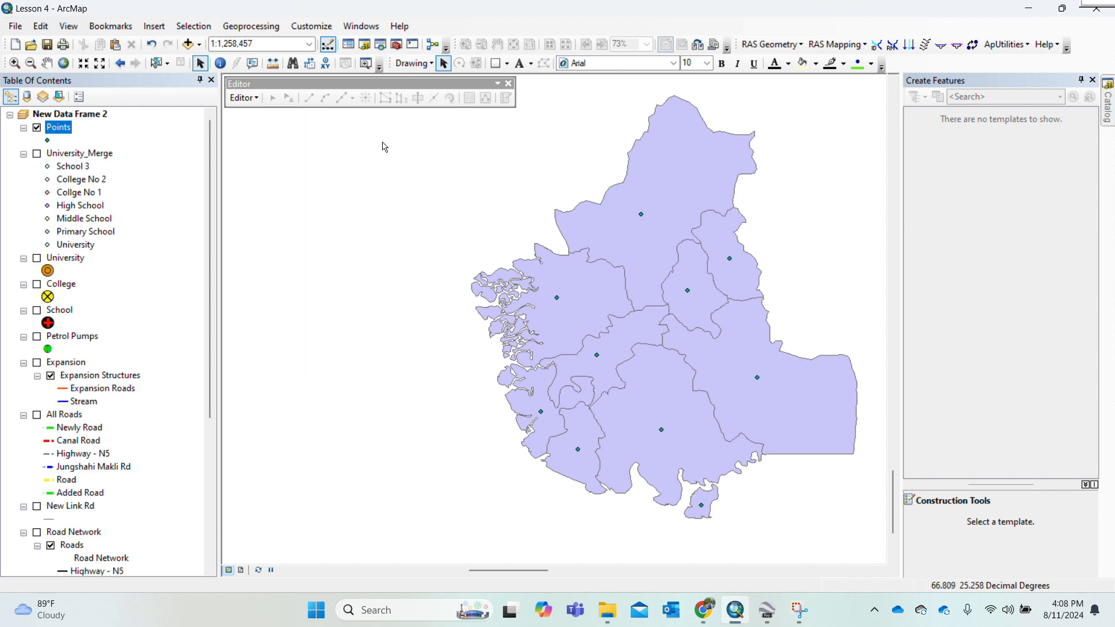
pyautogui.click(508, 83)
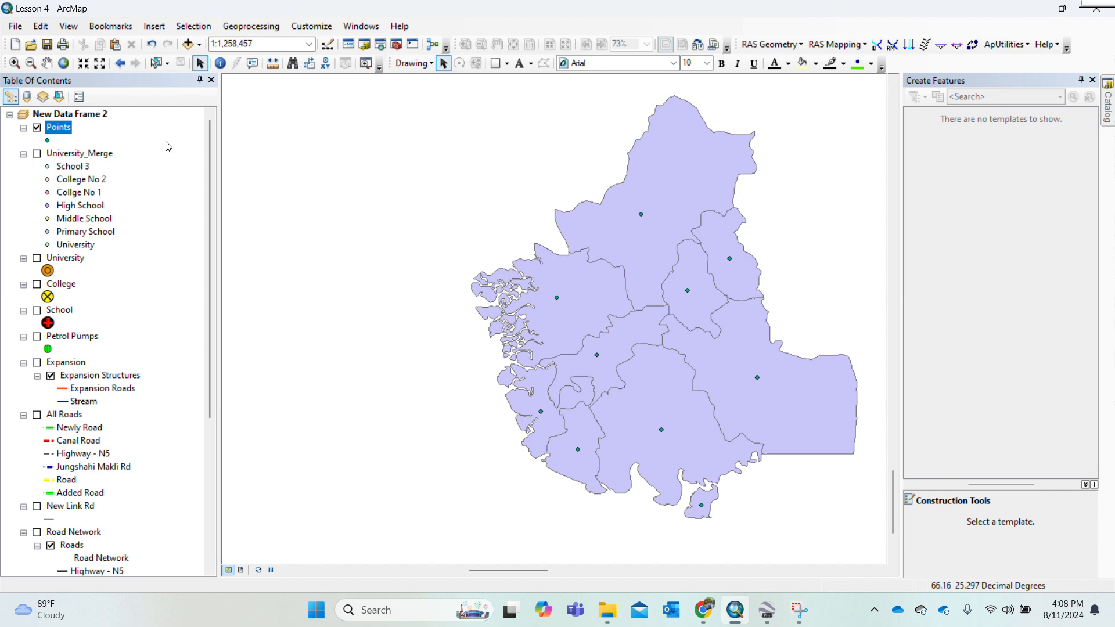
# - Run the Add XY Coordinates tool with the Points layer as input features
pyautogui.click(396, 46)
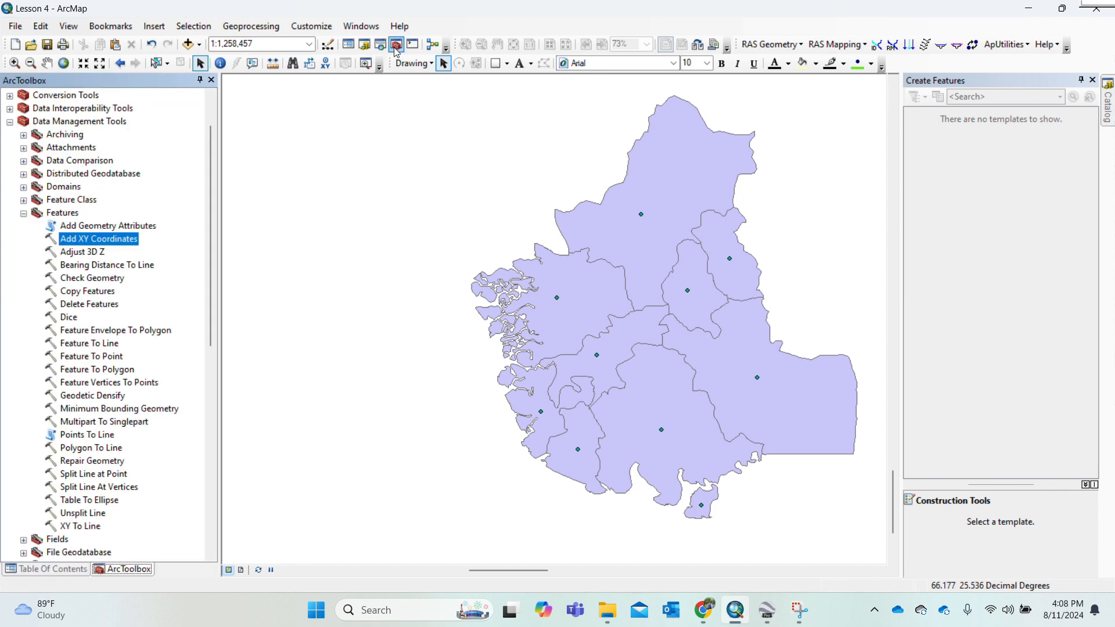
pyautogui.scroll(1, 46, 214)
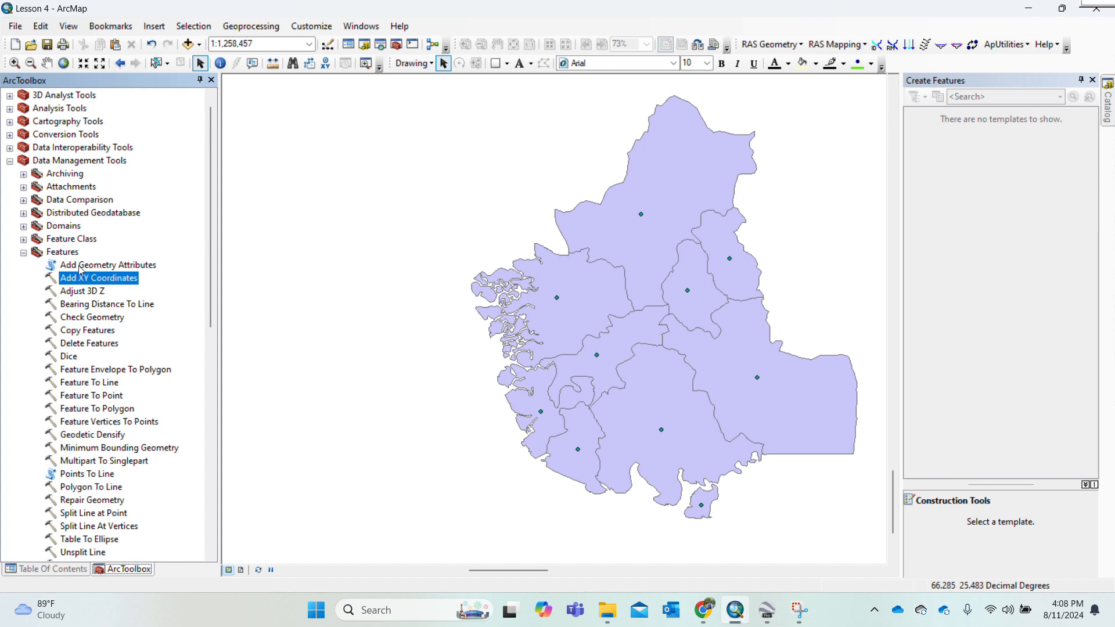
pyautogui.doubleClick(80, 284)
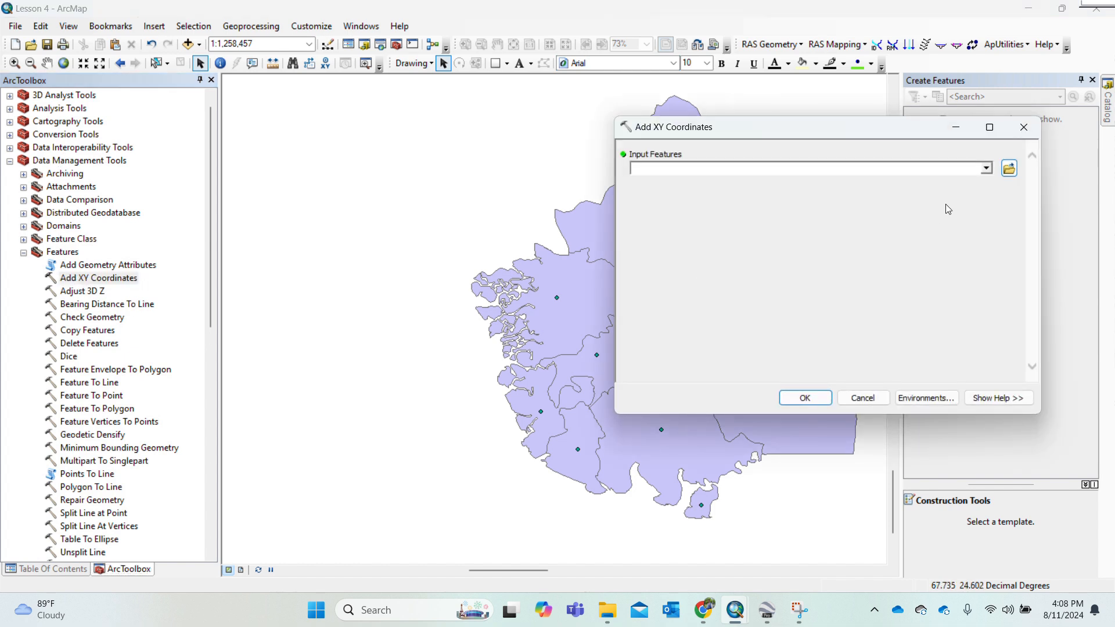
pyautogui.click(985, 169)
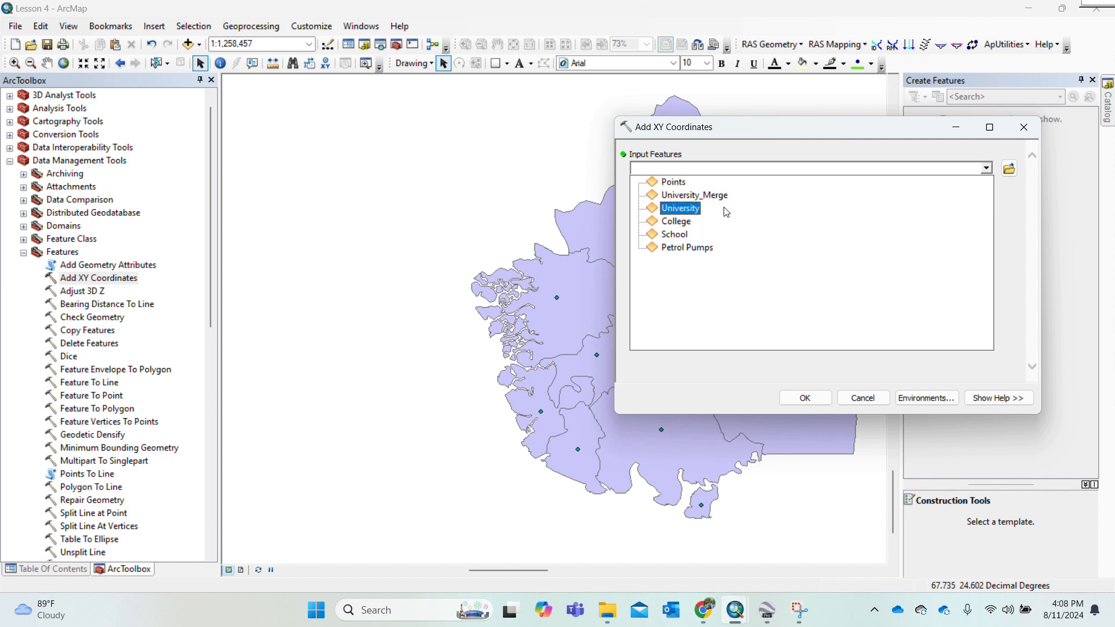
pyautogui.click(672, 183)
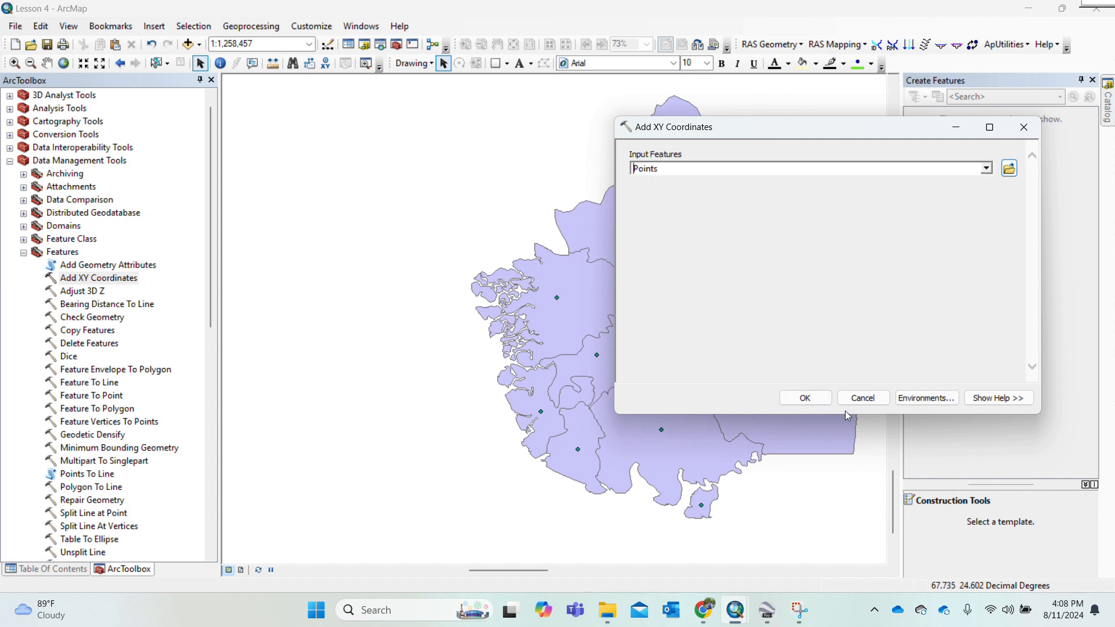
pyautogui.click(805, 398)
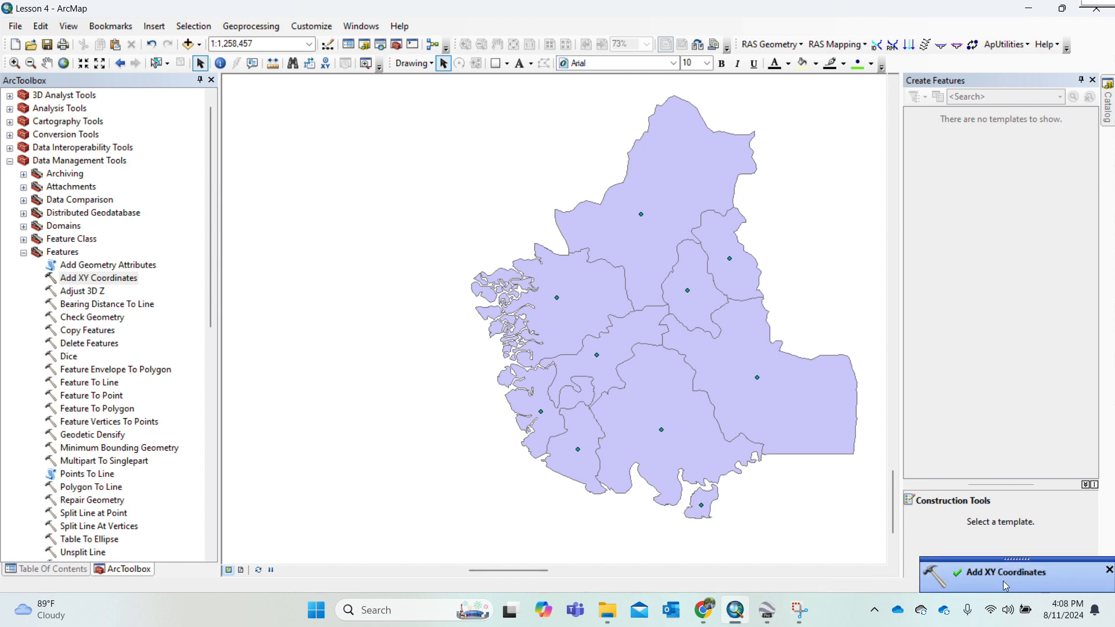
# - Rename the Points layer as Tehsil Data
pyautogui.click(46, 570)
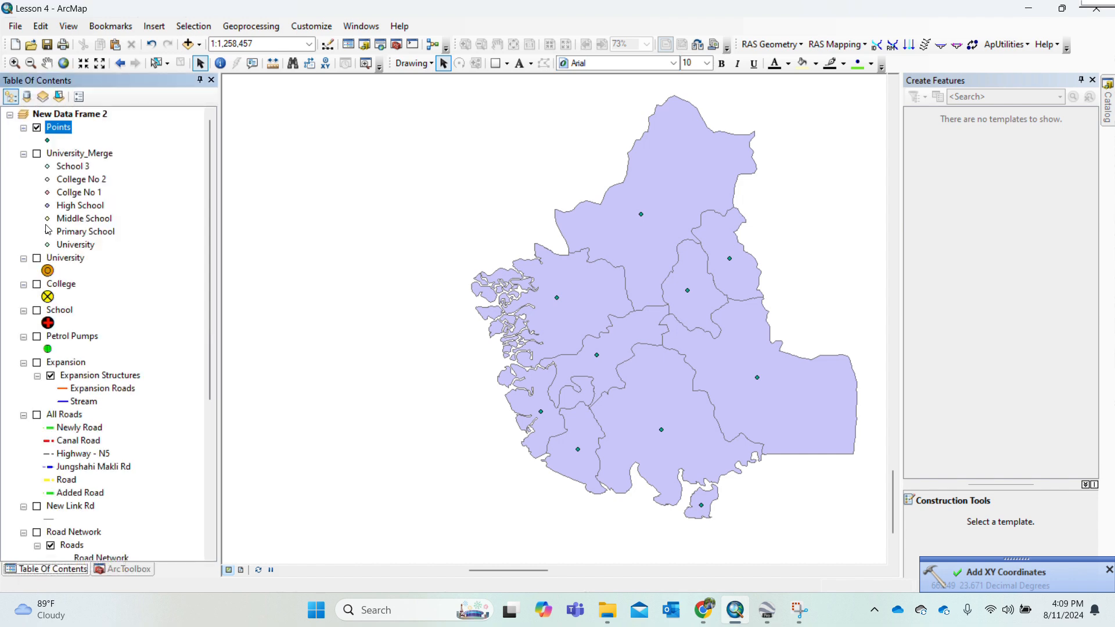
pyautogui.rightClick(61, 130)
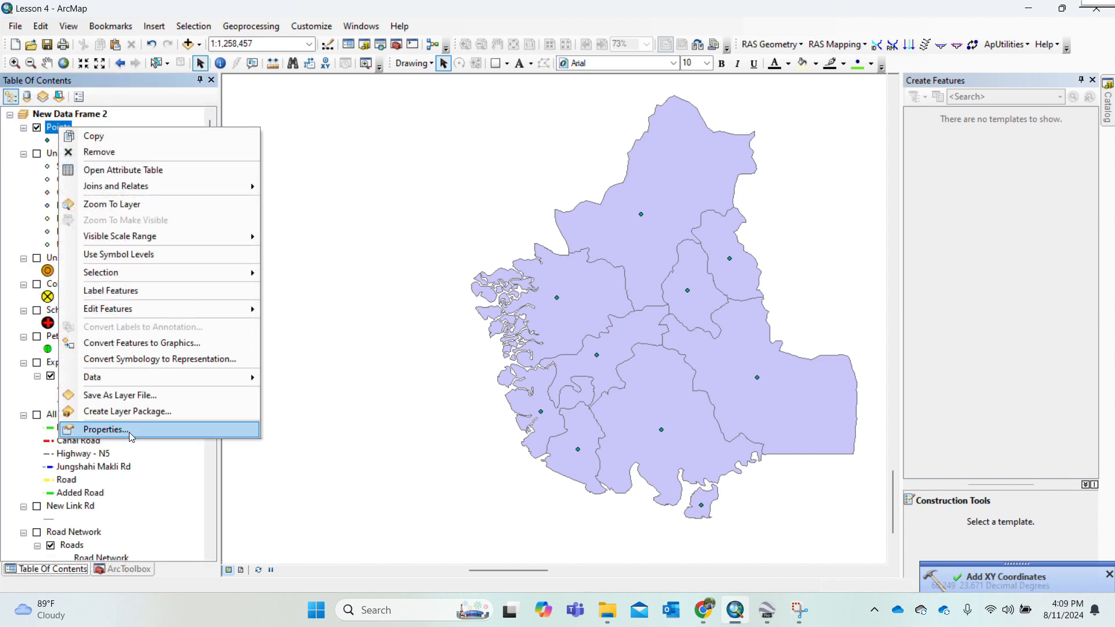
pyautogui.click(82, 428)
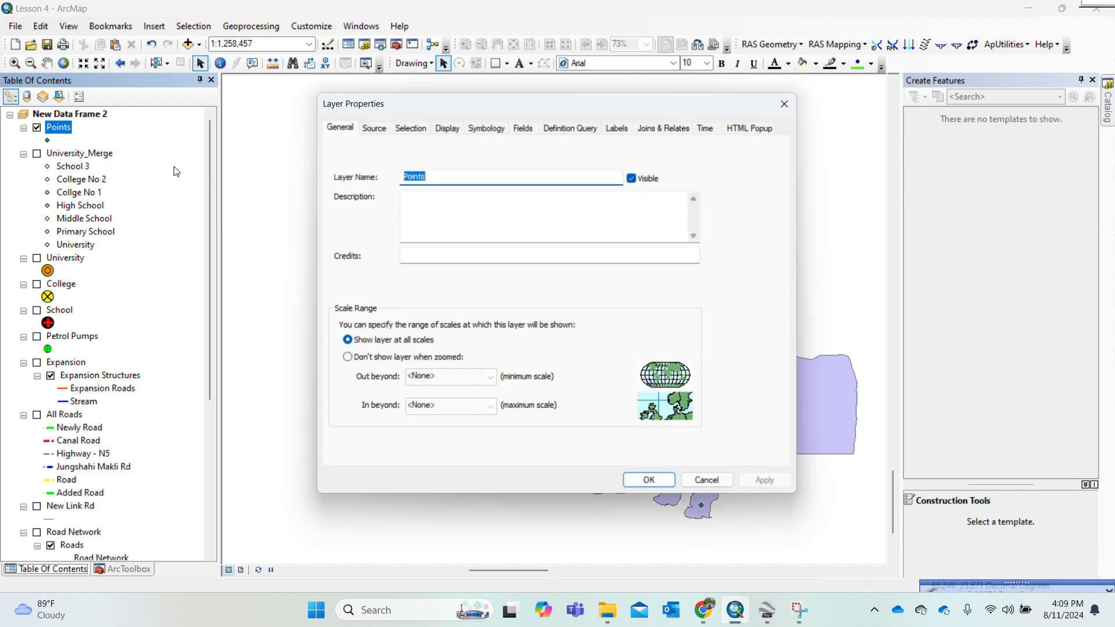
pyautogui.write('Tehsil Data')
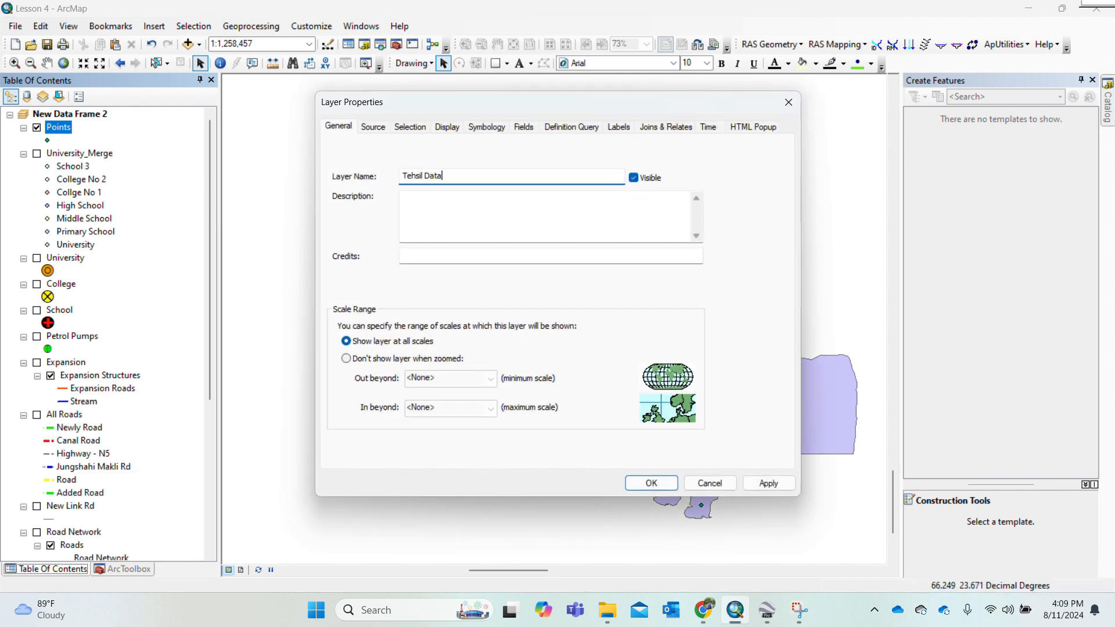
pyautogui.click(651, 483)
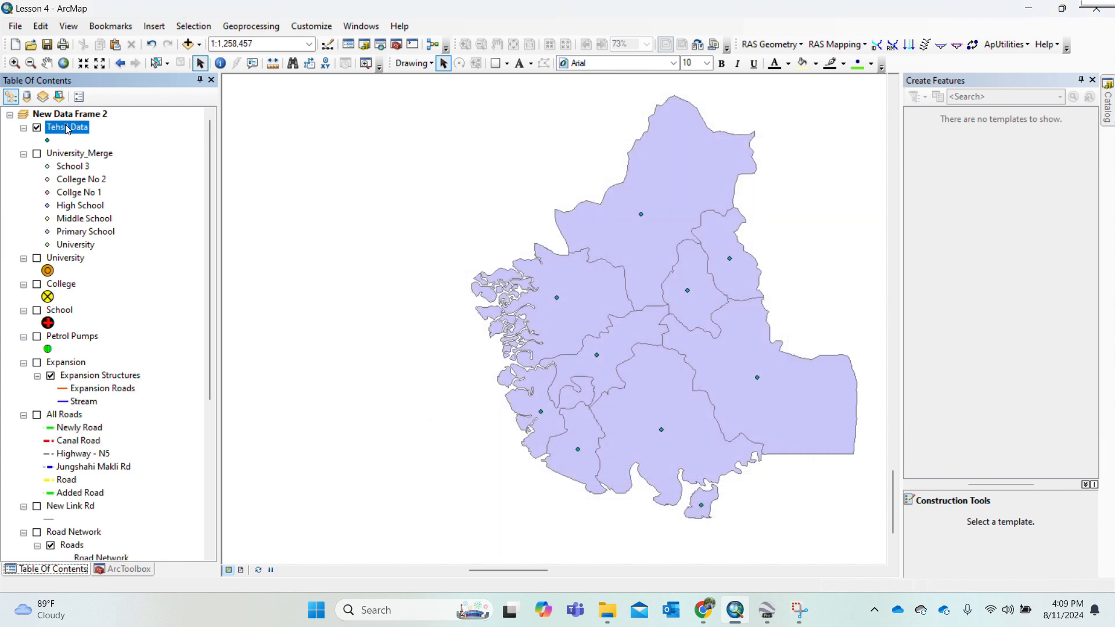
# - Examine the POINT_X and POINT_Y coordinates in the Tehsil Data attribute table and close the table
pyautogui.rightClick(65, 125)
pyautogui.click(120, 169)
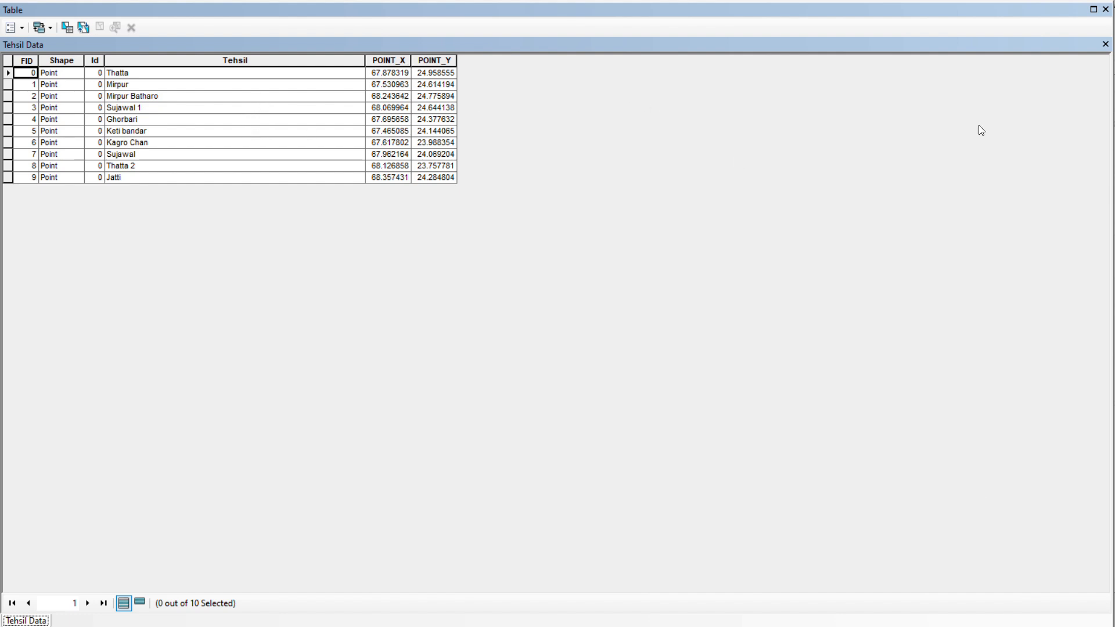
pyautogui.click(1105, 44)
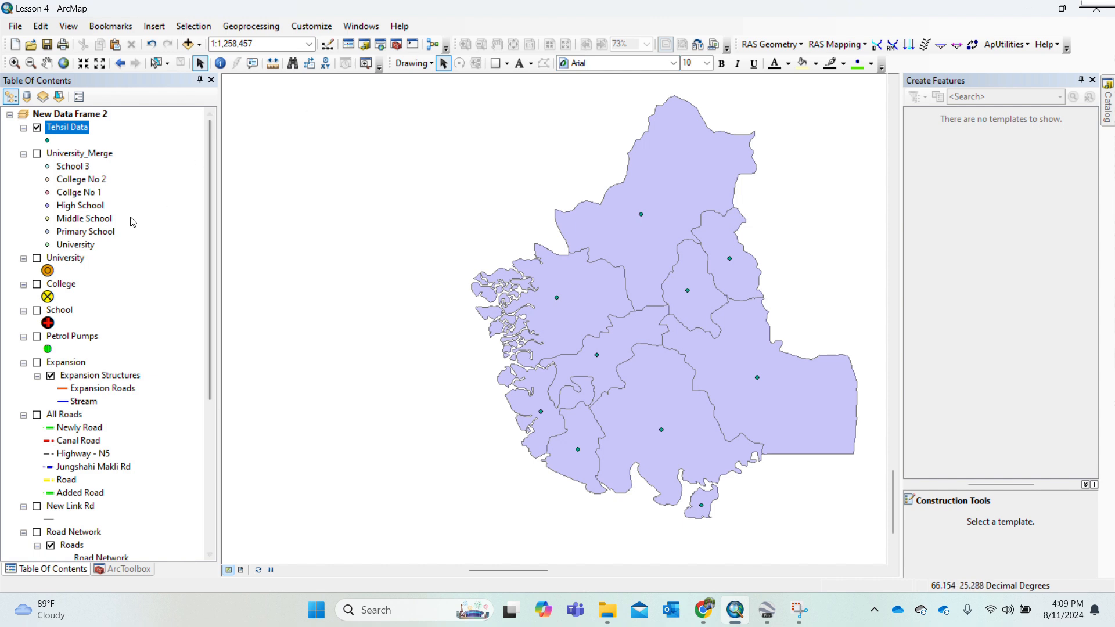
# - Open the Table To Excel conversion tool and choose Tehsil Data as its input table
pyautogui.click(396, 45)
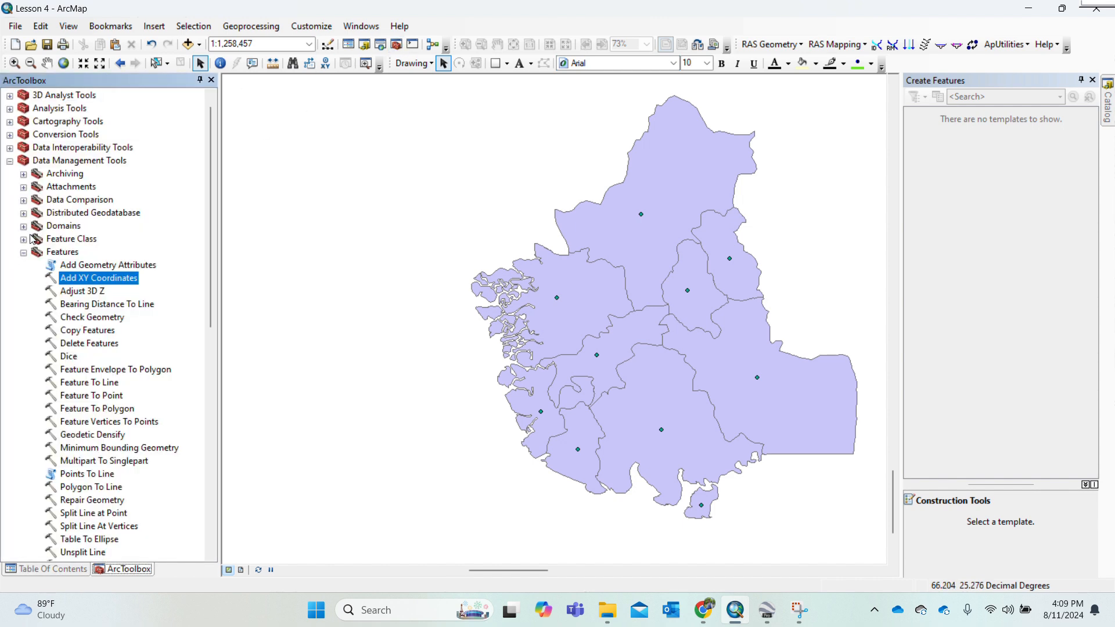
pyautogui.click(10, 162)
pyautogui.click(10, 148)
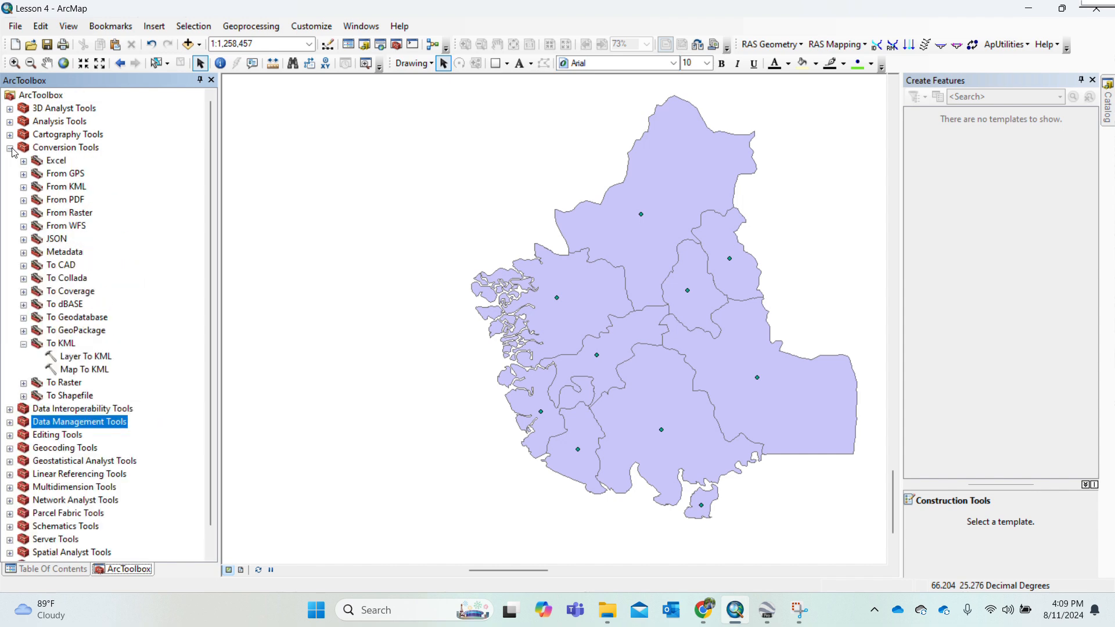
pyautogui.click(23, 162)
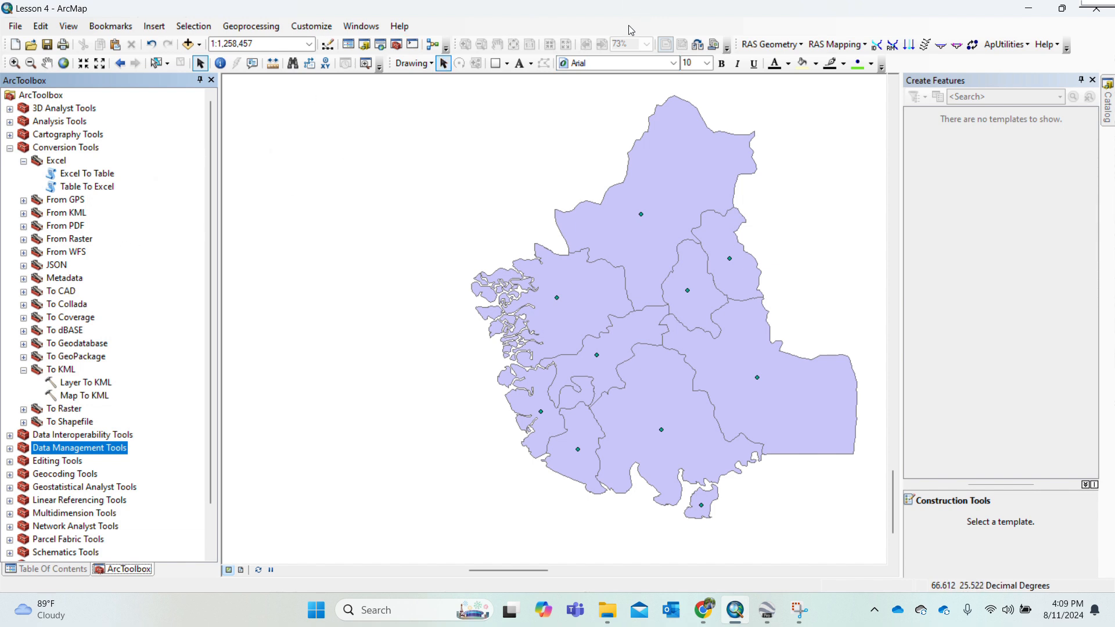
pyautogui.click(474, 27)
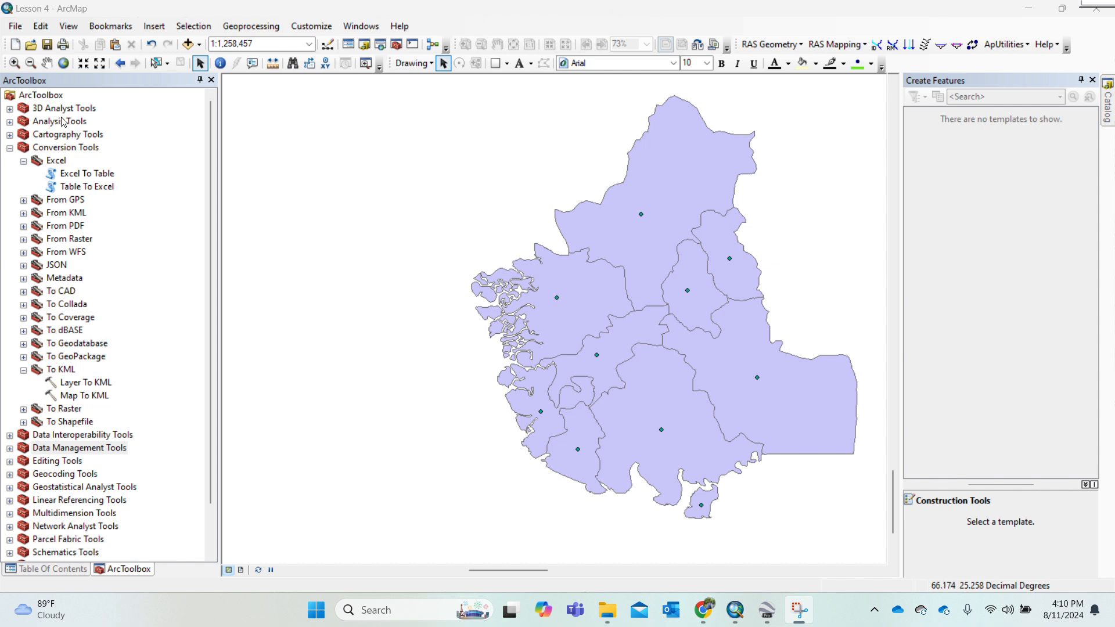
pyautogui.doubleClick(90, 189)
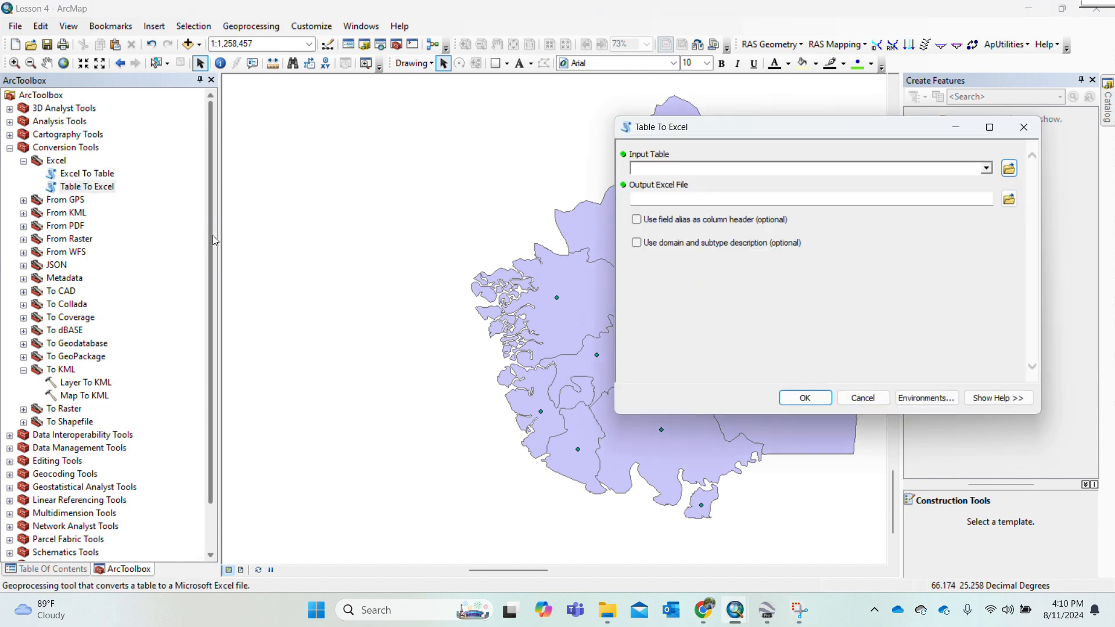
pyautogui.click(986, 168)
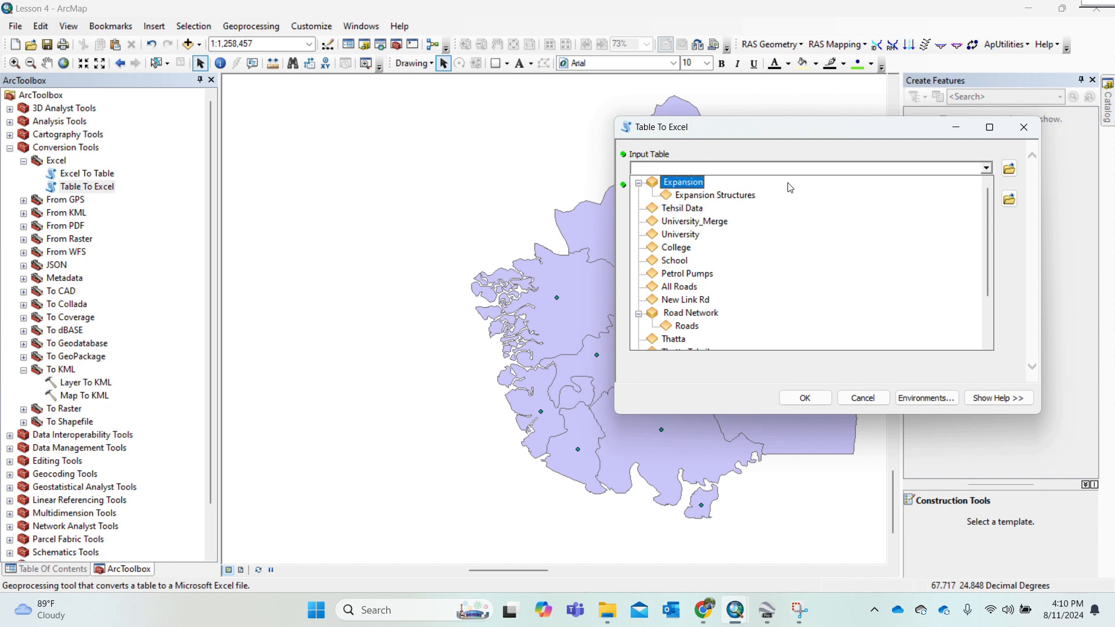
pyautogui.click(1060, 307)
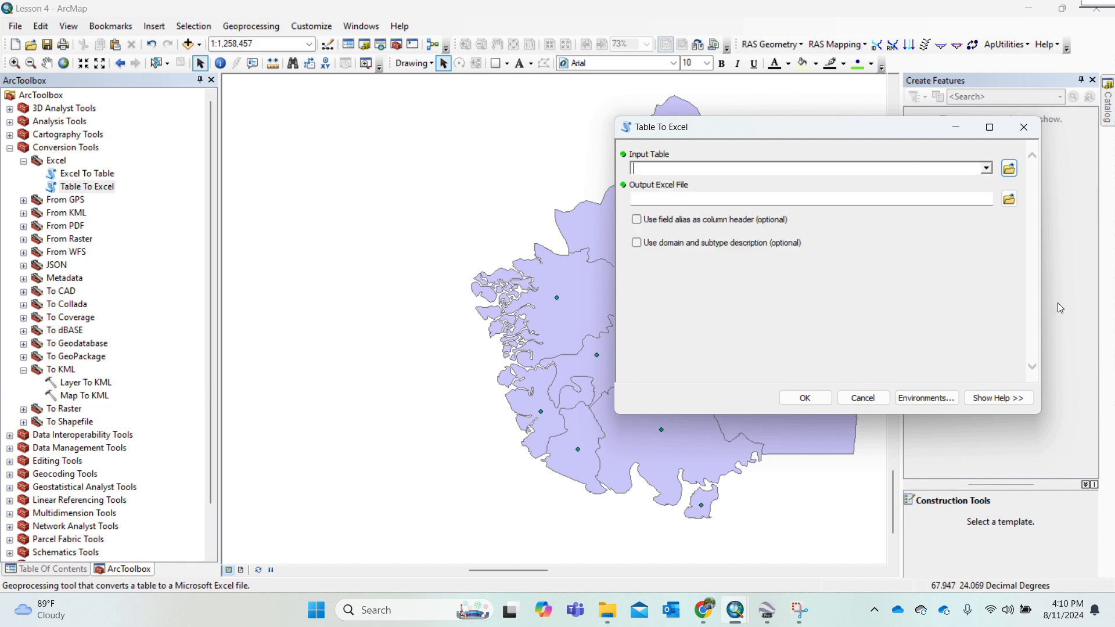
pyautogui.click(986, 169)
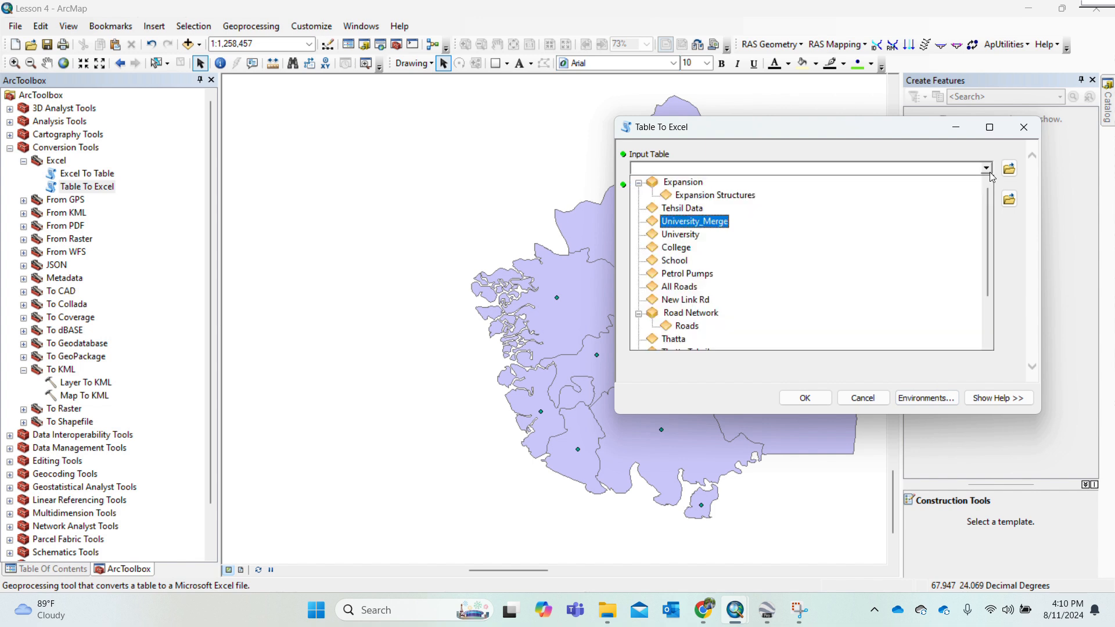
pyautogui.click(677, 208)
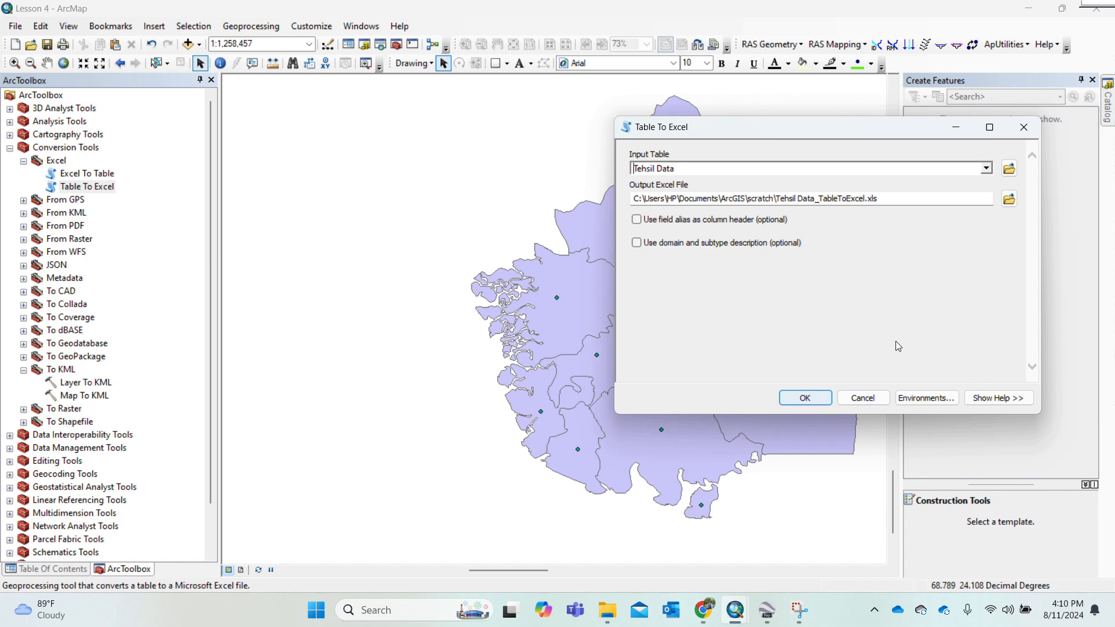
# - Browse the output Excel file location to F:\Home Work\Our Planet\CTS\ArcGIS Course\ArcGIS Course Beginner to Expert Level
pyautogui.click(1009, 199)
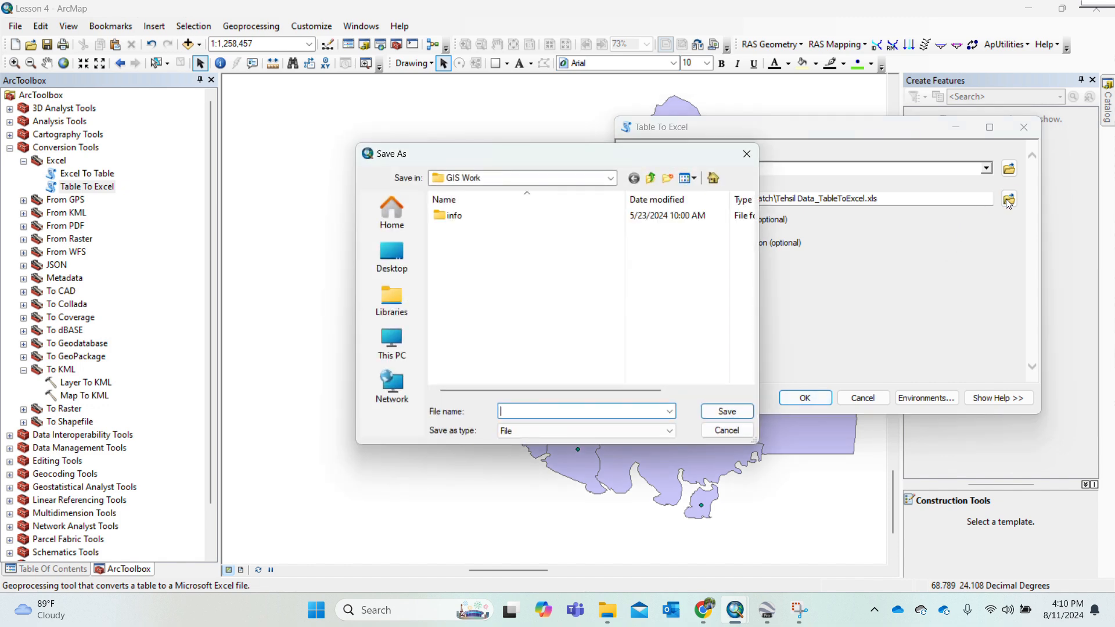
pyautogui.click(610, 179)
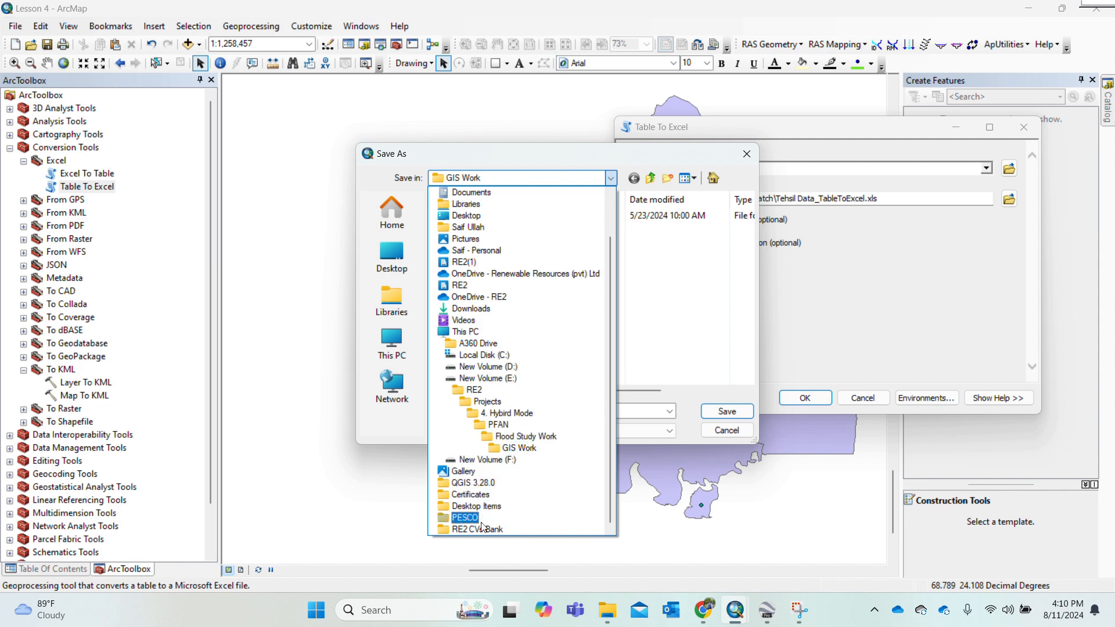
pyautogui.click(493, 461)
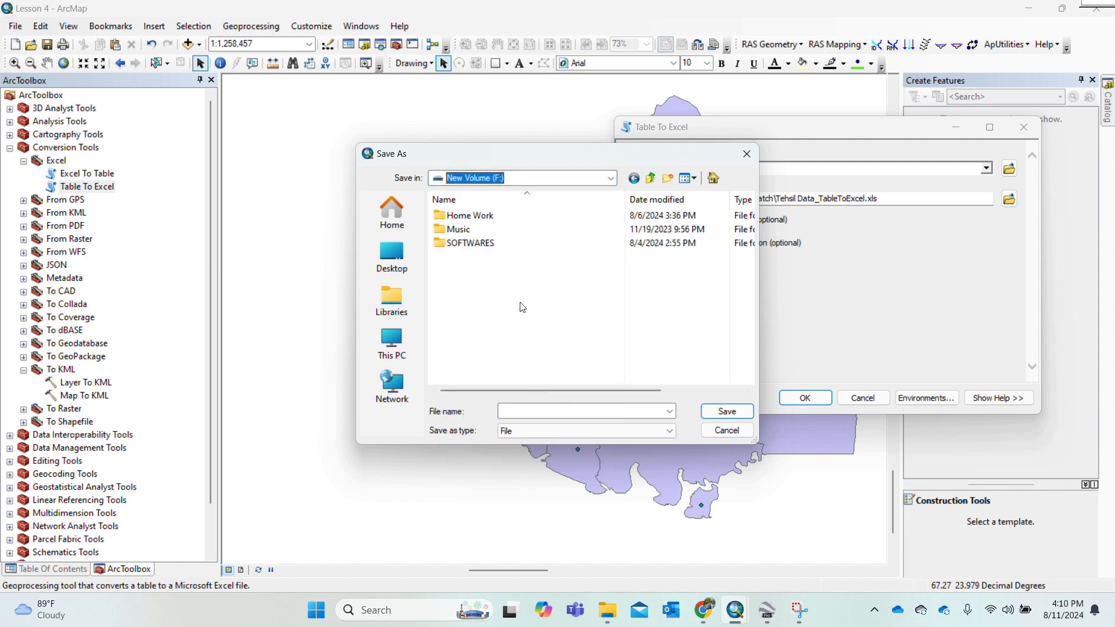
pyautogui.doubleClick(464, 216)
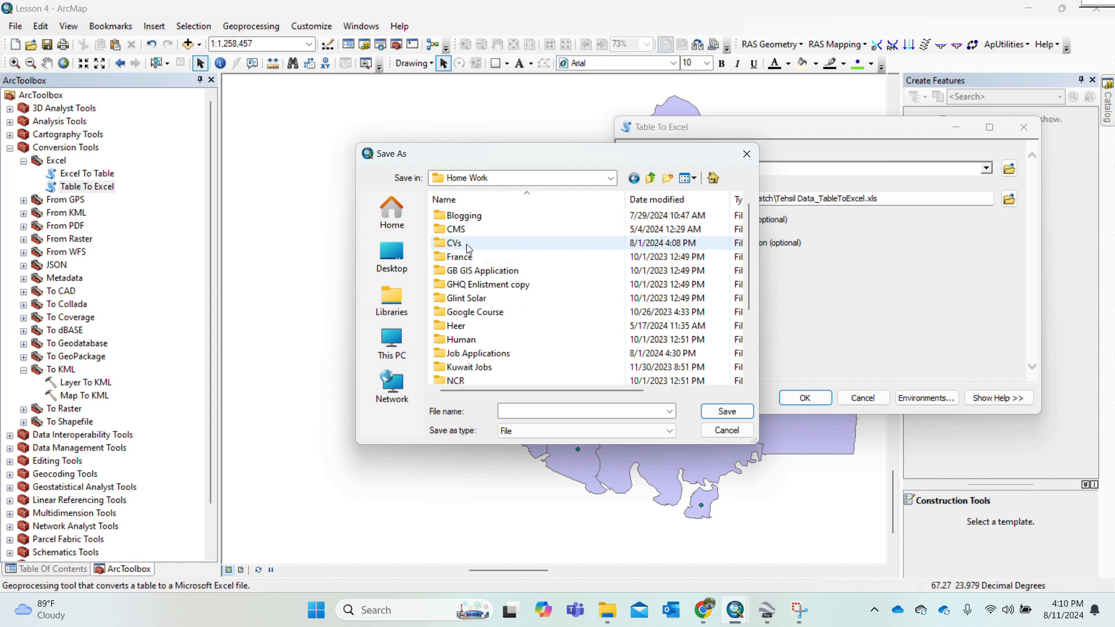
pyautogui.click(476, 273)
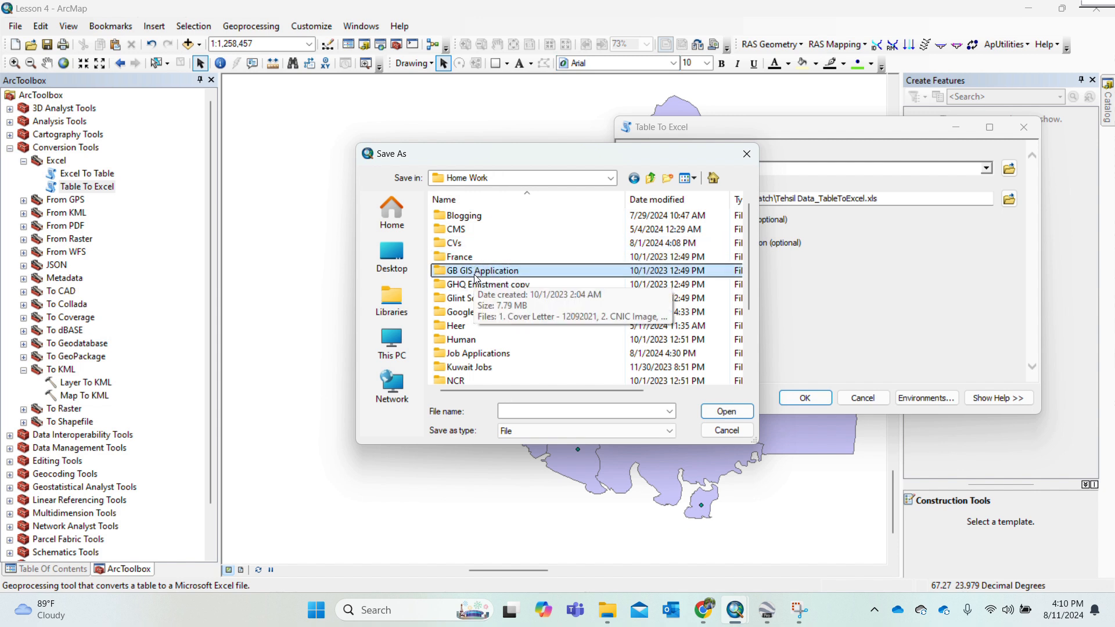
pyautogui.scroll(-3, 476, 290)
pyautogui.click(474, 326)
pyautogui.doubleClick(475, 327)
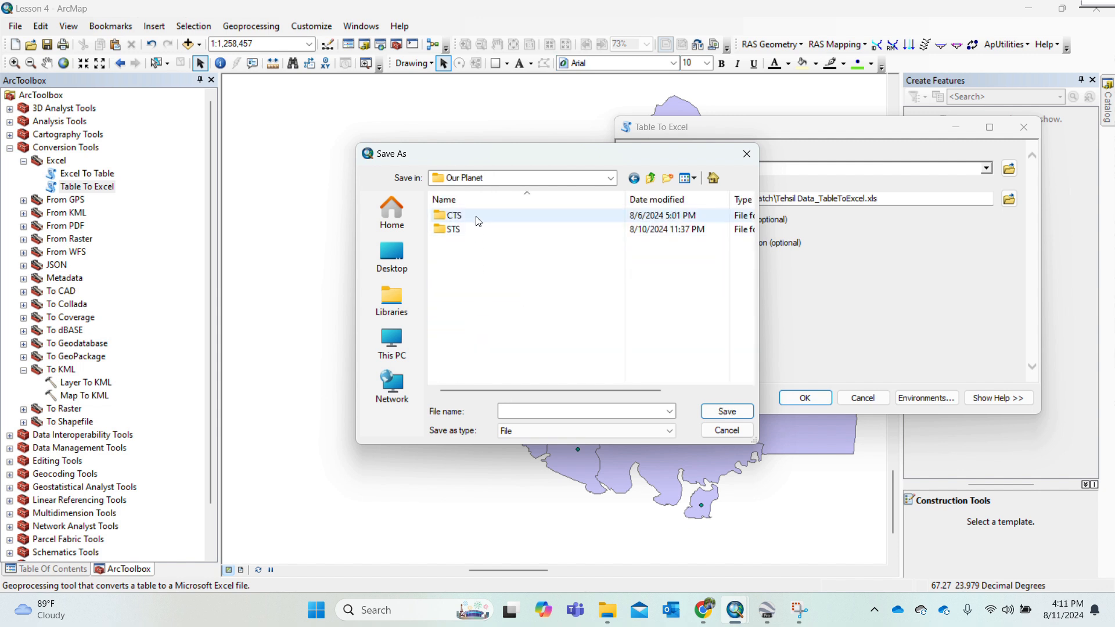
pyautogui.doubleClick(467, 220)
pyautogui.doubleClick(472, 215)
pyautogui.doubleClick(486, 220)
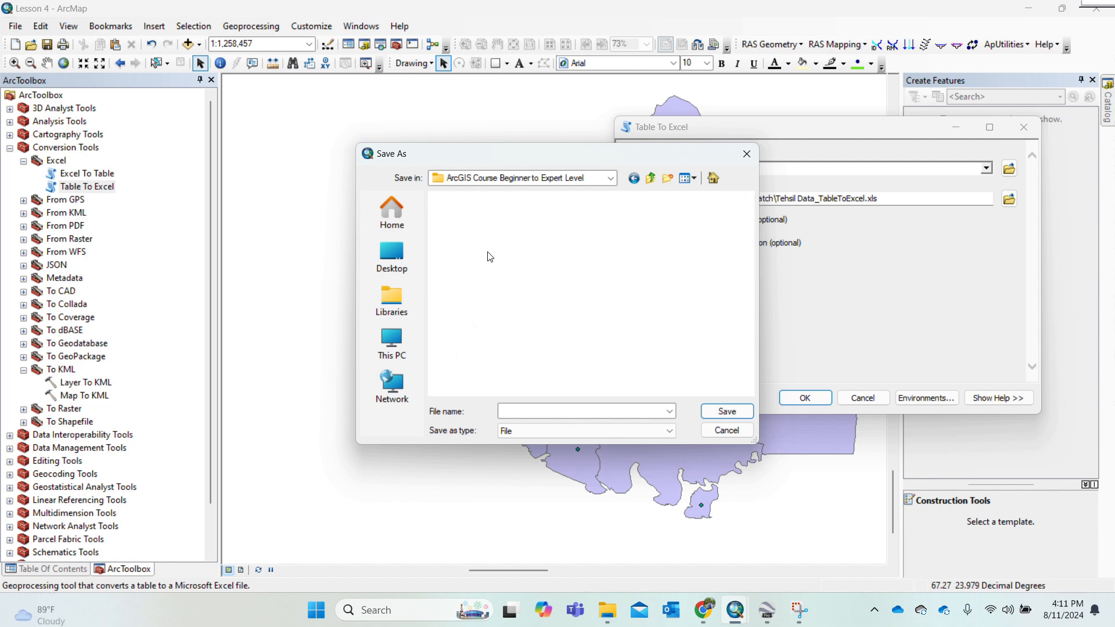
# - Name the output Excel file Tehsil Data Coor, save it in this folder and run the Table To Excel conversion
pyautogui.click(534, 411)
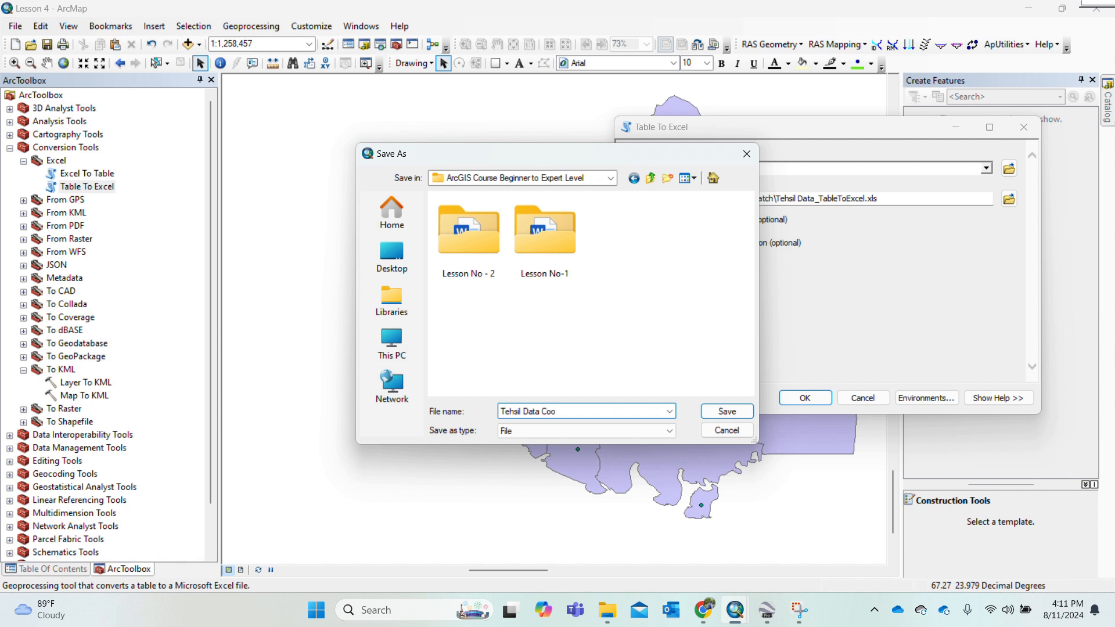
pyautogui.click(727, 413)
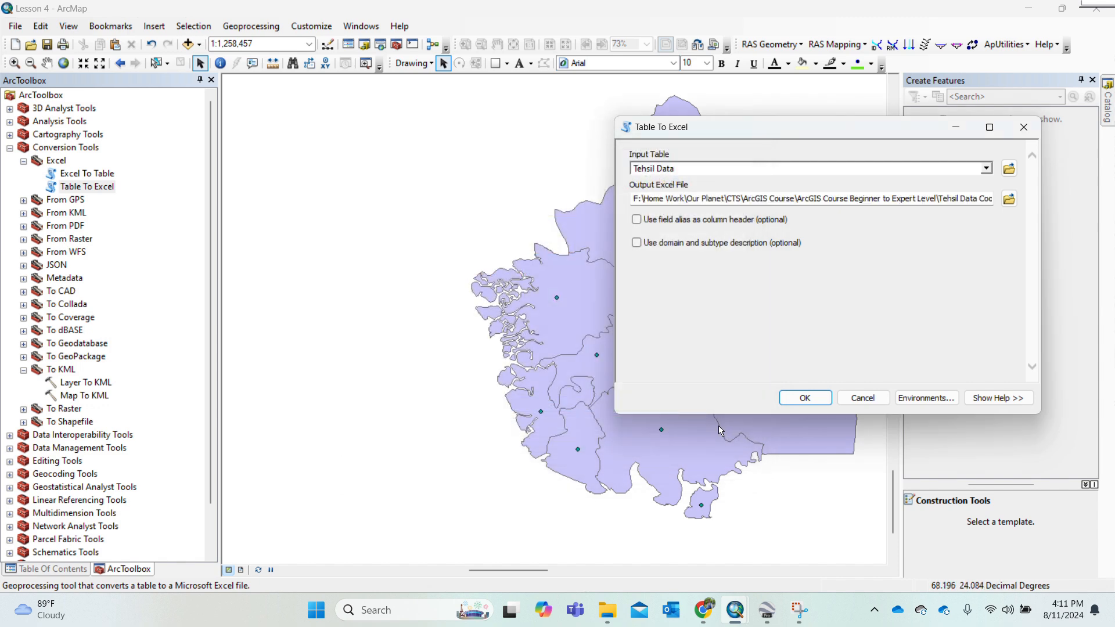
pyautogui.click(804, 398)
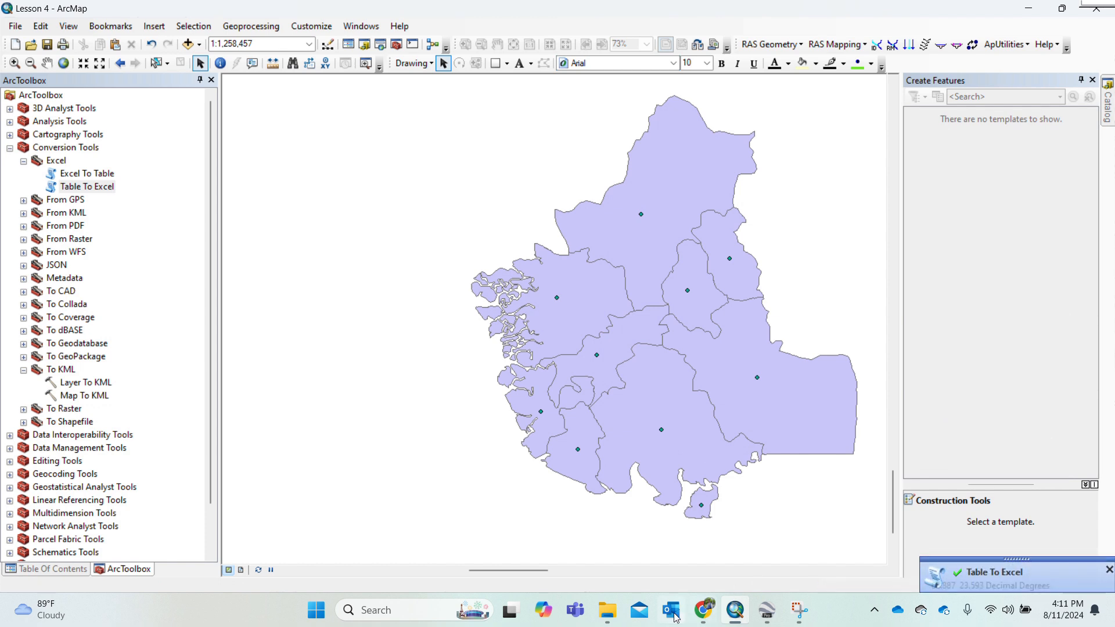
# - Switch to the ArcGIS Course Beginner to Expert Level folder in File Explorer and open Tehsil Data Coor with Excel
pyautogui.moveTo(607, 613)
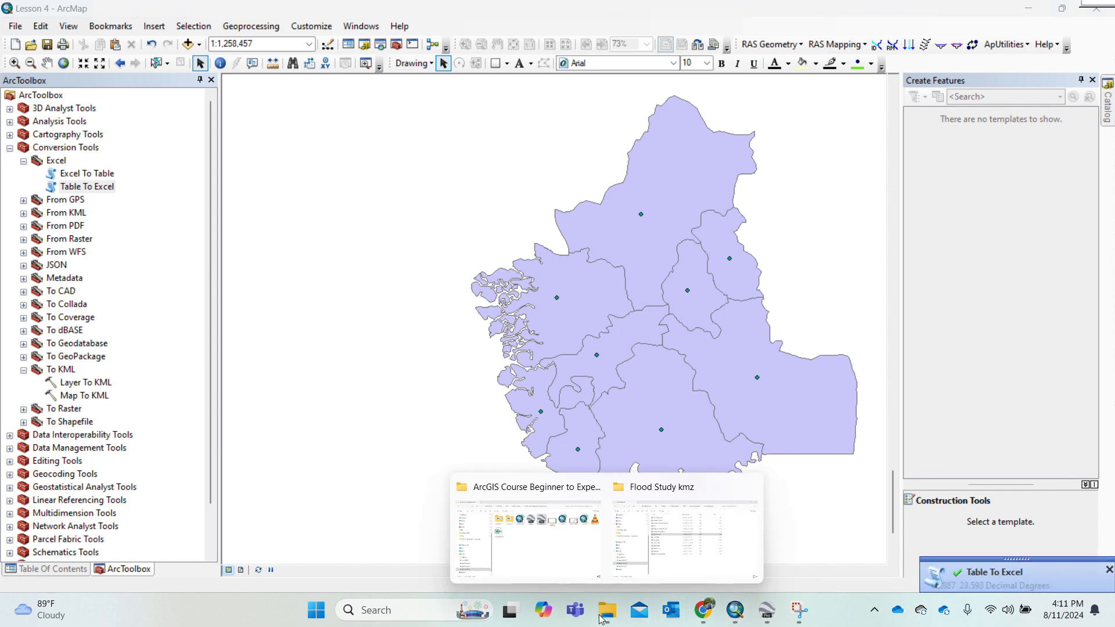
pyautogui.click(575, 547)
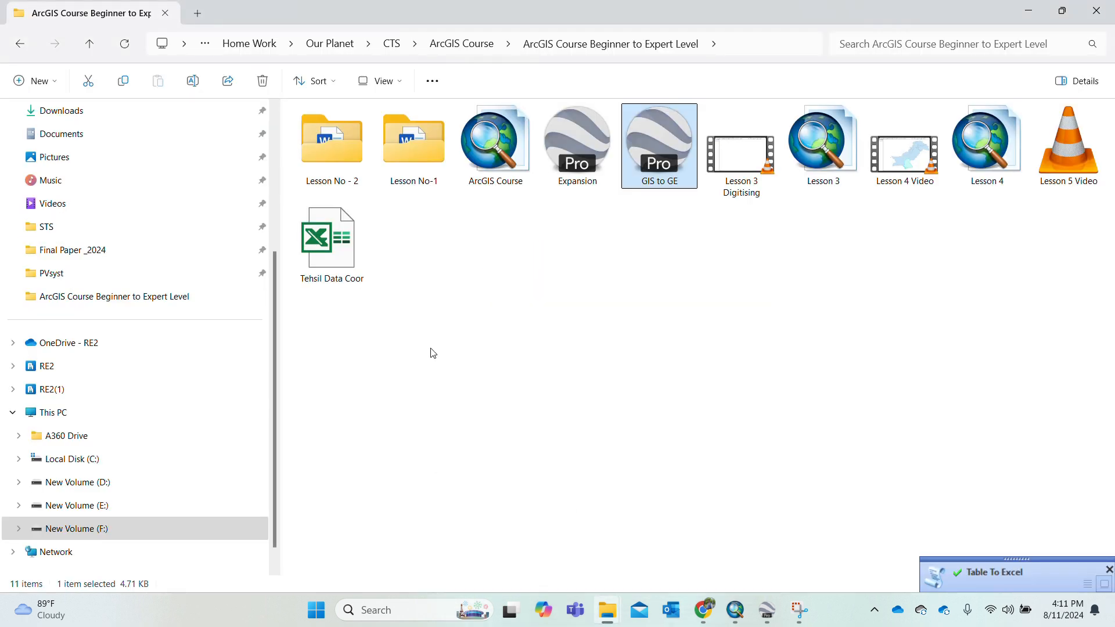
pyautogui.click(360, 285)
pyautogui.rightClick(335, 262)
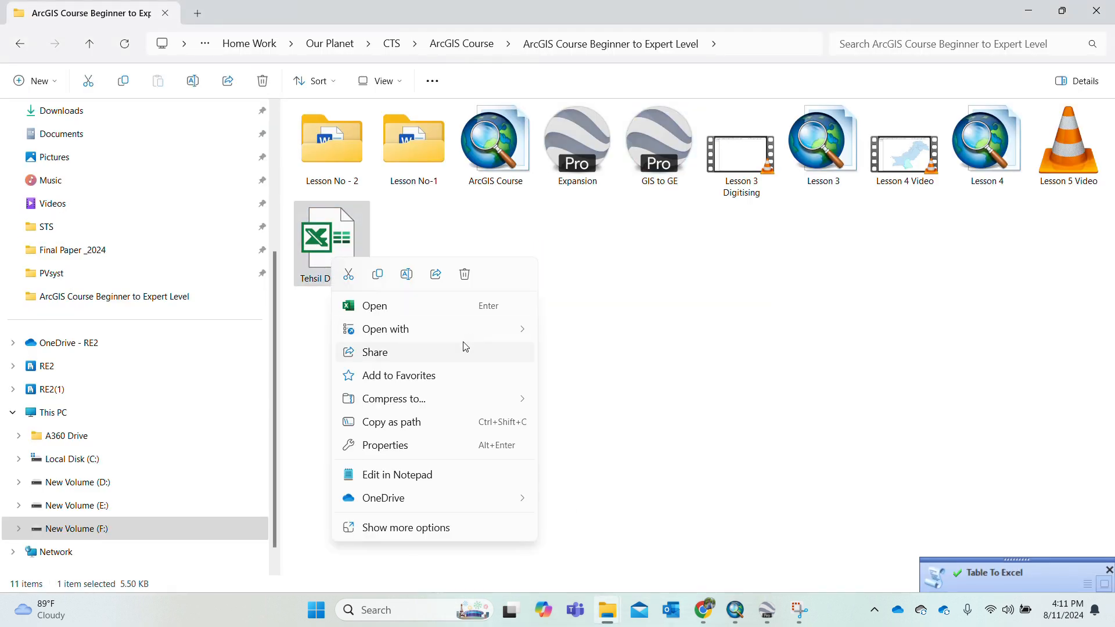
pyautogui.moveTo(518, 328)
pyautogui.click(562, 332)
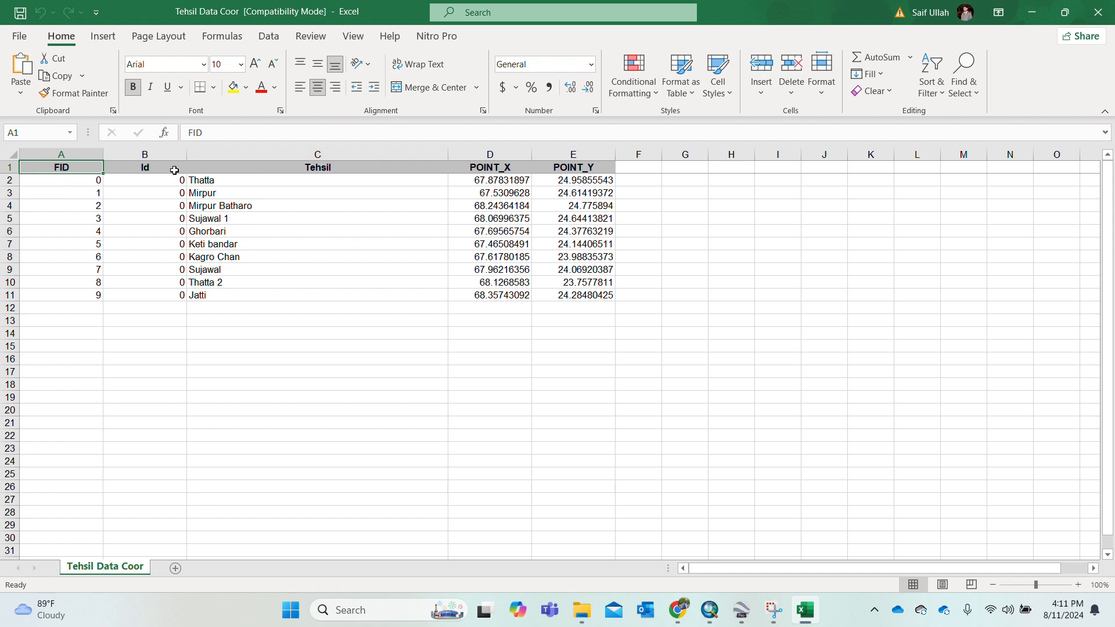
pyautogui.click(778, 343)
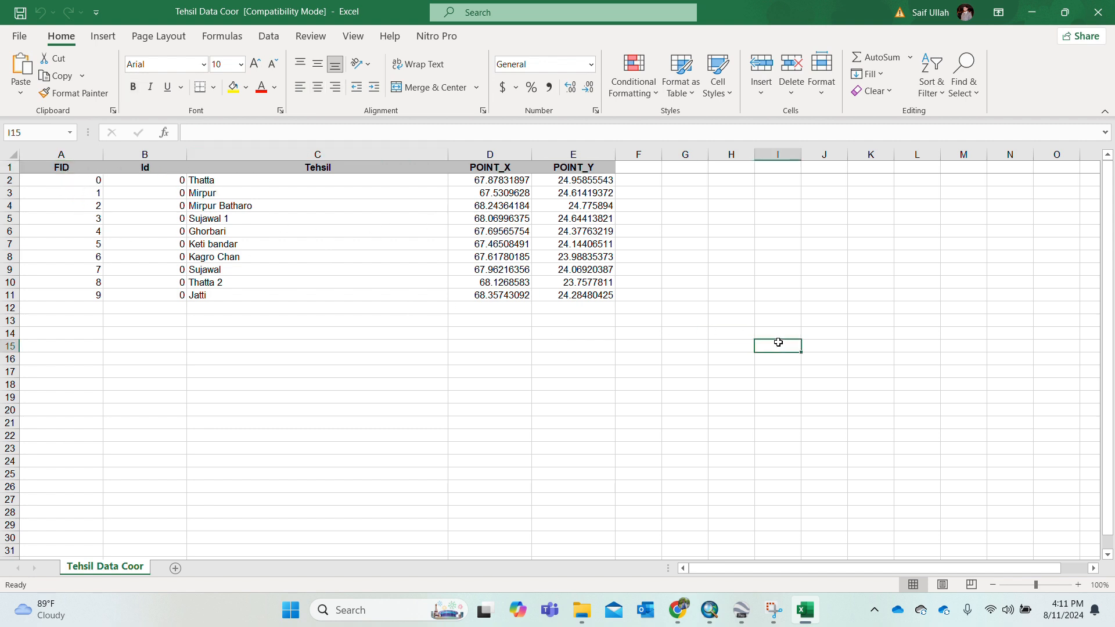
# - Add a Population header in cell F1 and copy the POINT_Y header's formatting onto it
pyautogui.click(631, 169)
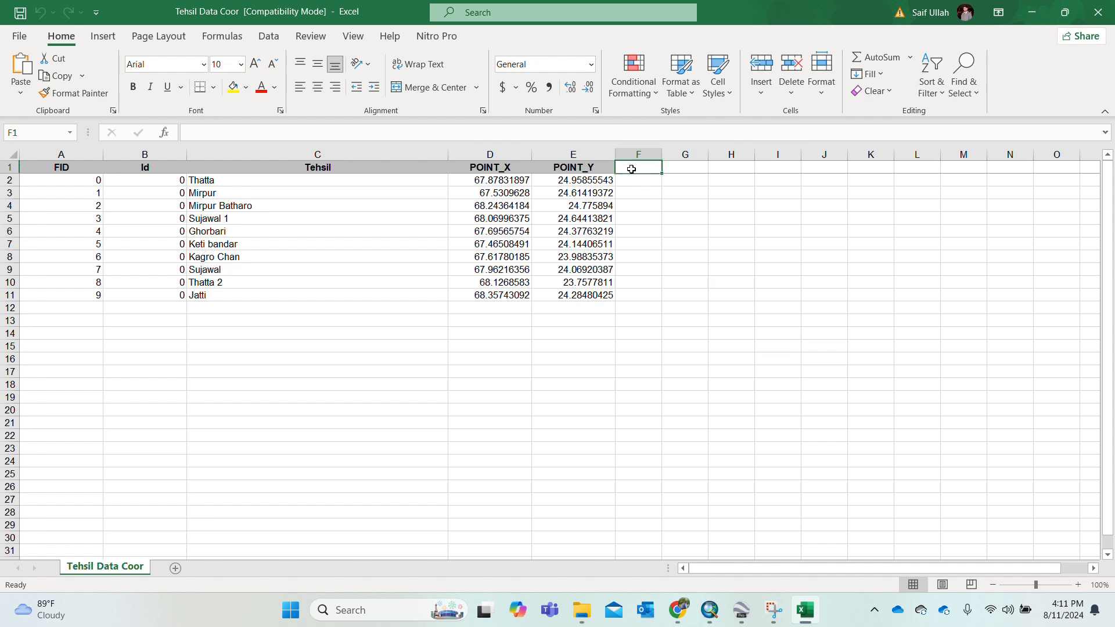
pyautogui.write('P')
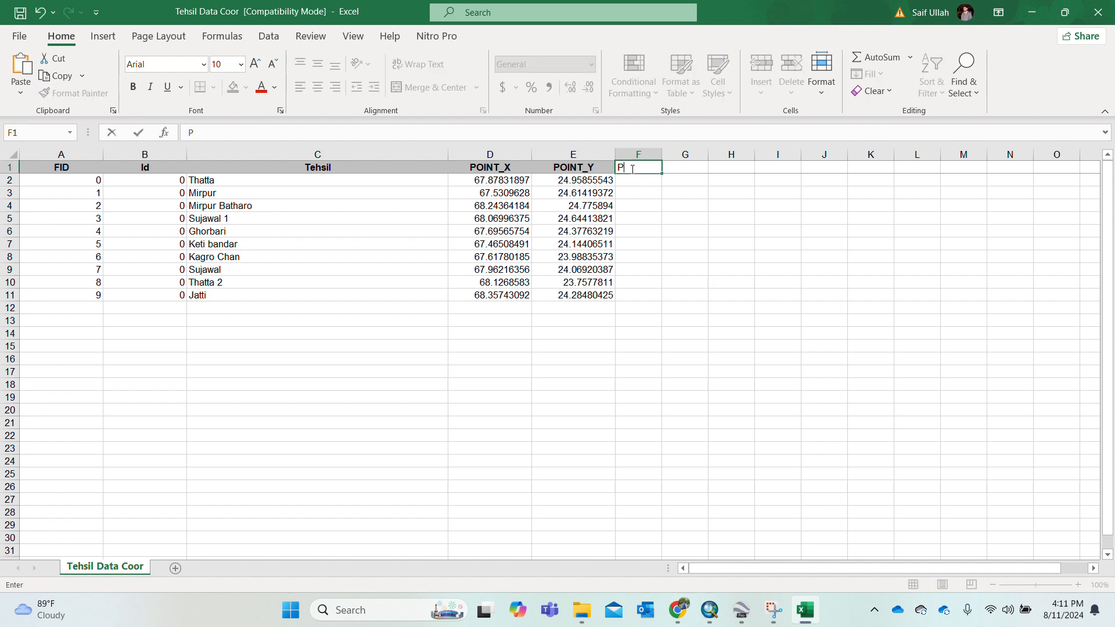
pyautogui.write('opulation')
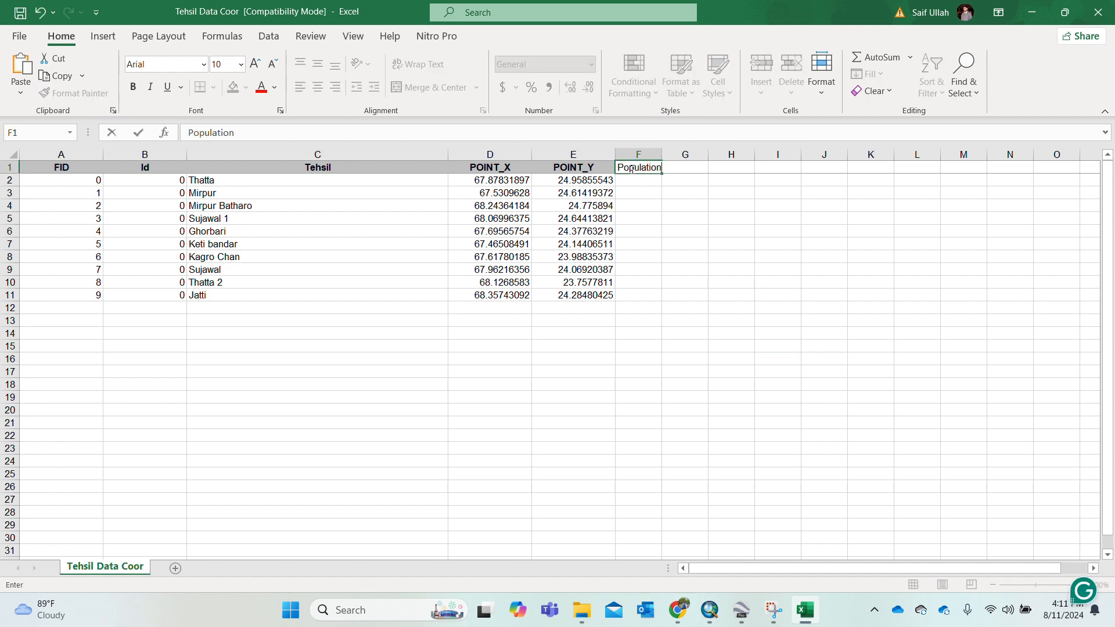
pyautogui.click(691, 231)
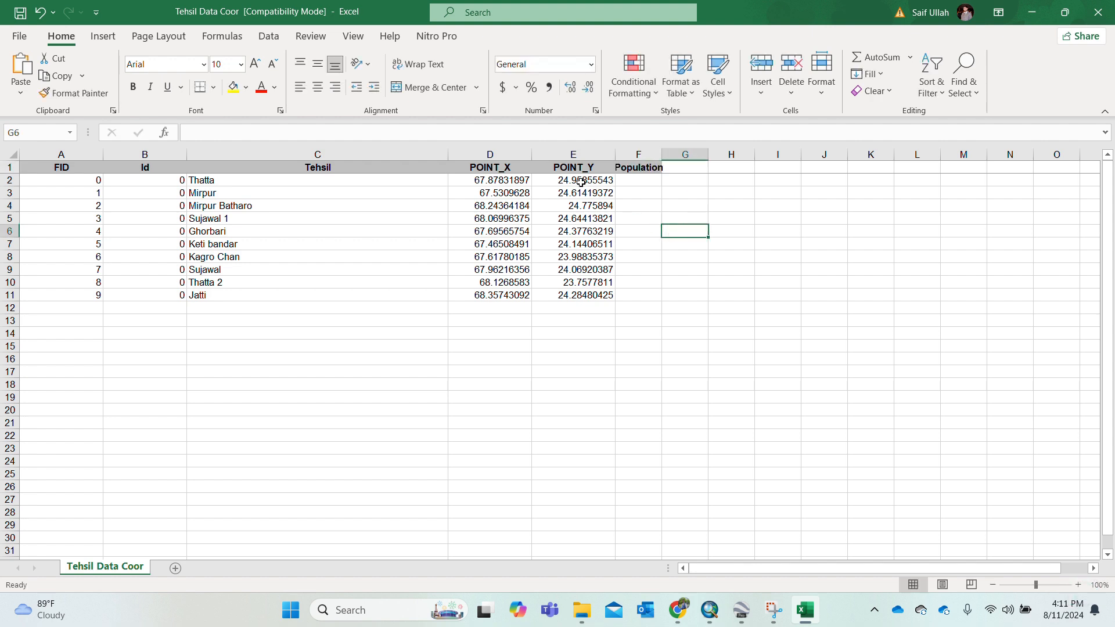
pyautogui.click(568, 169)
pyautogui.click(59, 95)
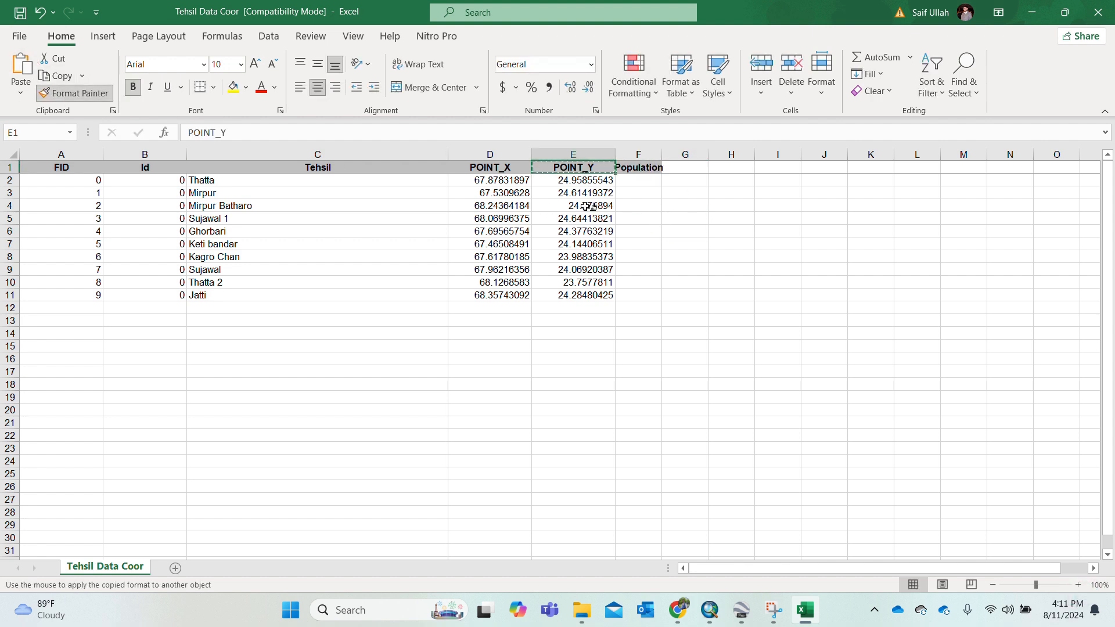
pyautogui.click(636, 168)
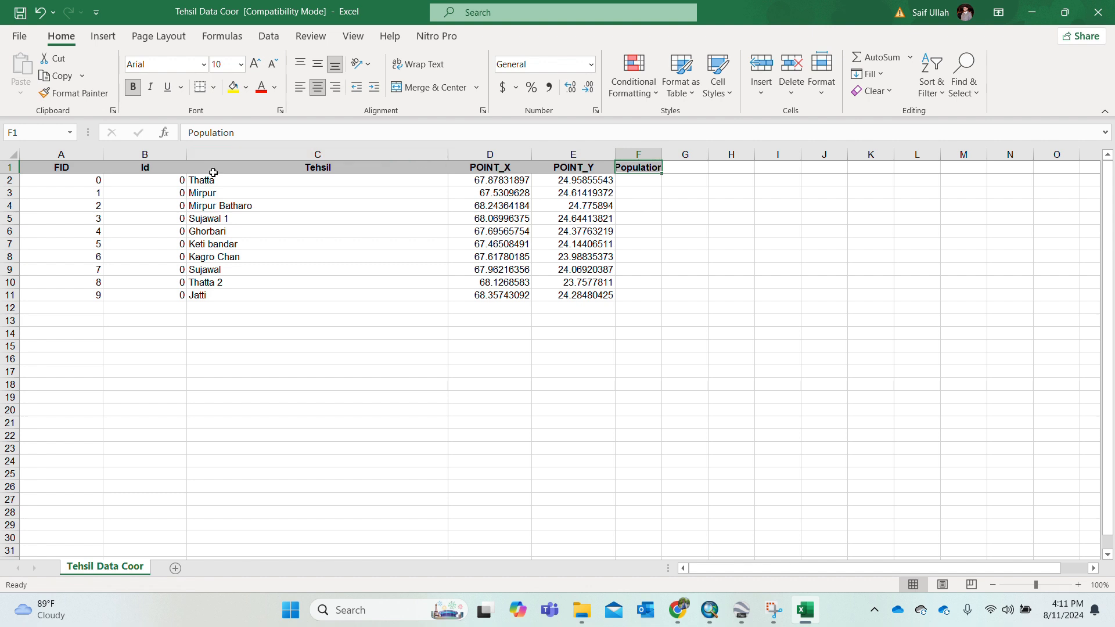
# - Autofit the widths of all worksheet columns to their contents
pyautogui.click(14, 154)
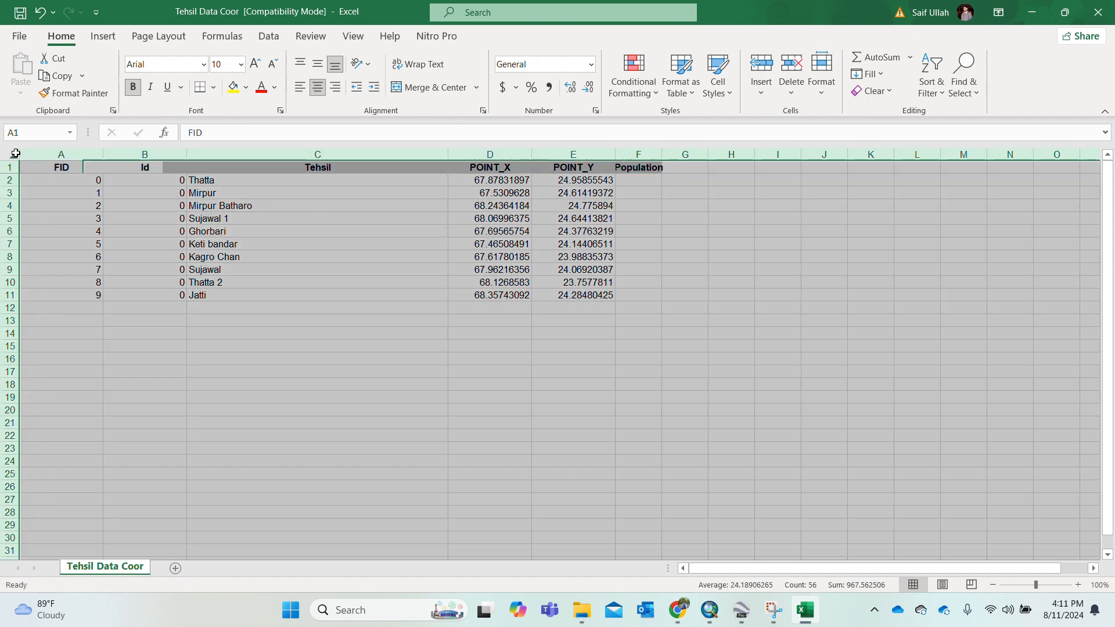
pyautogui.doubleClick(105, 155)
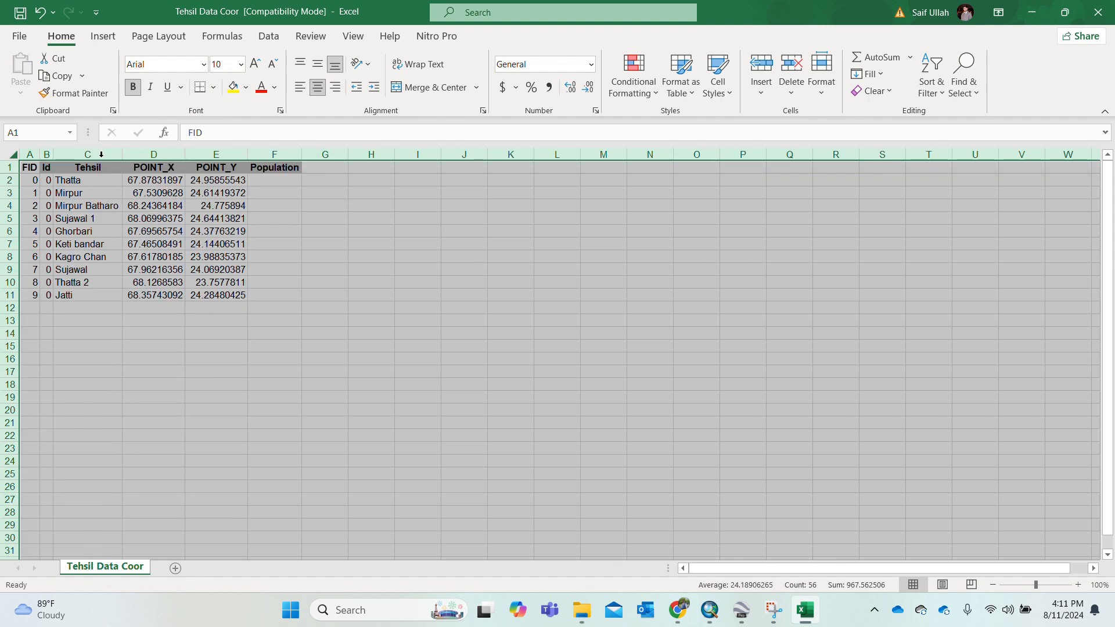
pyautogui.click(282, 181)
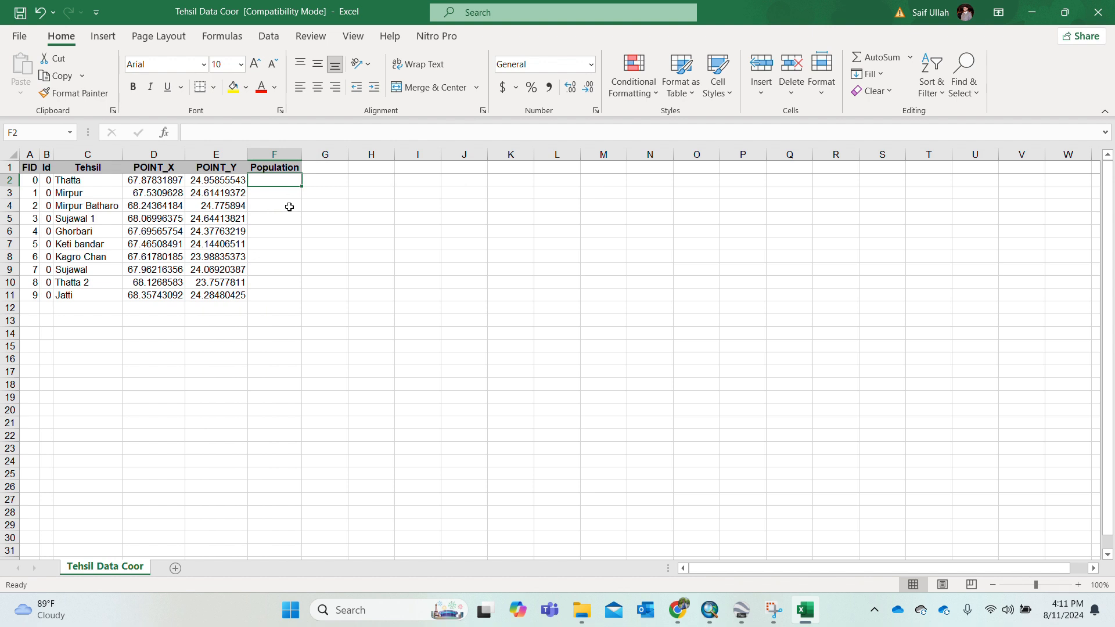
# - Fill the Population cells F2 to F6 with 10000, 8000, 5000, 4500 and 6000 for Thatta through Ghorbari
pyautogui.doubleClick(266, 181)
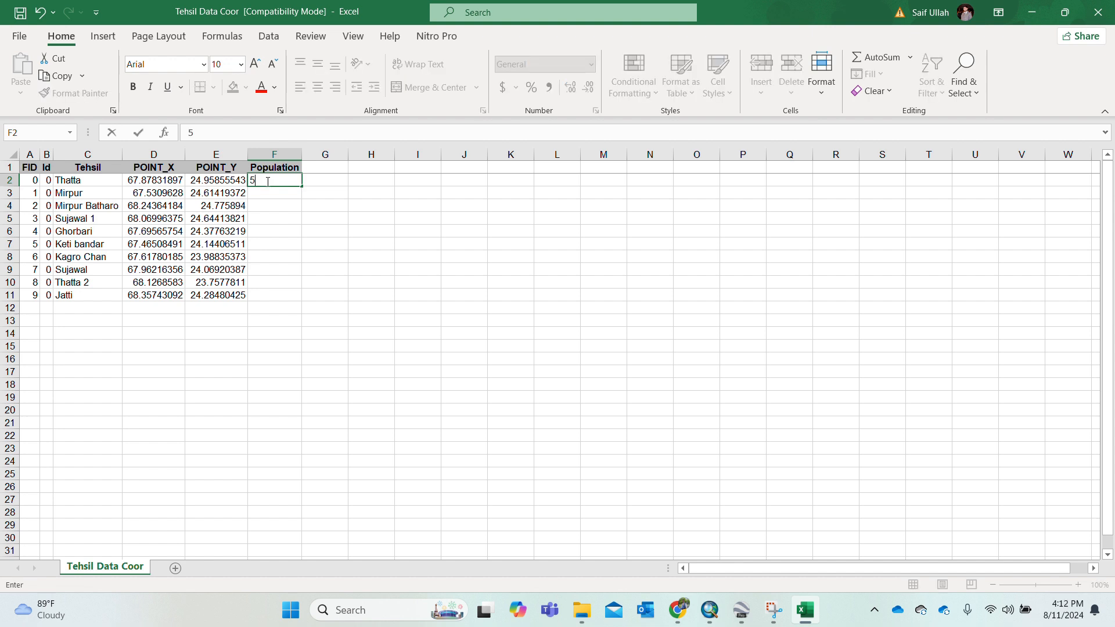
pyautogui.write('10000')
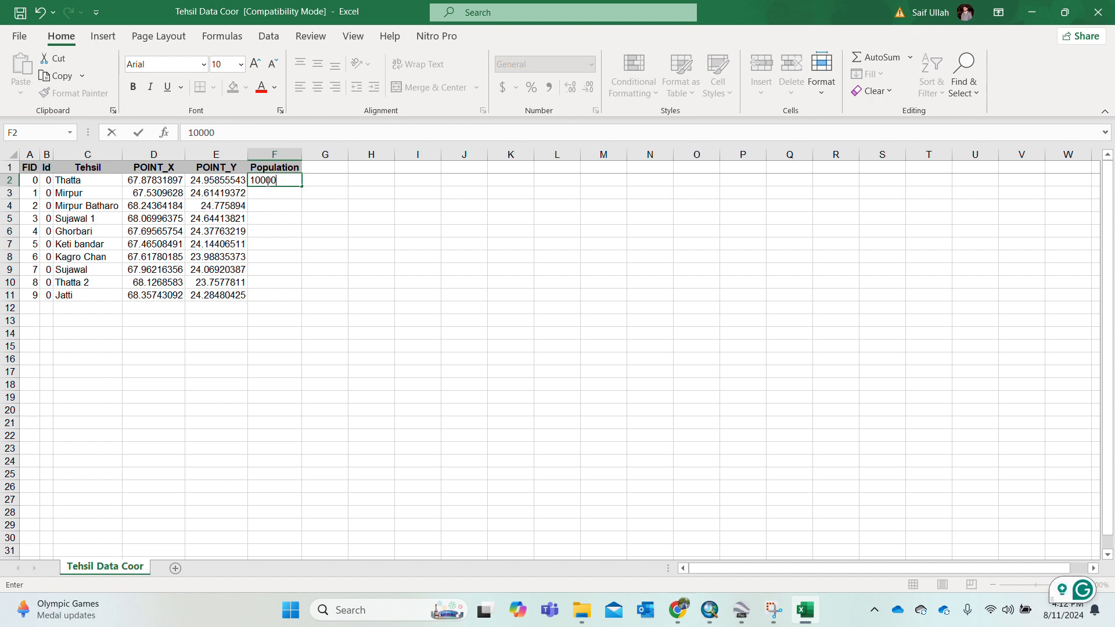
pyautogui.press('Return')
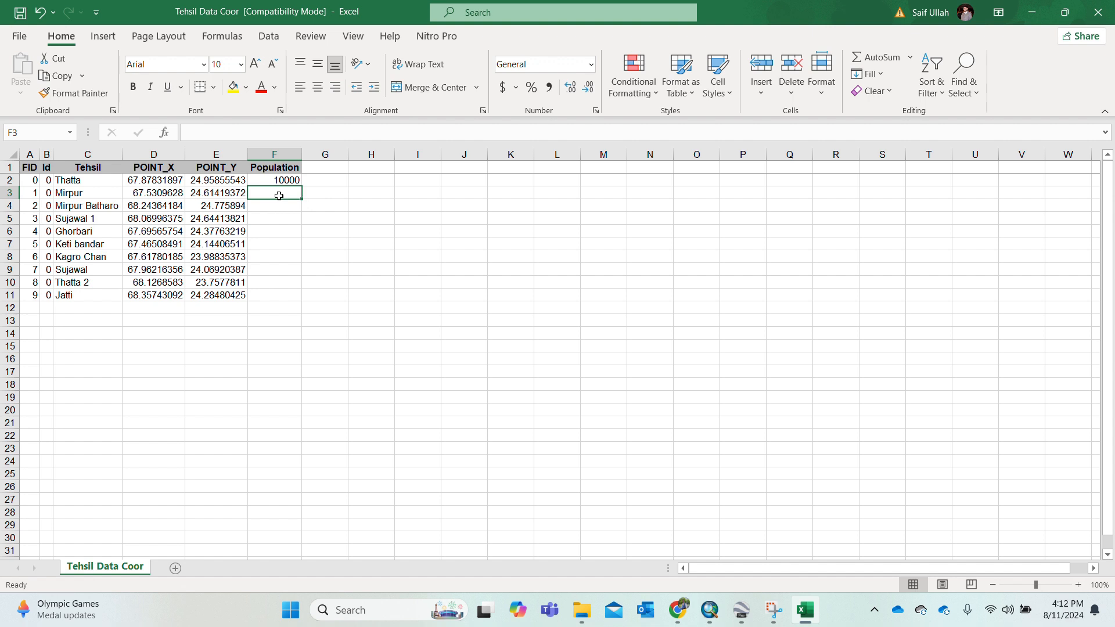
pyautogui.write('8000')
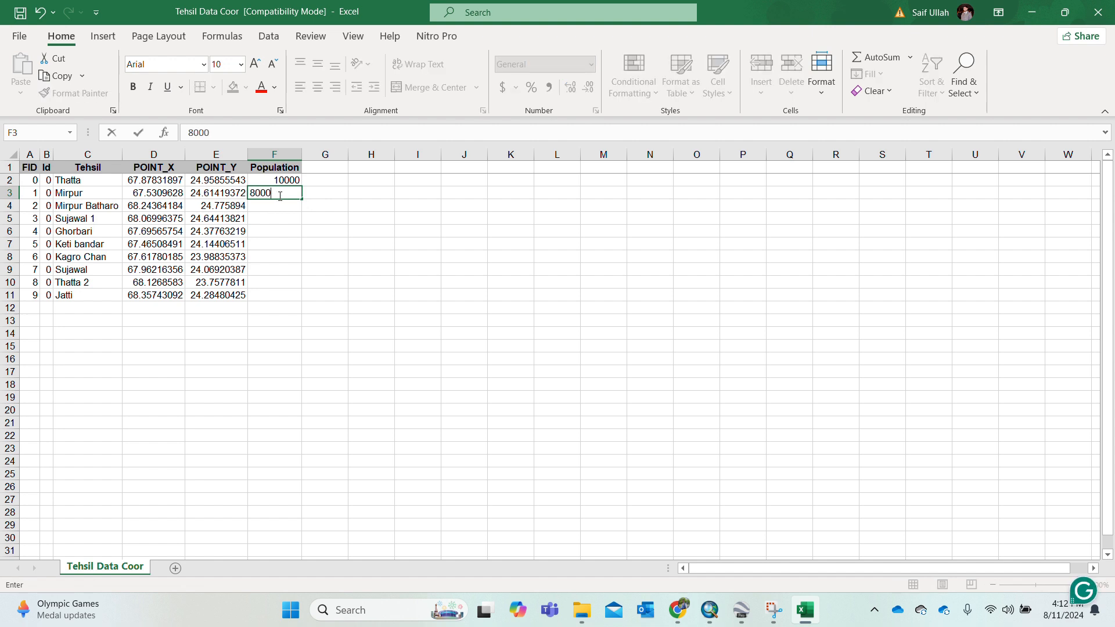
pyautogui.press('Return')
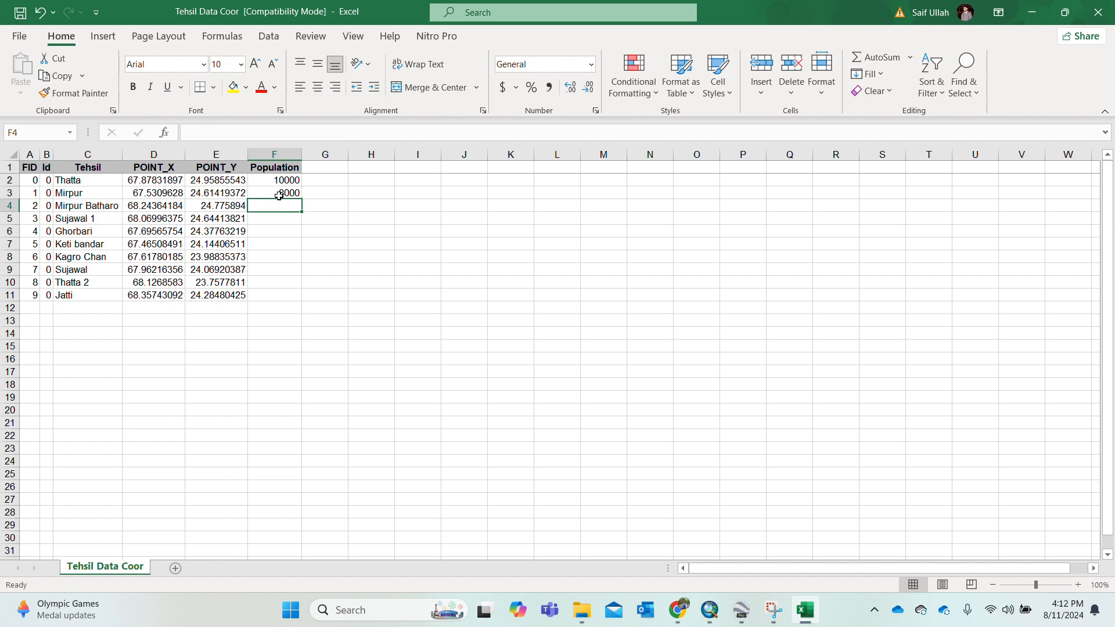
pyautogui.write('5000')
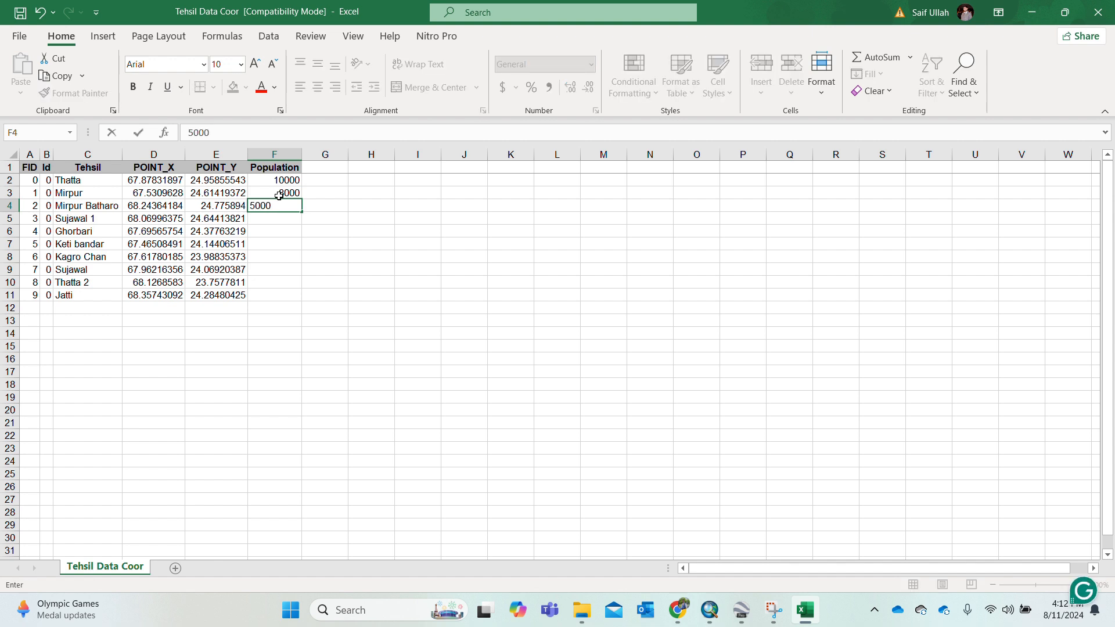
pyautogui.press('Return')
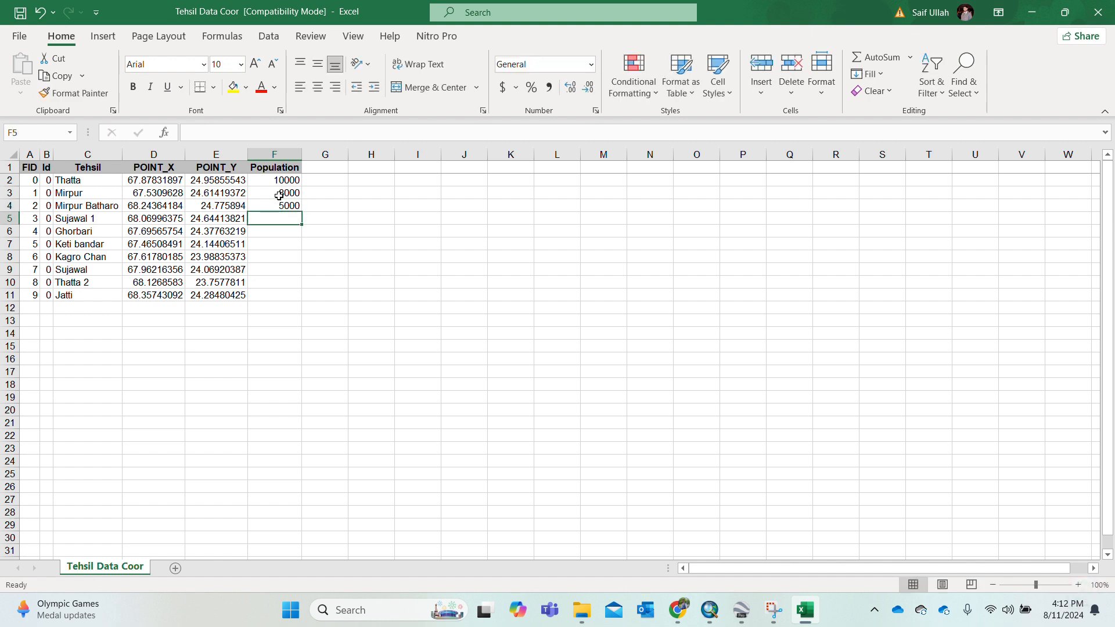
pyautogui.write('4500')
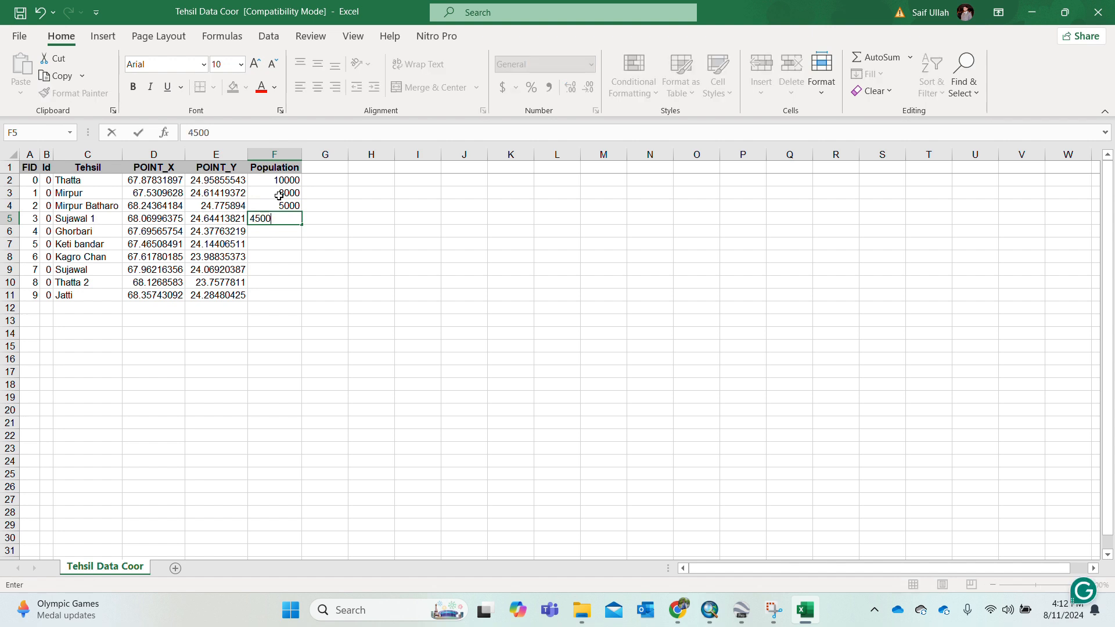
pyautogui.press('Return')
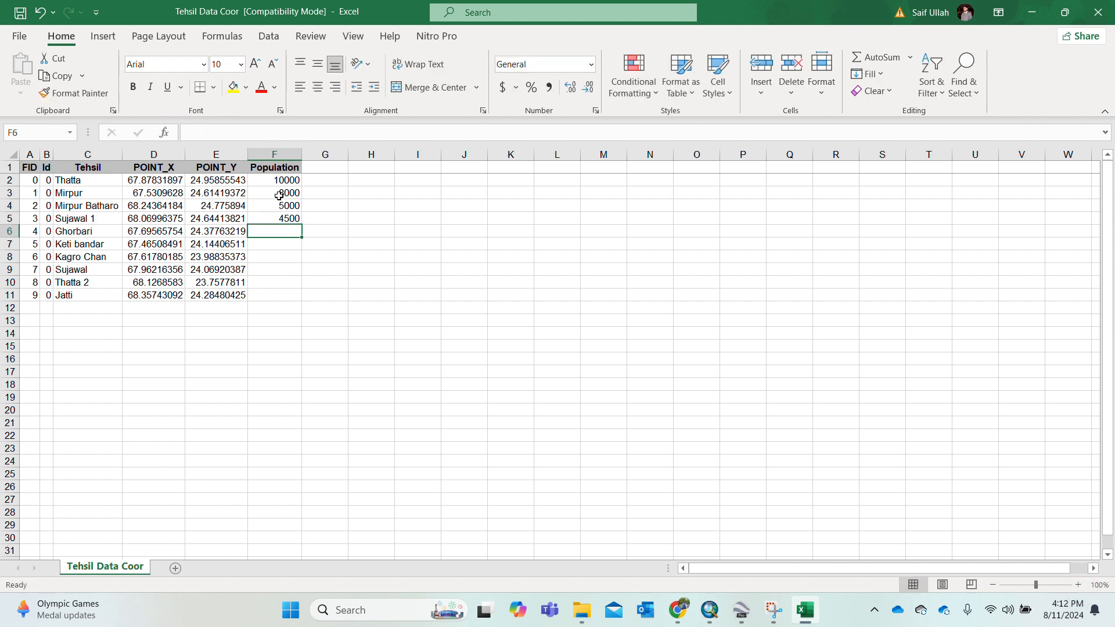
pyautogui.write('6000')
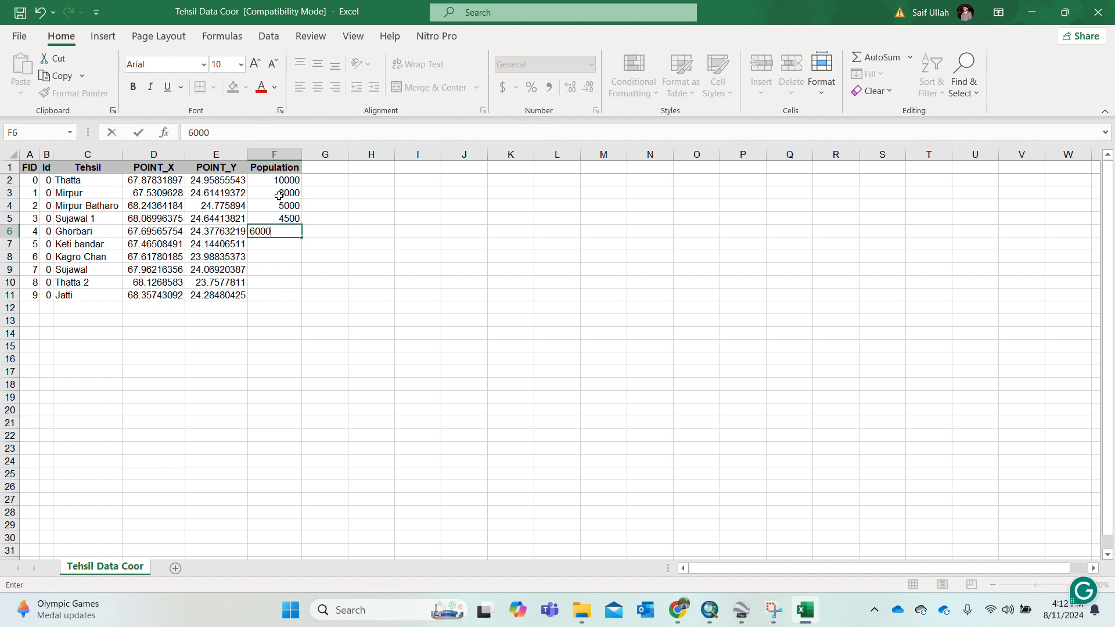
pyautogui.press('Return')
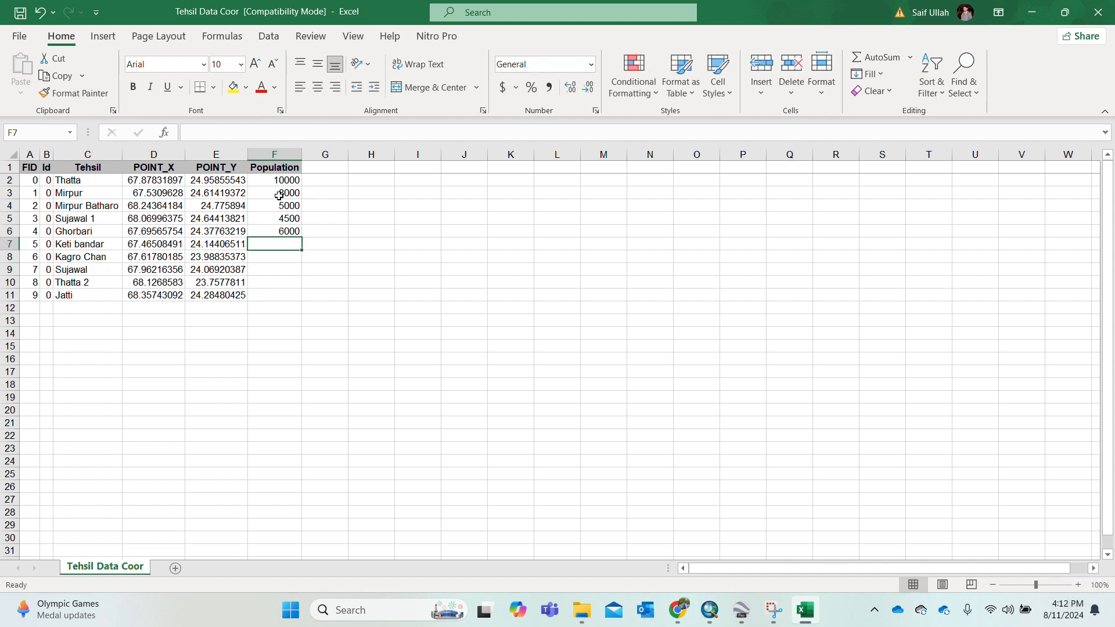
# - Fill the Population cells F7 to F11 with 4800, 3000, 3500, 5500 and 1500 for Keti bandar through Jatti
pyautogui.write('4')
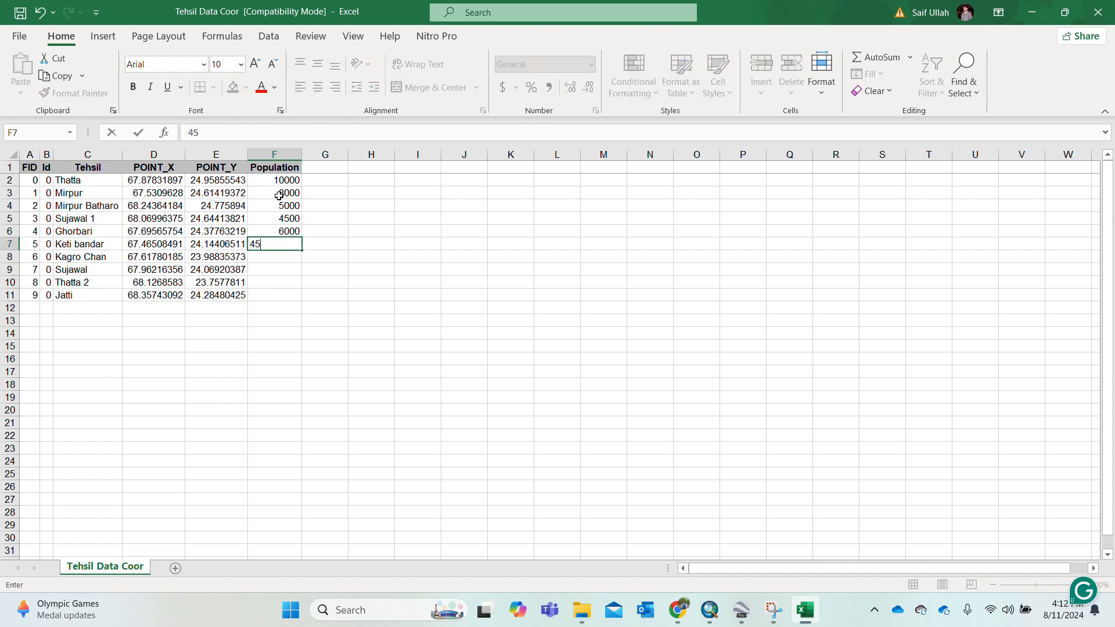
pyautogui.write('800')
pyautogui.press('Return')
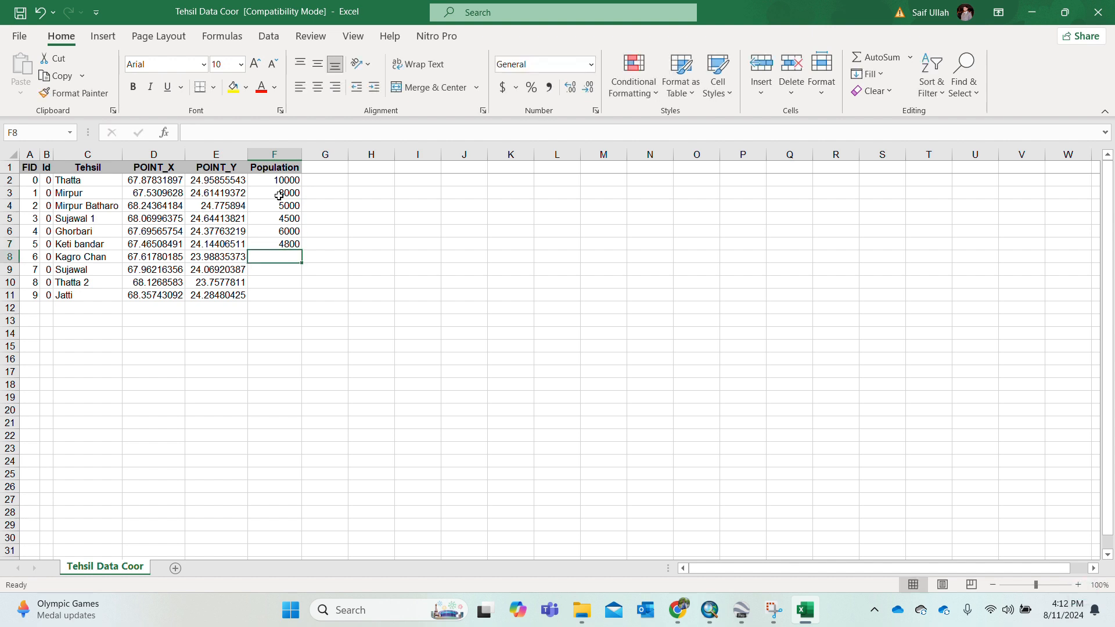
pyautogui.write('3000')
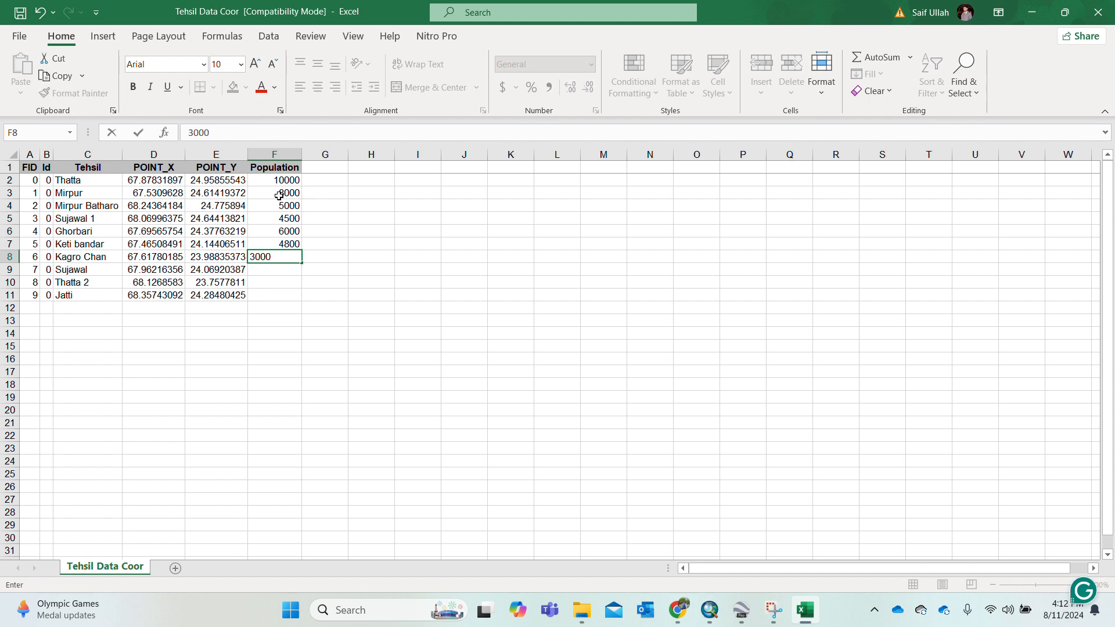
pyautogui.press('Return')
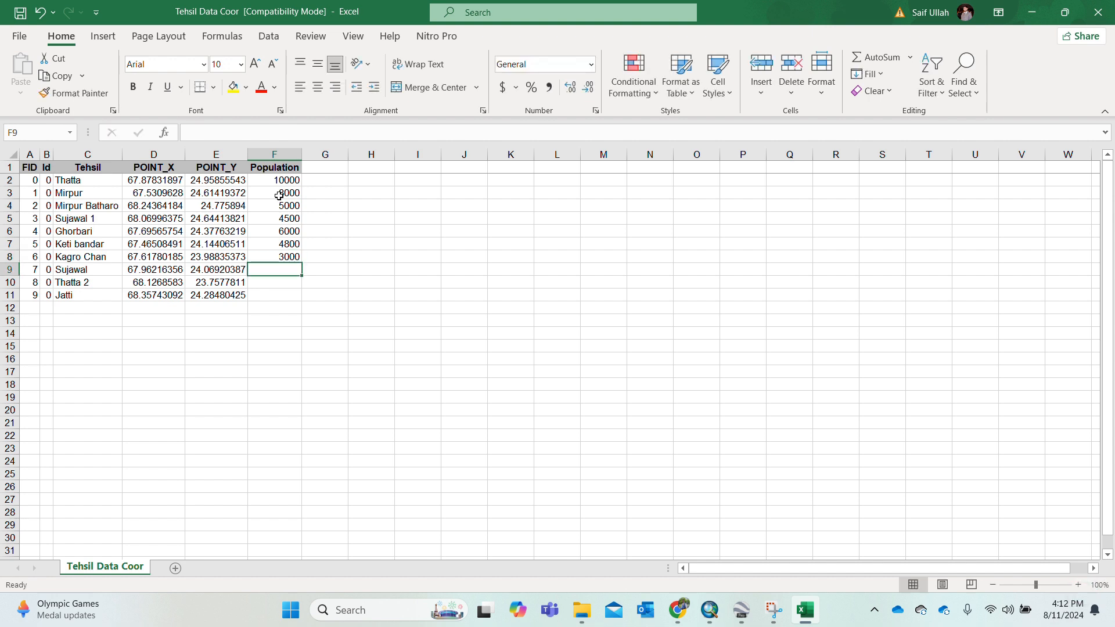
pyautogui.write('3500')
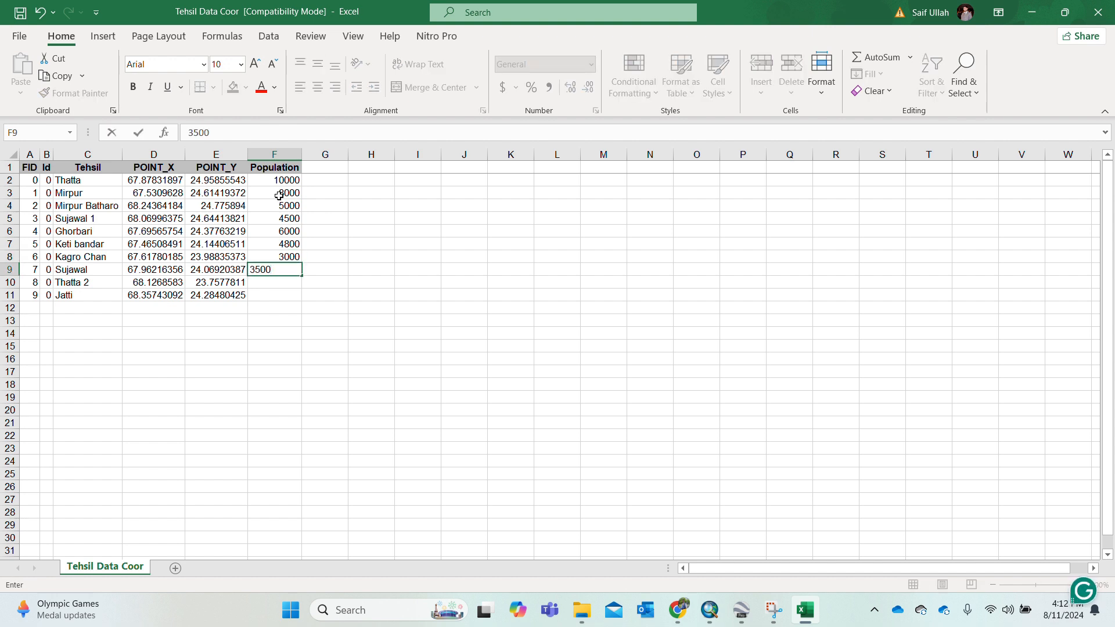
pyautogui.press('Return')
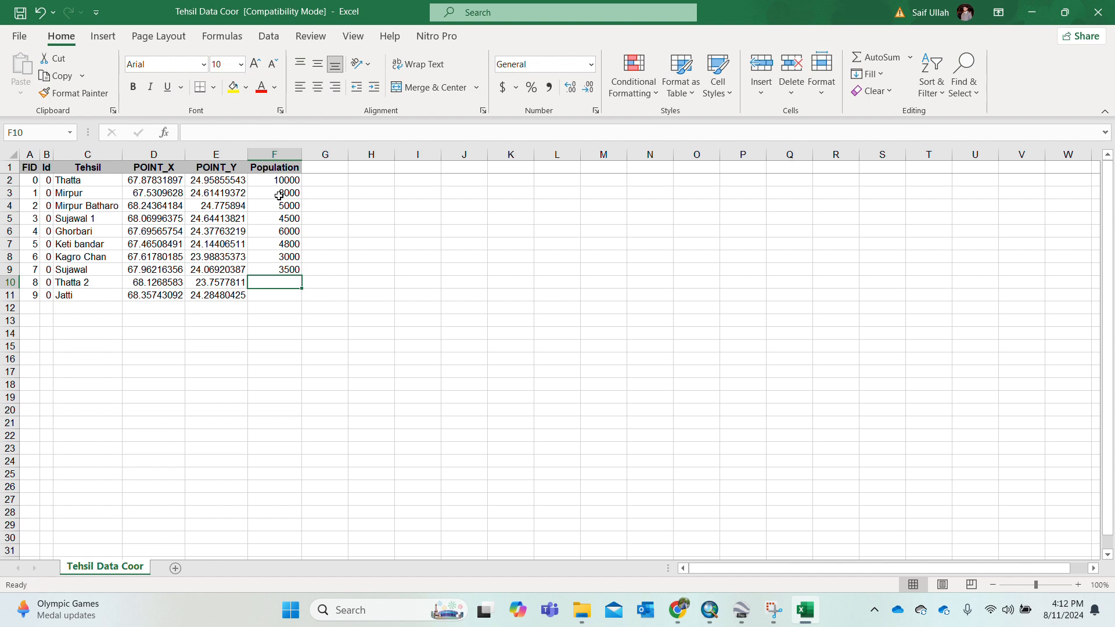
pyautogui.write('50')
pyautogui.press('BackSpace')
pyautogui.press('BackSpace')
pyautogui.press('BackSpace')
pyautogui.press('BackSpace')
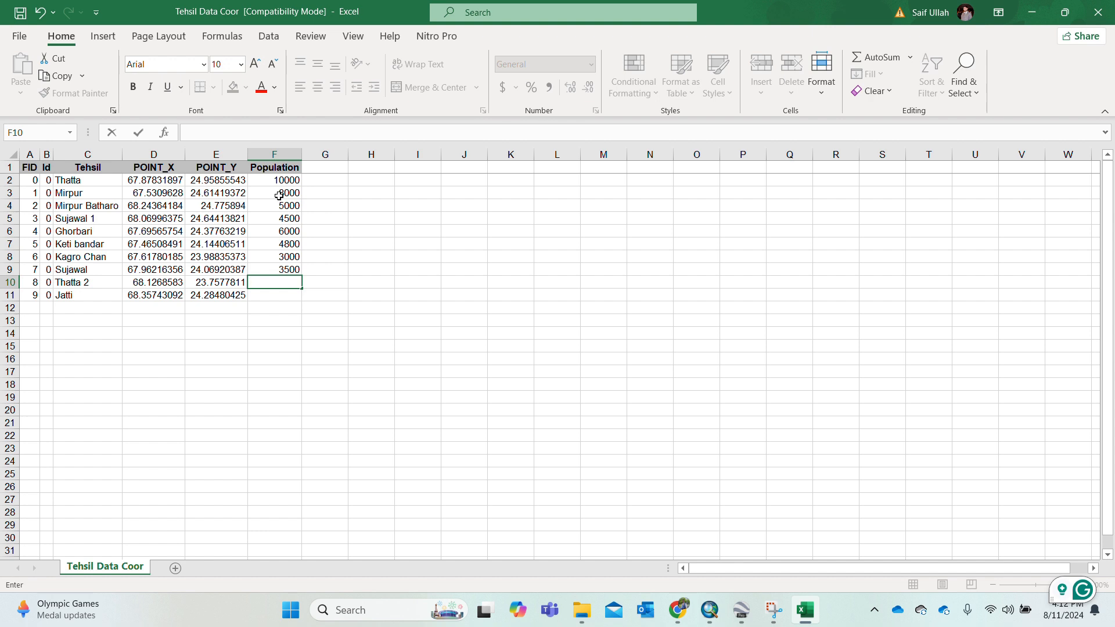
pyautogui.write('5500')
pyautogui.press('Return')
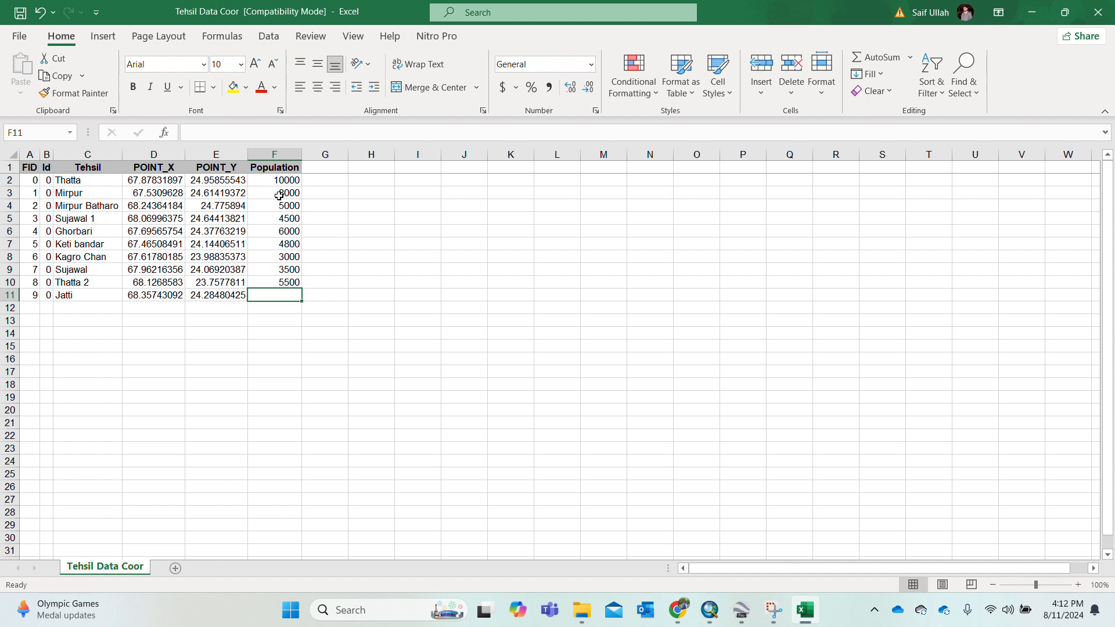
pyautogui.write('1500')
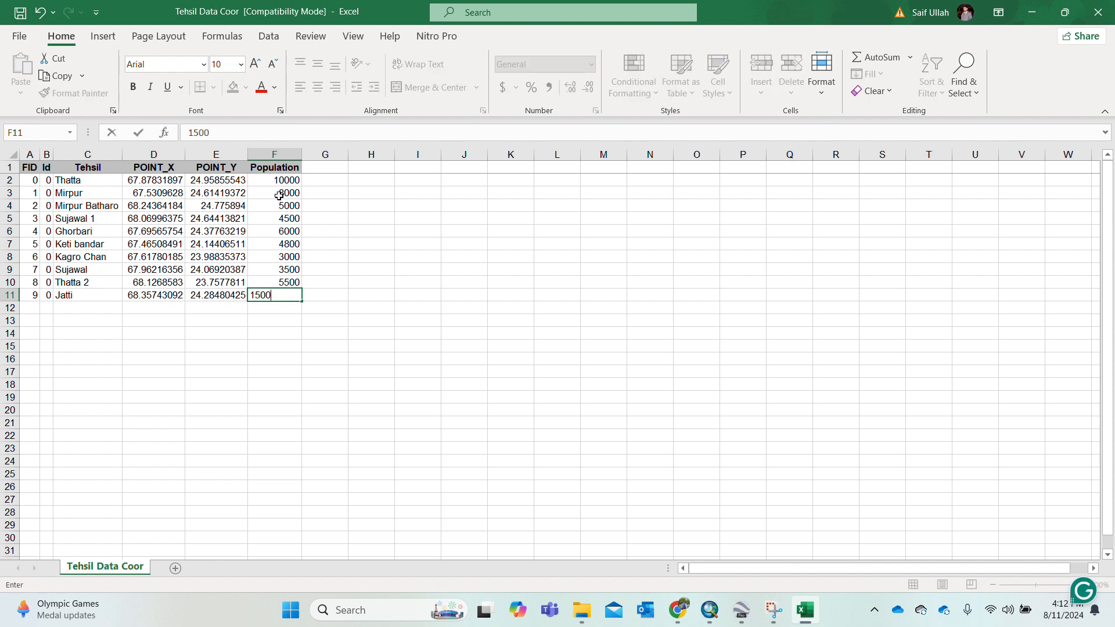
pyautogui.click(390, 394)
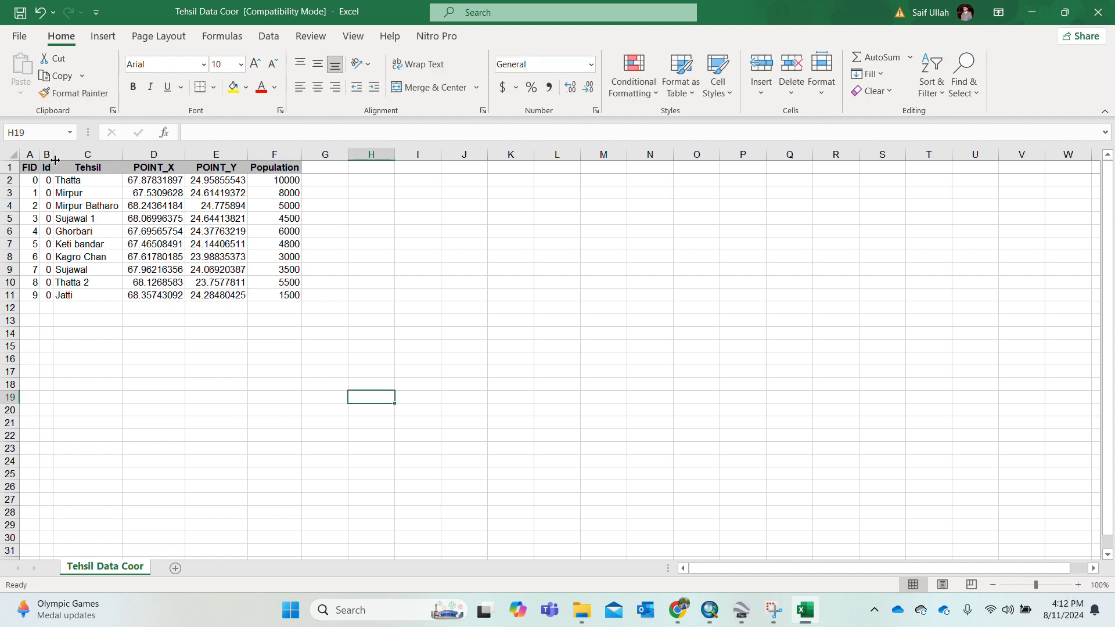
# - Save the workbook as Tehsil Data Coor in CSV (Comma delimited) format in the ArcGIS Course Beginner to Expert Level folder
pyautogui.click(21, 39)
pyautogui.click(53, 231)
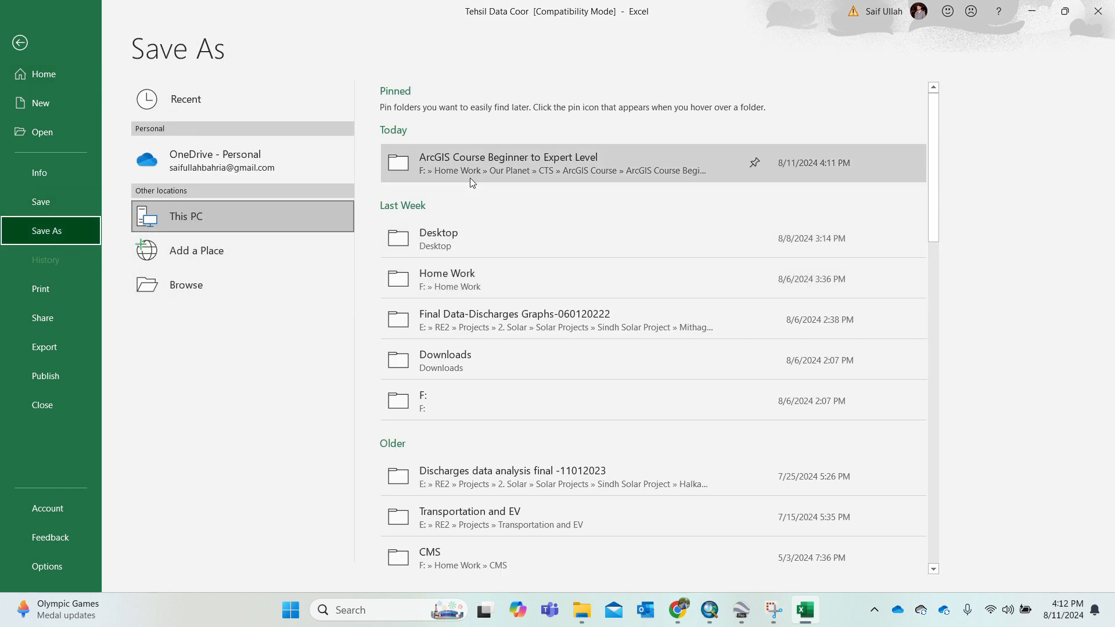
pyautogui.click(469, 177)
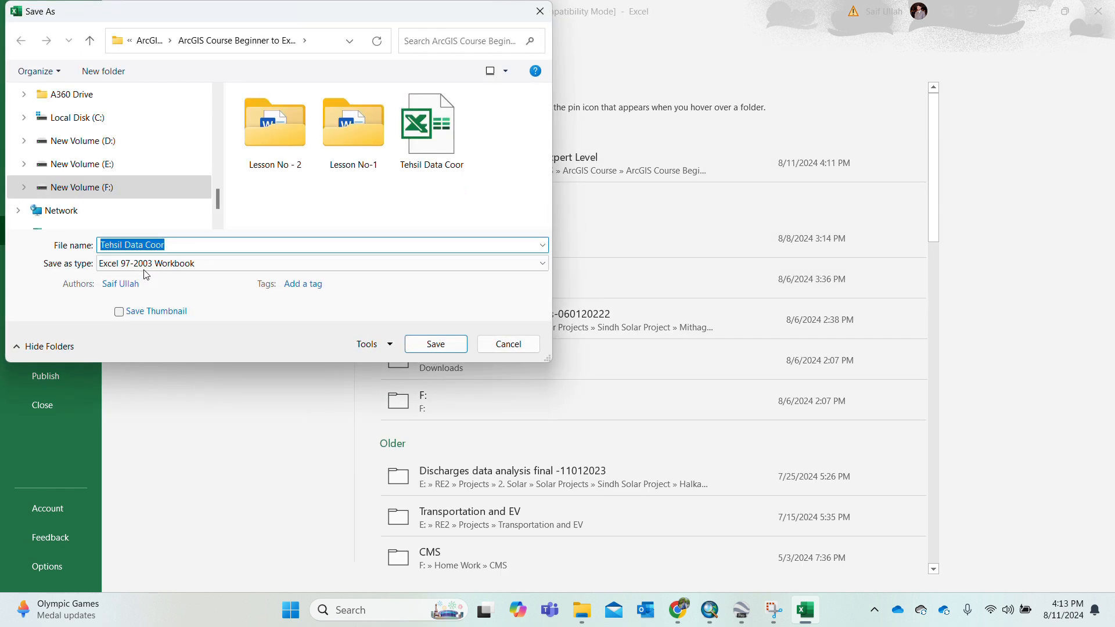
pyautogui.click(148, 265)
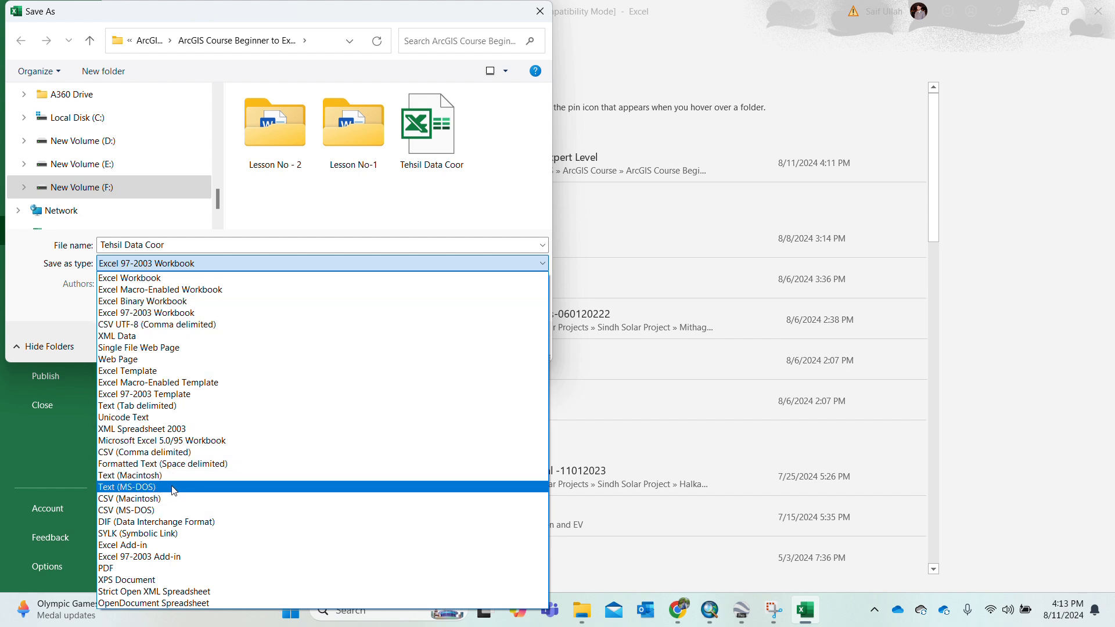
pyautogui.click(172, 453)
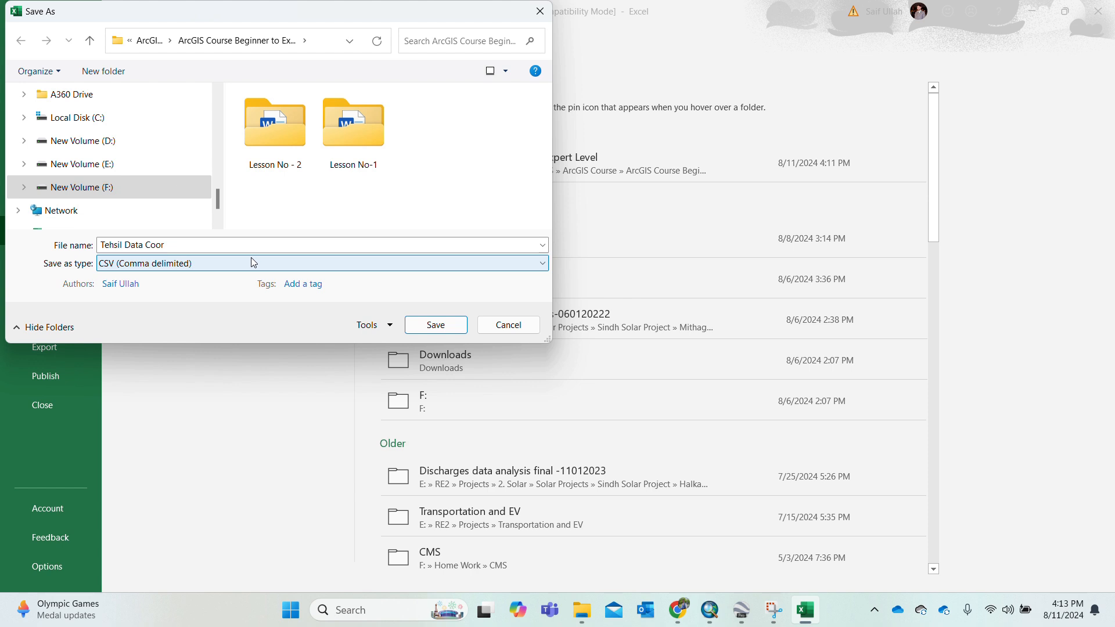
pyautogui.click(436, 325)
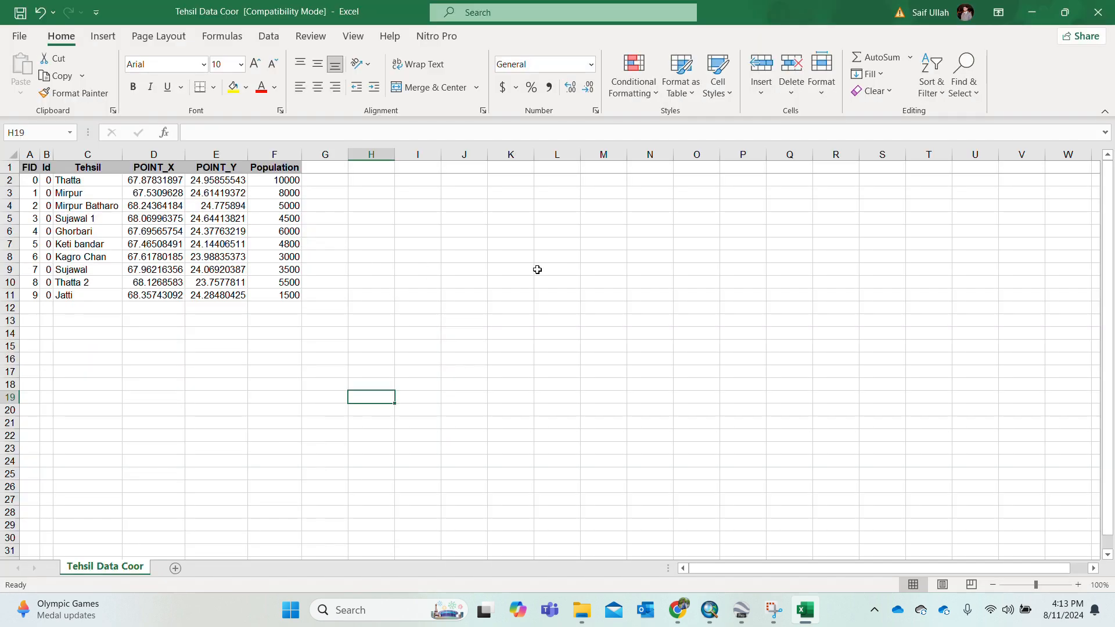
# - Close the workbook, switch to the Lesson 4 map in ArcMap and show its table of contents
pyautogui.click(1103, 18)
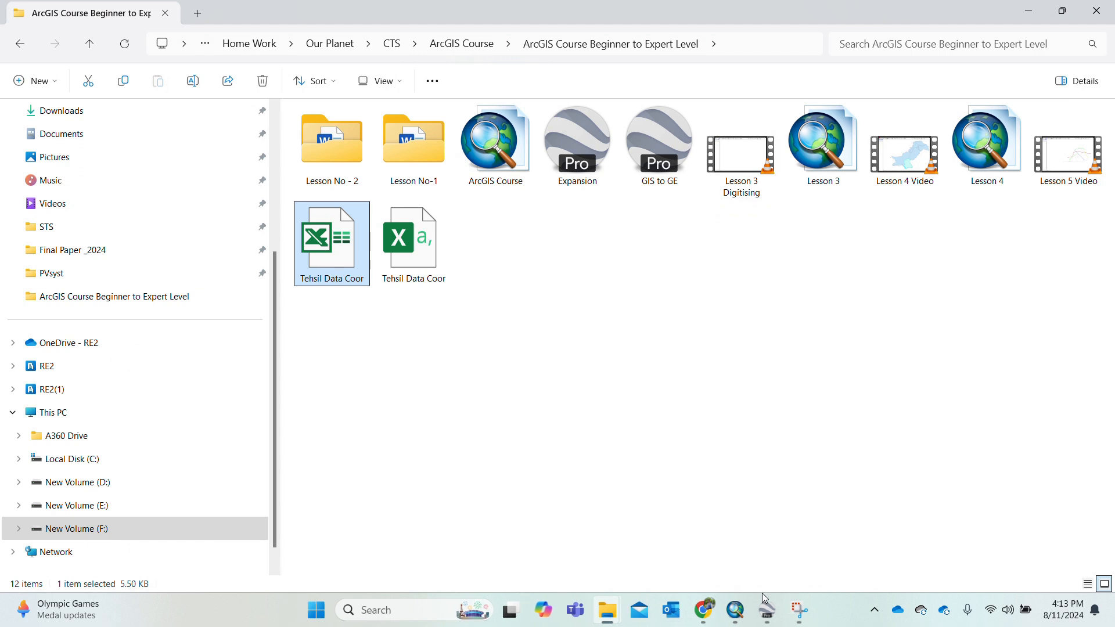
pyautogui.click(735, 610)
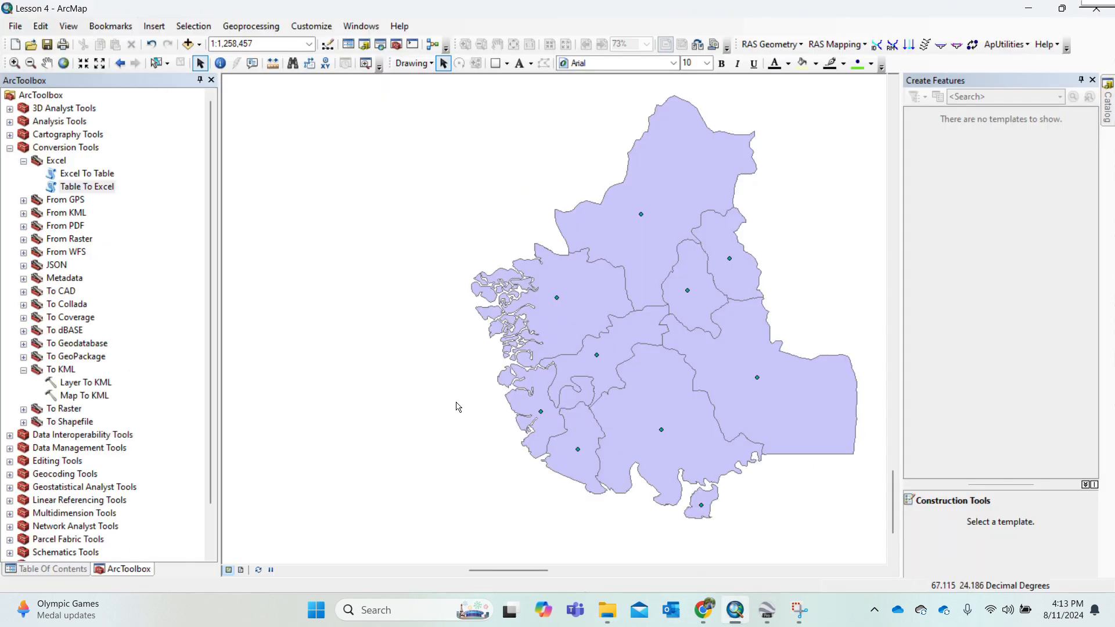
pyautogui.click(45, 568)
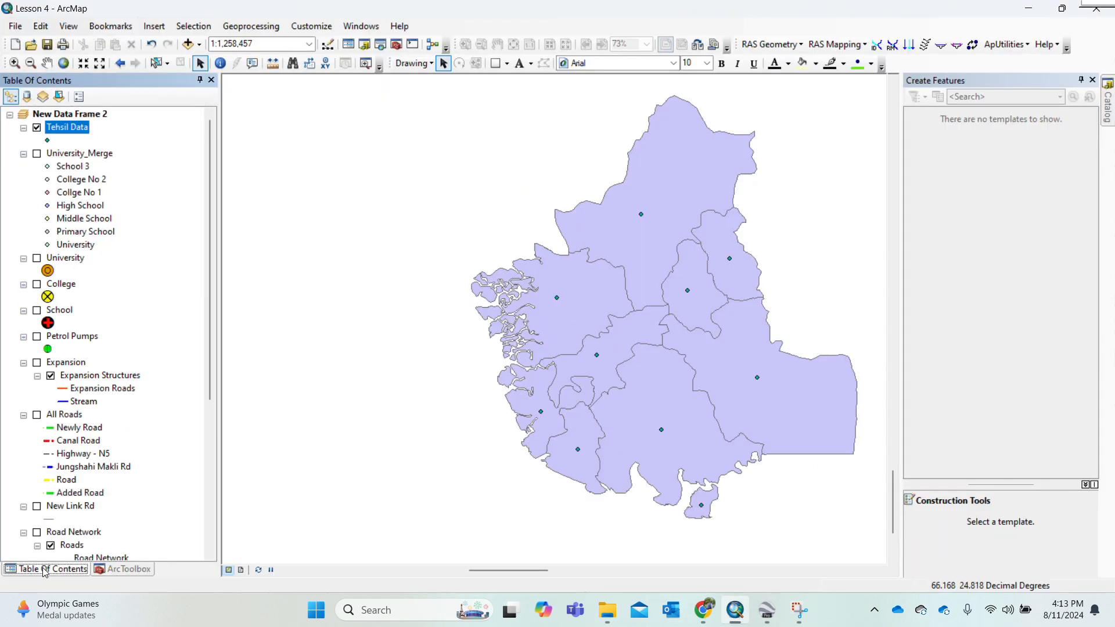
# - Start Add XY Data and browse on drive F to the ArcGIS Course Beginner to Expert Level folder for the input table
pyautogui.click(14, 27)
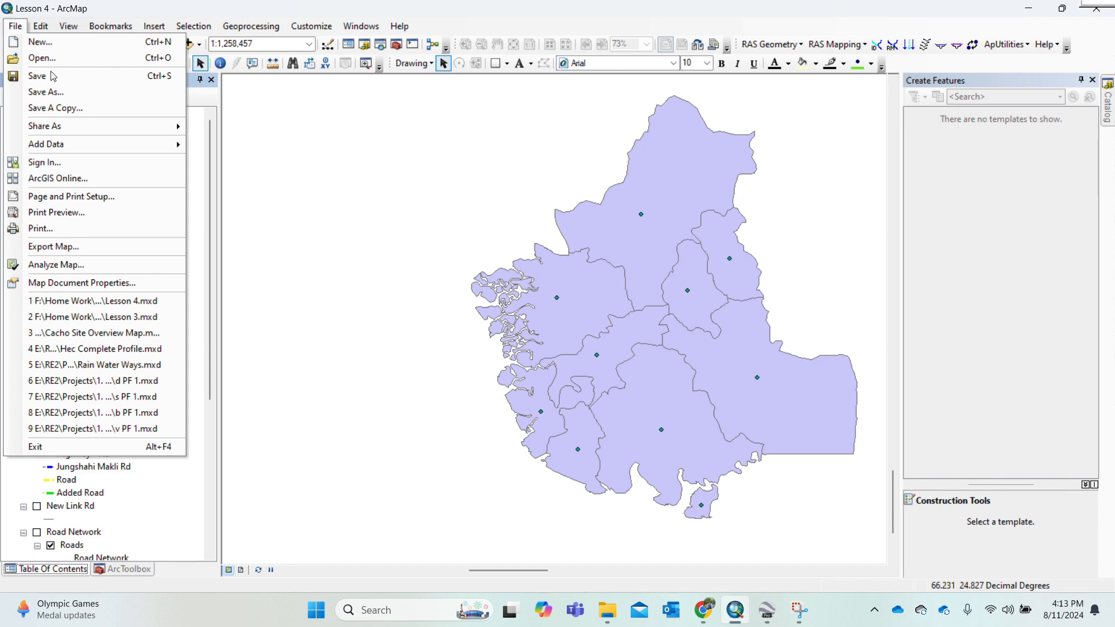
pyautogui.moveTo(112, 150)
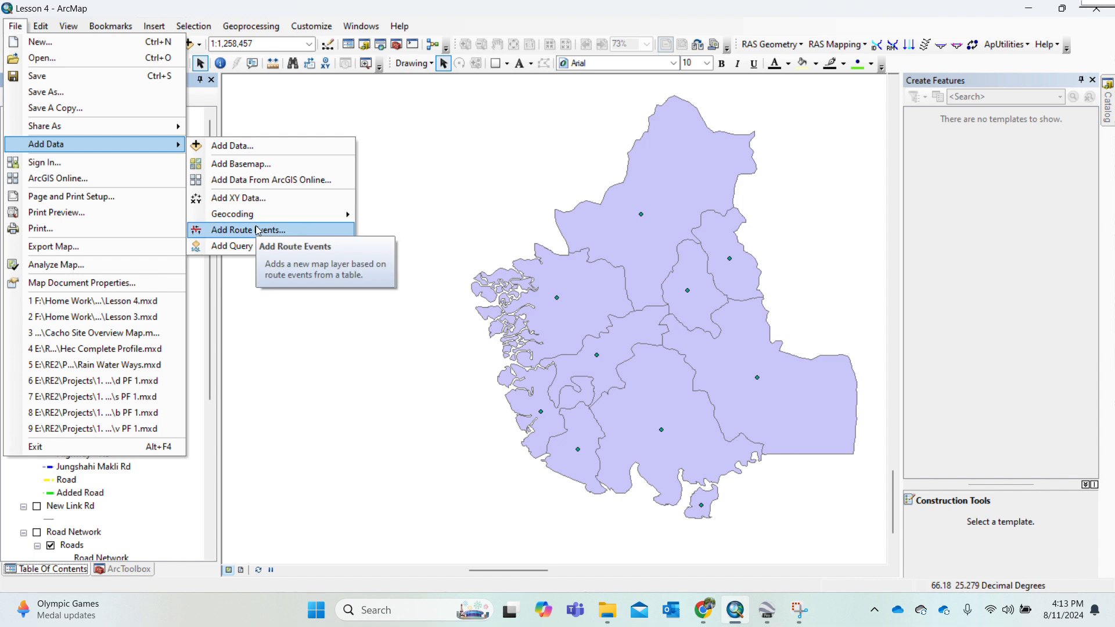
pyautogui.click(250, 198)
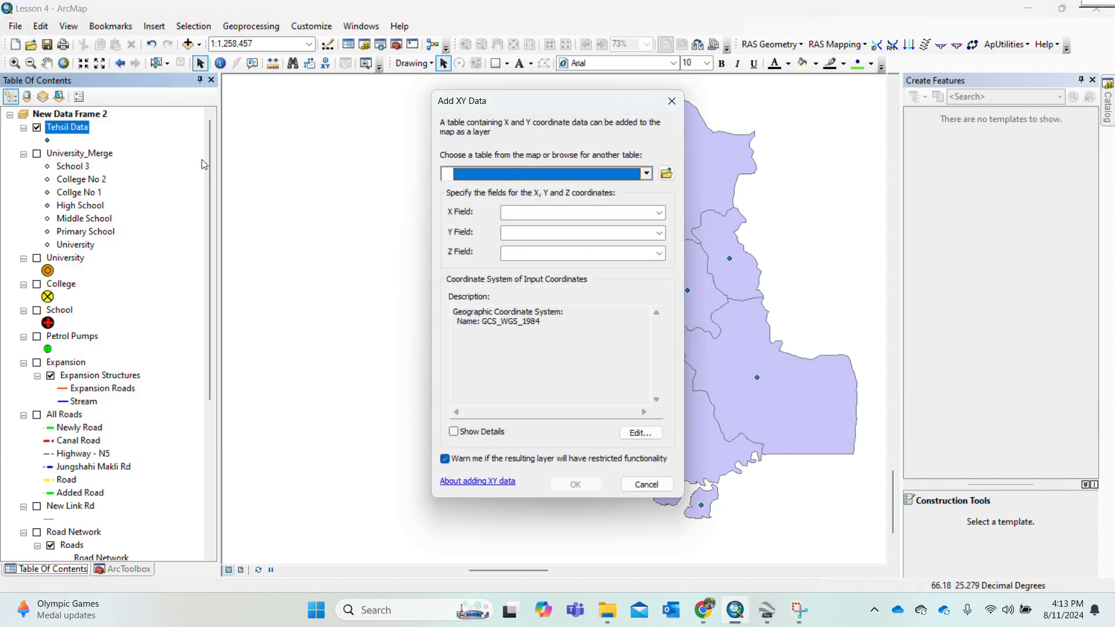
pyautogui.click(666, 173)
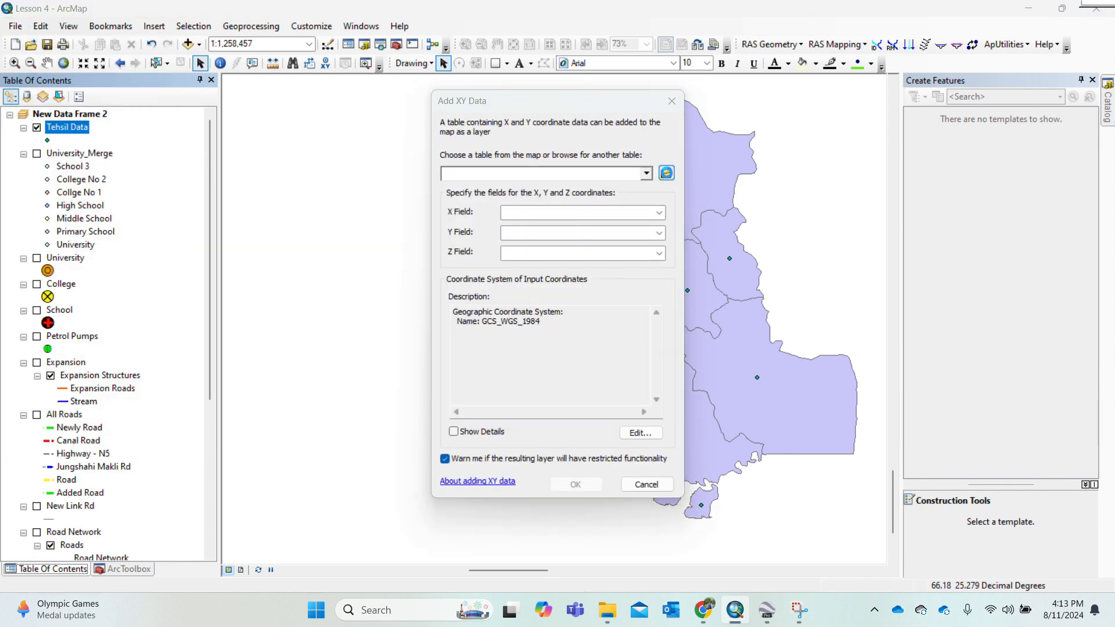
pyautogui.click(534, 214)
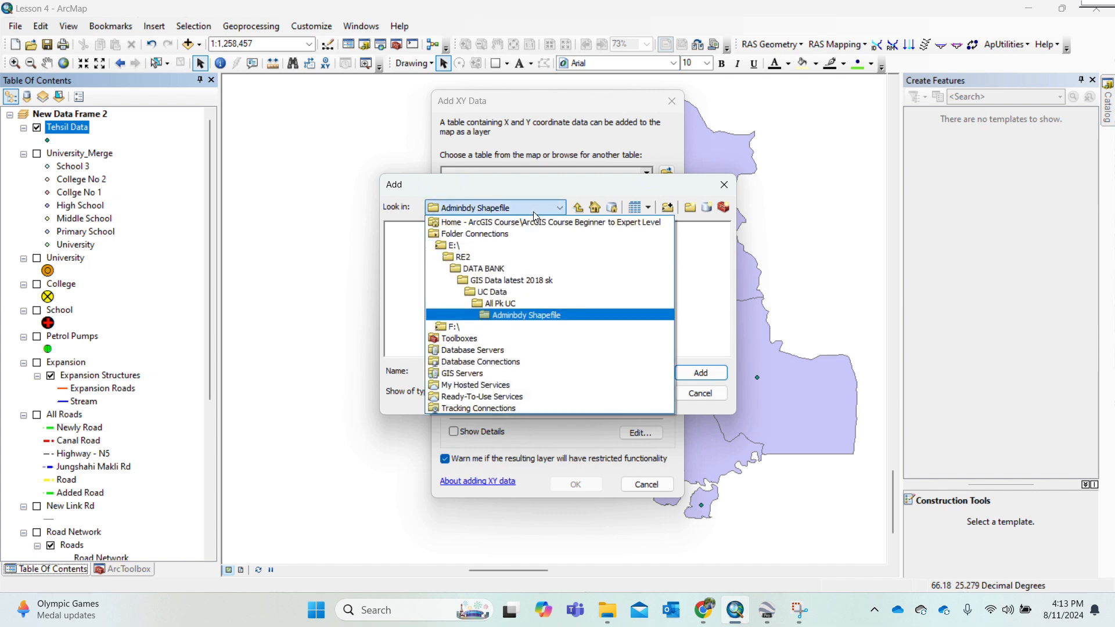
pyautogui.click(461, 326)
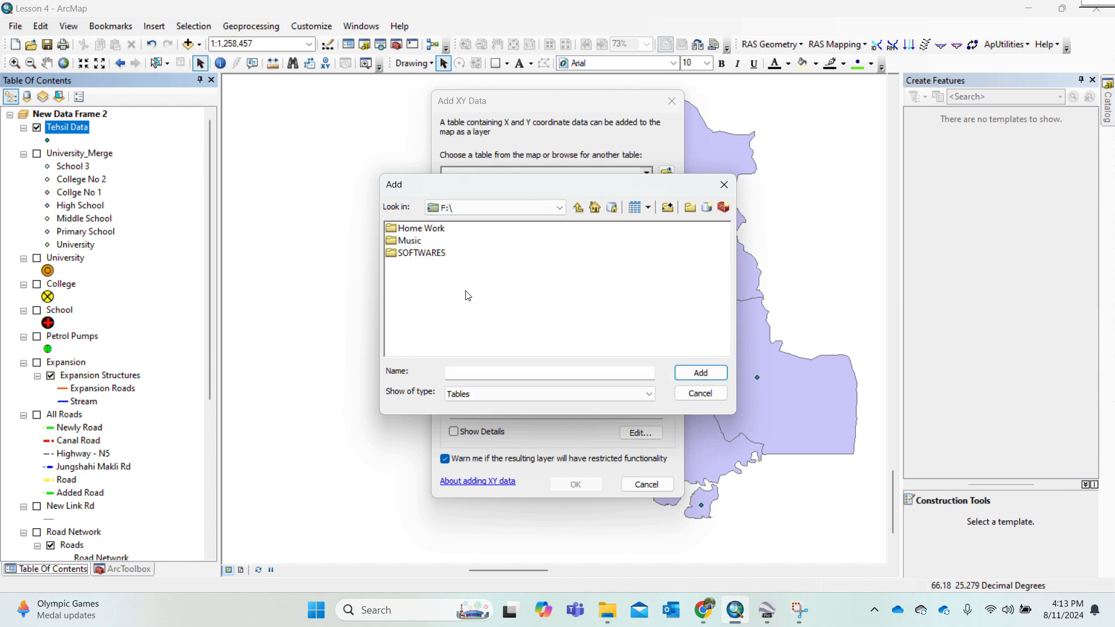
pyautogui.doubleClick(417, 228)
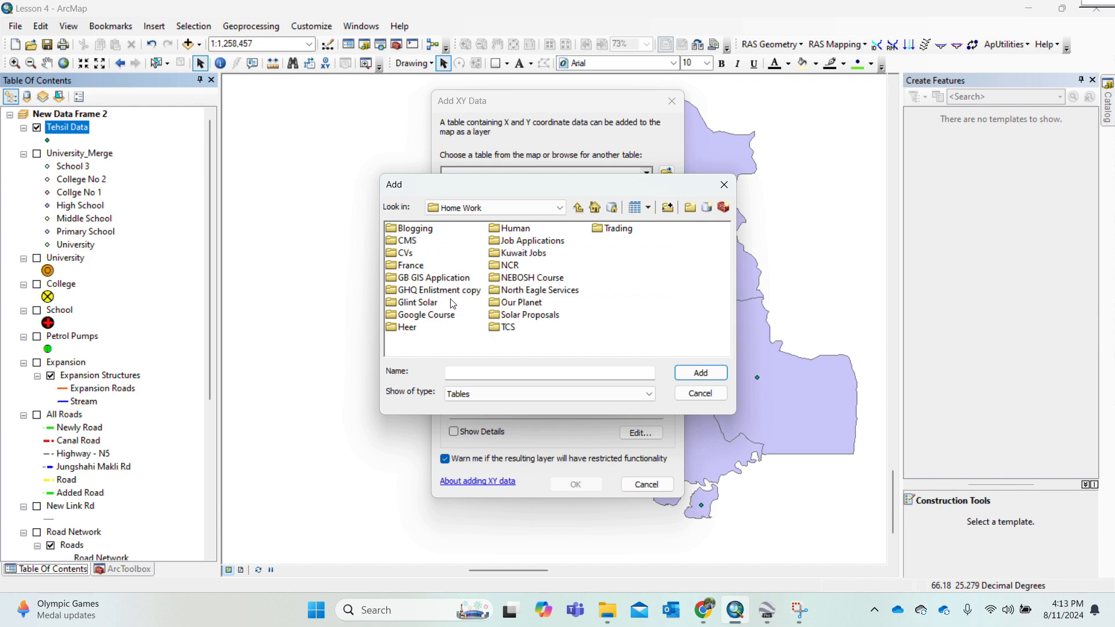
pyautogui.doubleClick(513, 306)
pyautogui.doubleClick(402, 230)
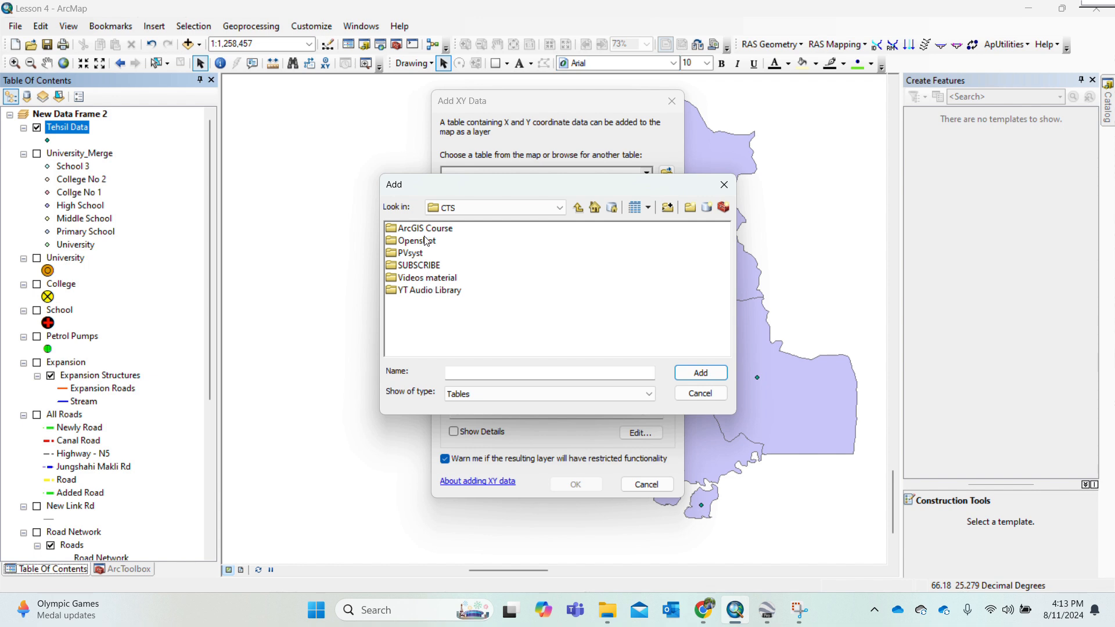
pyautogui.doubleClick(427, 230)
pyautogui.doubleClick(435, 229)
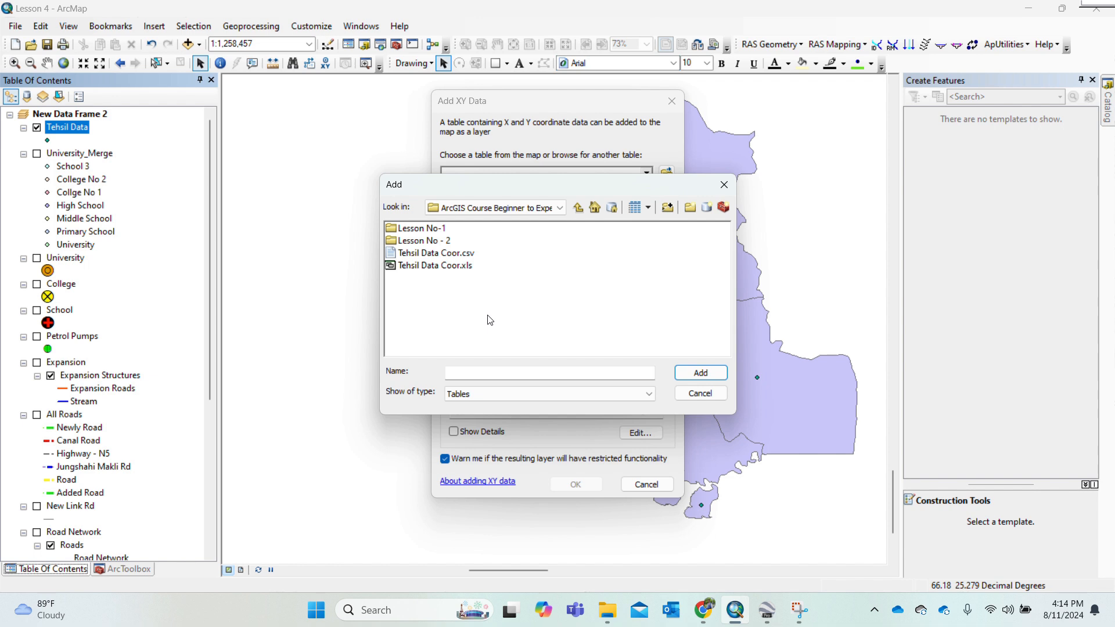
# - Choose the 'Tehsil Data Coor$' sheet from Tehsil Data Coor.xls as the XY data table
pyautogui.click(485, 29)
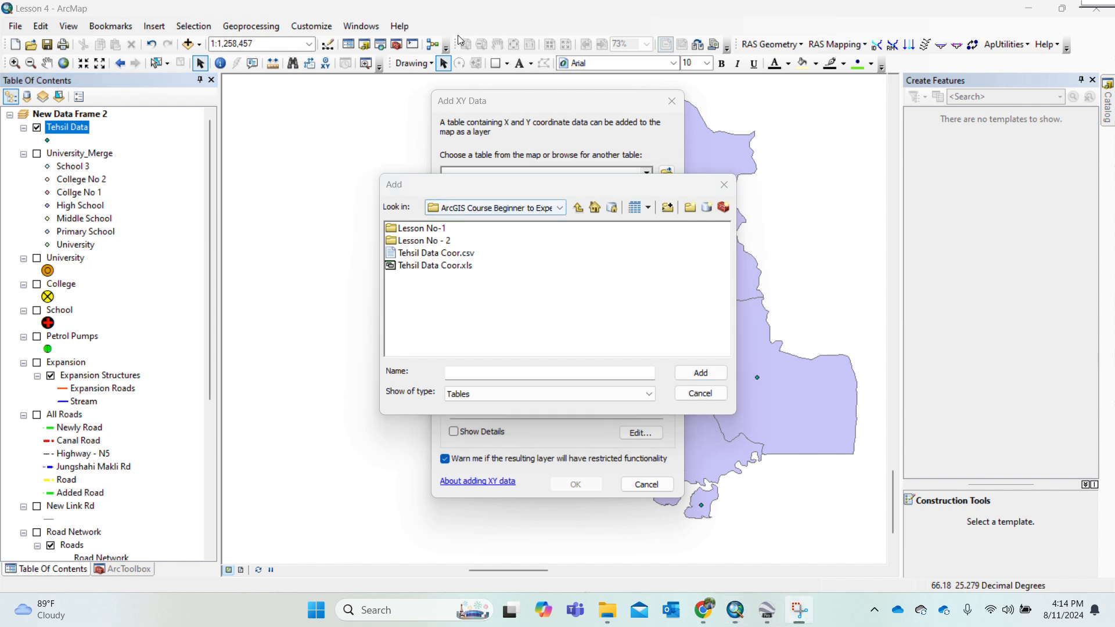
pyautogui.doubleClick(444, 269)
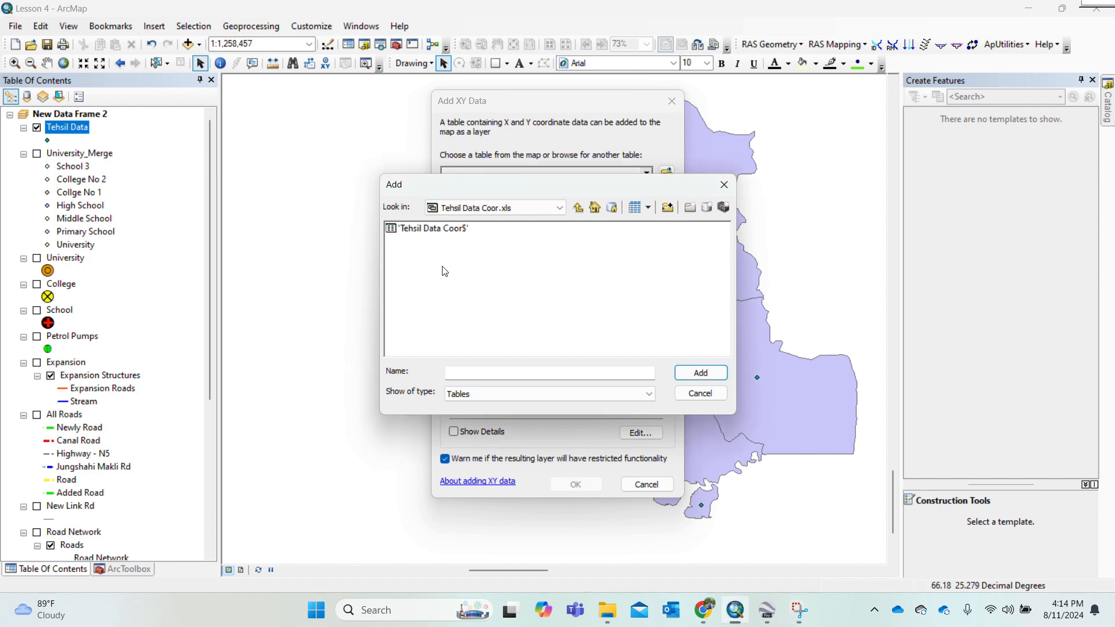
pyautogui.click(455, 232)
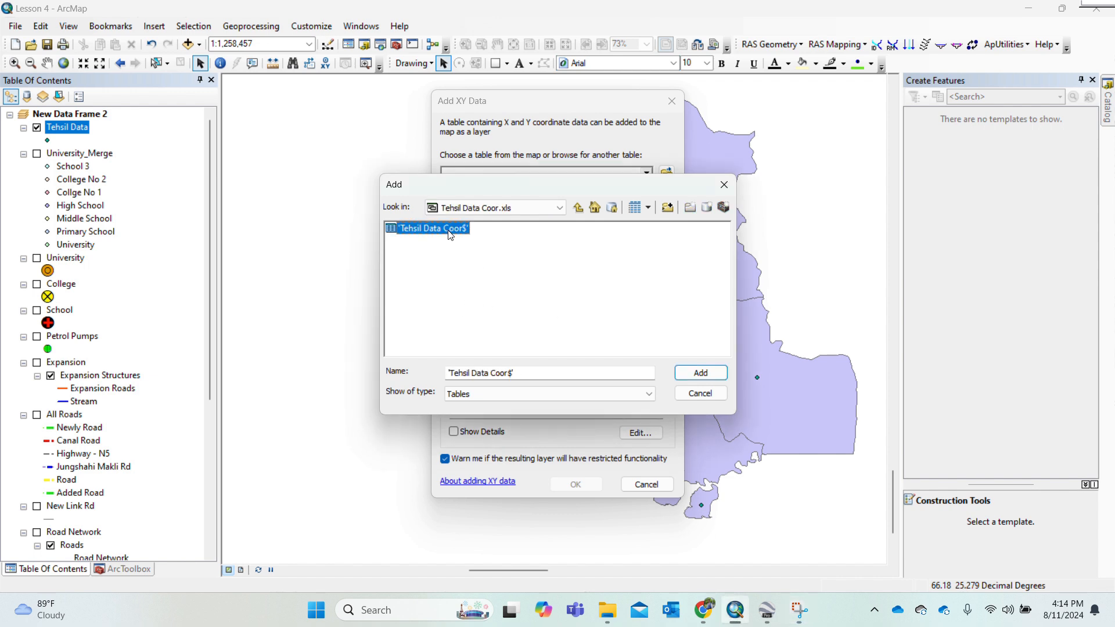
pyautogui.click(685, 378)
# - Set the X field to POINT_X and the Y field to POINT_Y, leave Z as None, and add the XY layer to the map
pyautogui.click(648, 215)
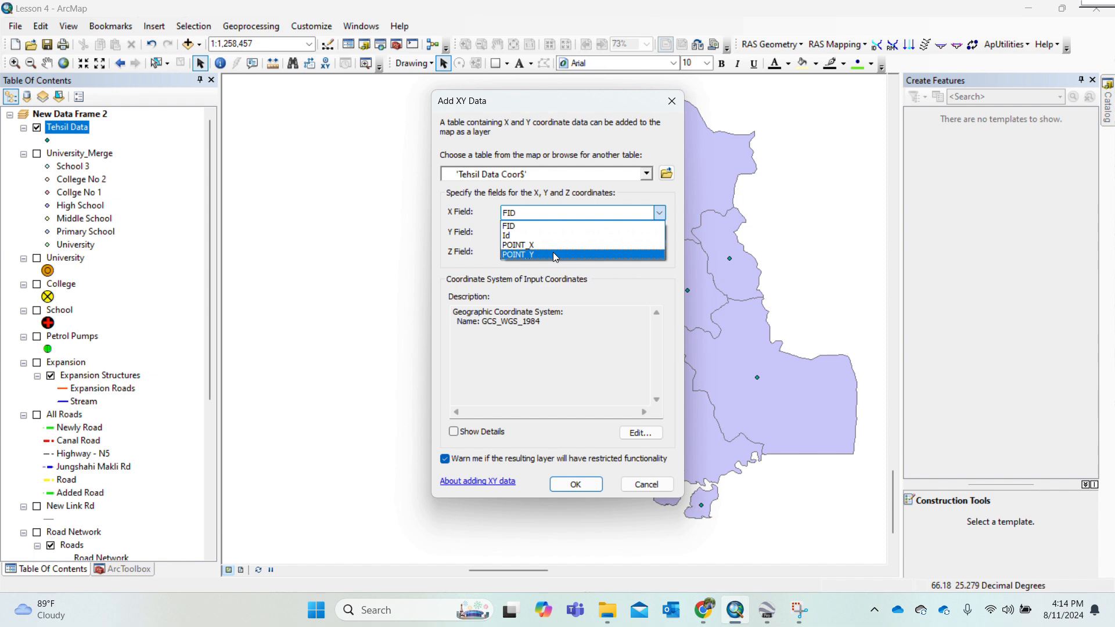
pyautogui.click(554, 245)
pyautogui.click(650, 234)
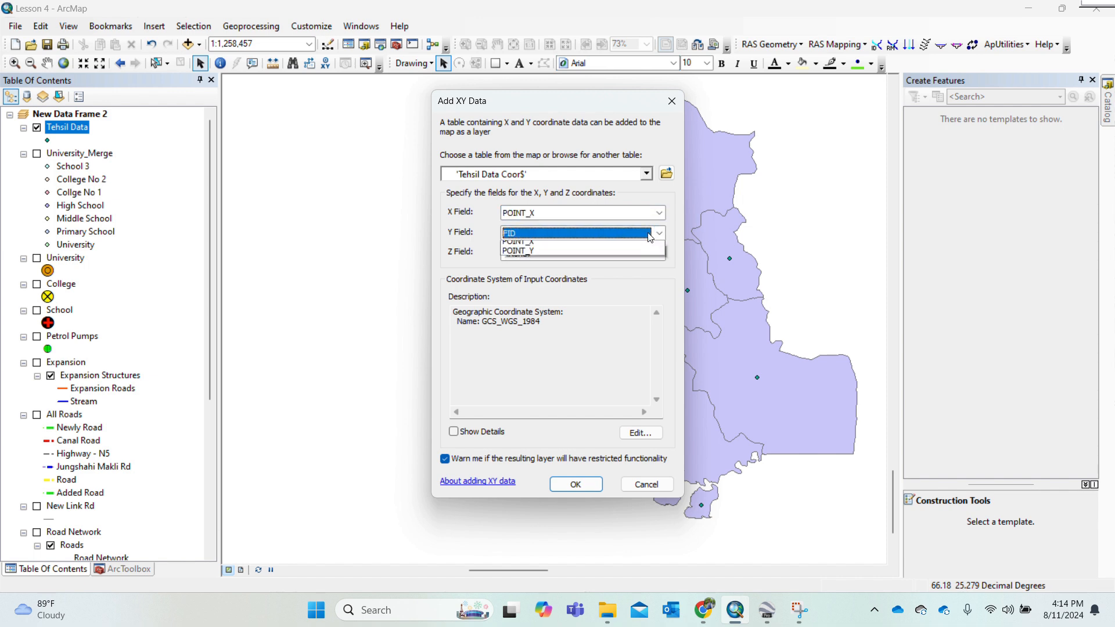
pyautogui.click(556, 274)
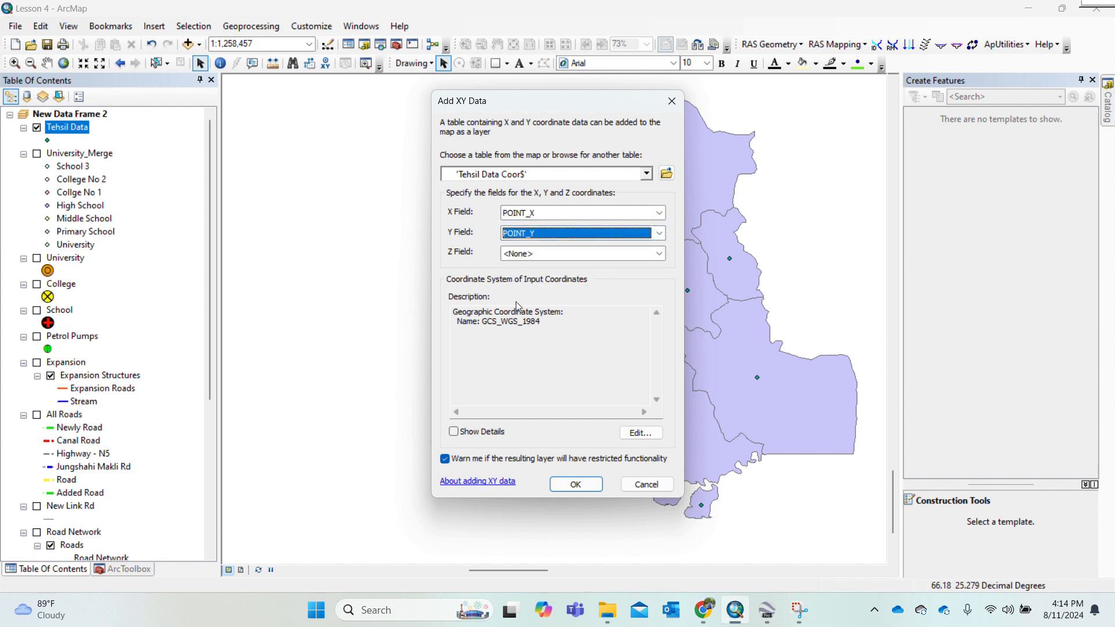
pyautogui.click(535, 256)
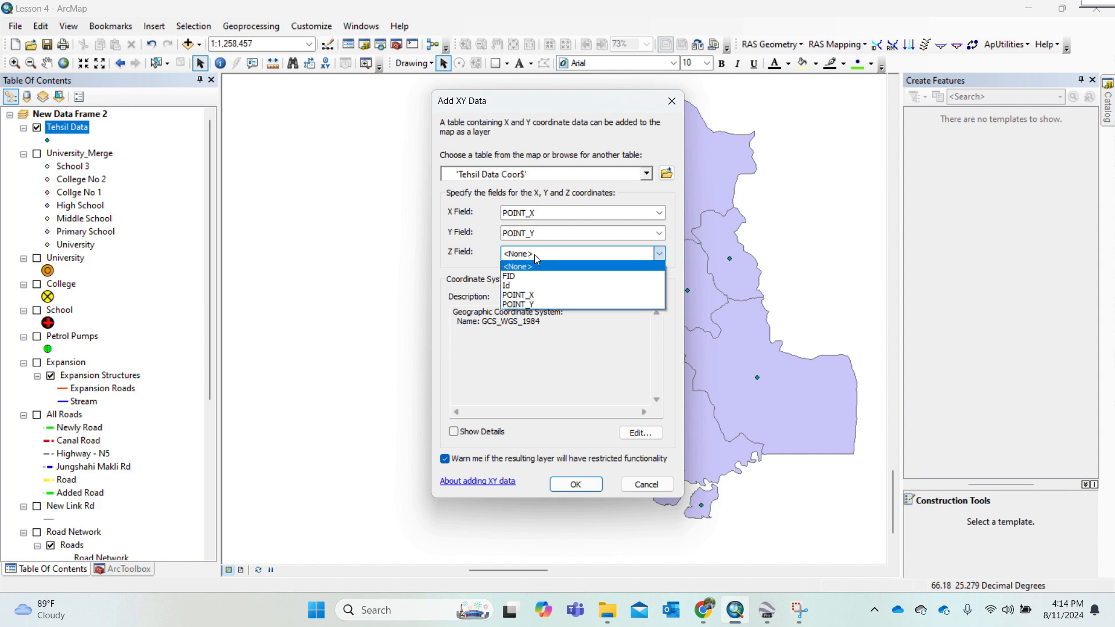
pyautogui.click(534, 254)
pyautogui.click(575, 484)
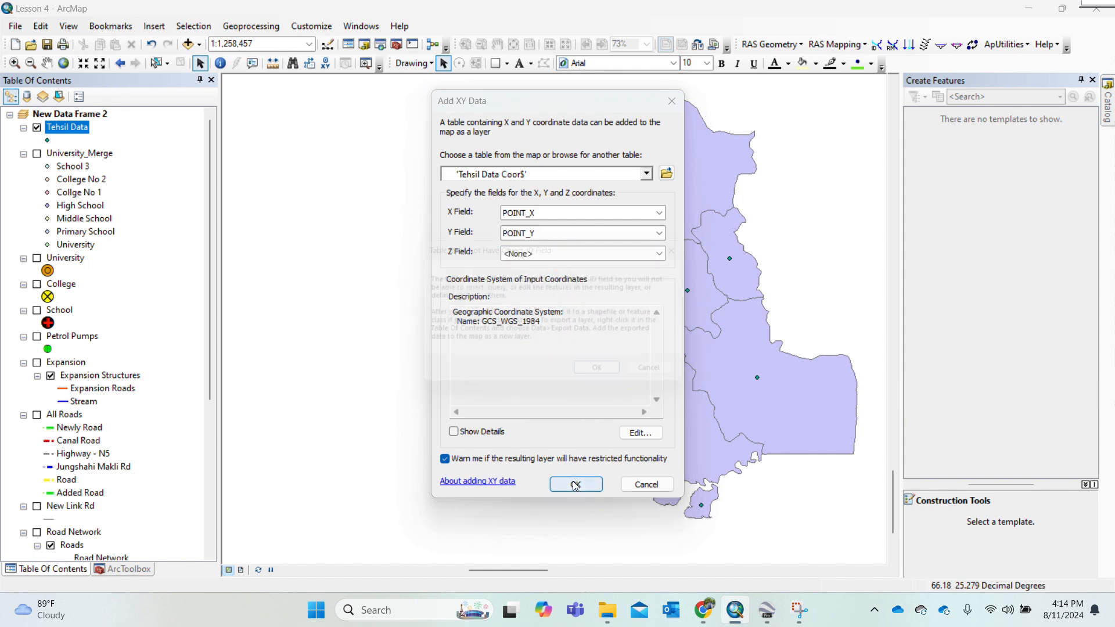
pyautogui.click(623, 378)
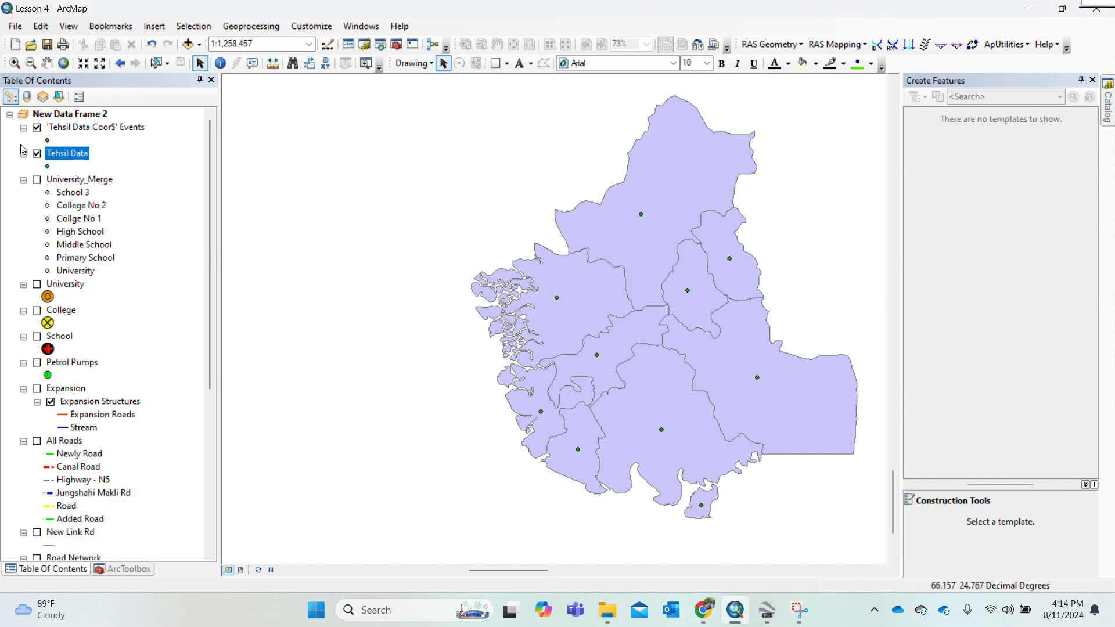
# - Hide the original Tehsil Data layer and select the 'Tehsil Data Coor$' Events layer
pyautogui.click(37, 154)
pyautogui.click(37, 129)
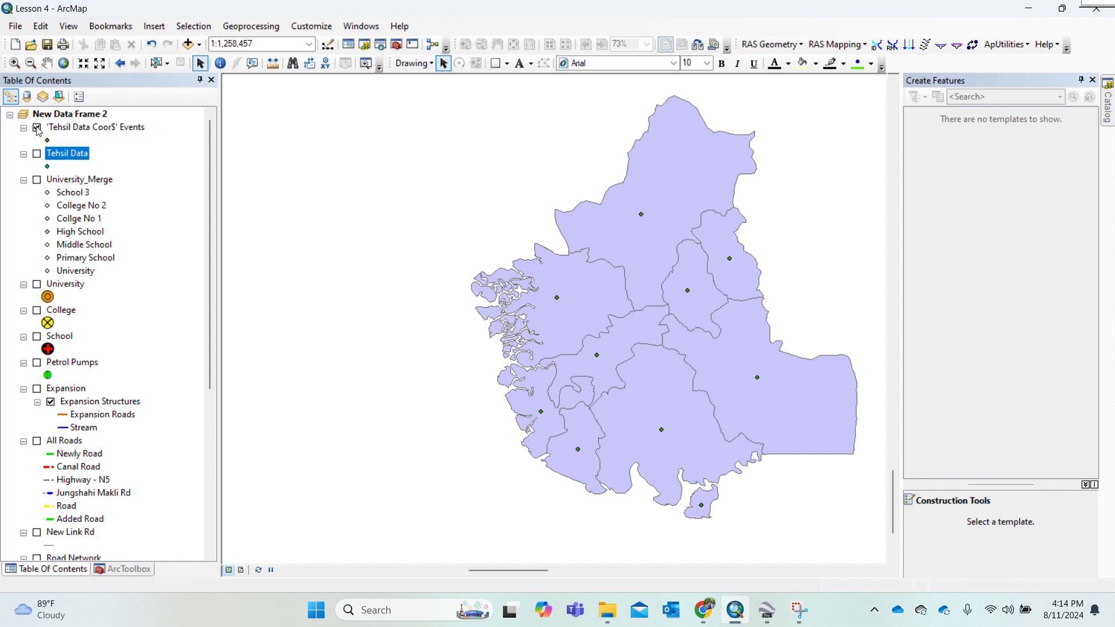
pyautogui.click(61, 128)
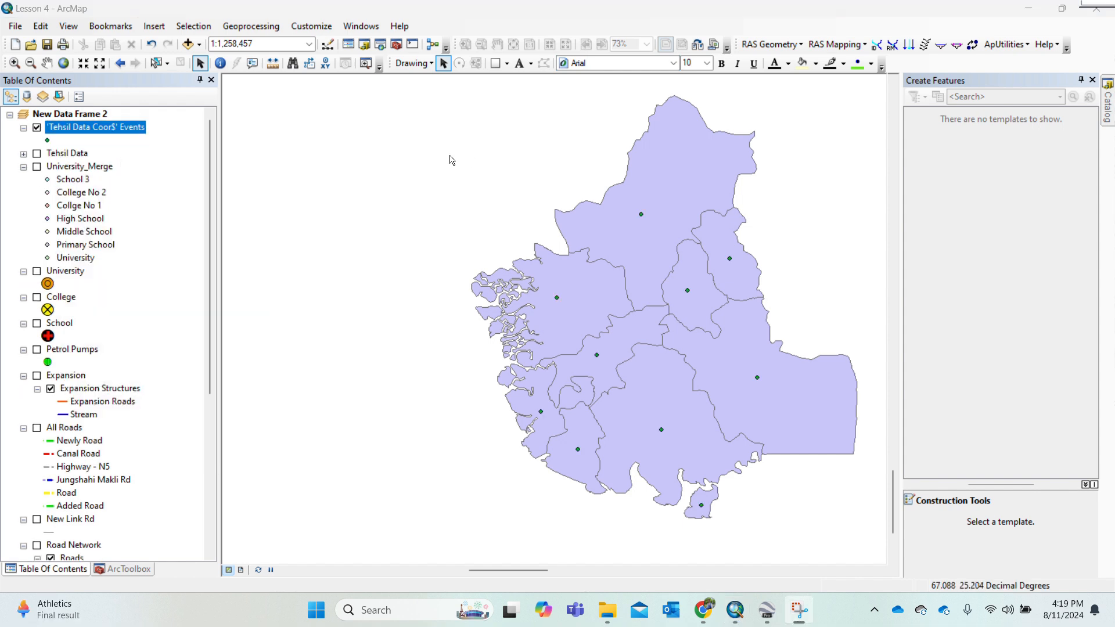
# - Check the imported fields in the attribute table of the 'Tehsil Data Coor$' Events layer, then close the table
pyautogui.rightClick(88, 133)
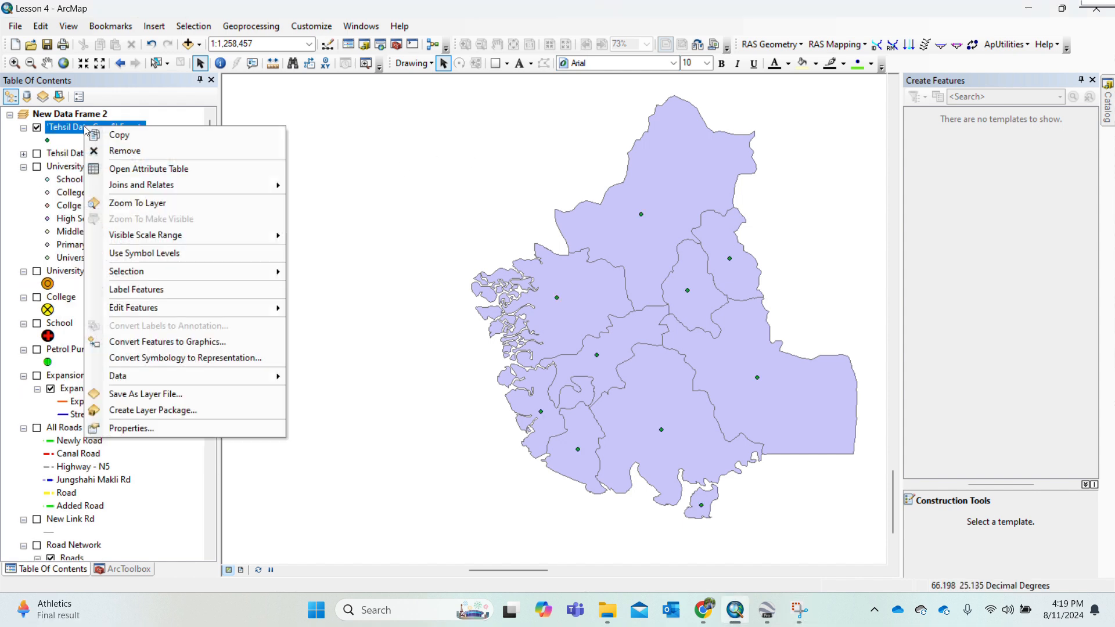
pyautogui.click(106, 170)
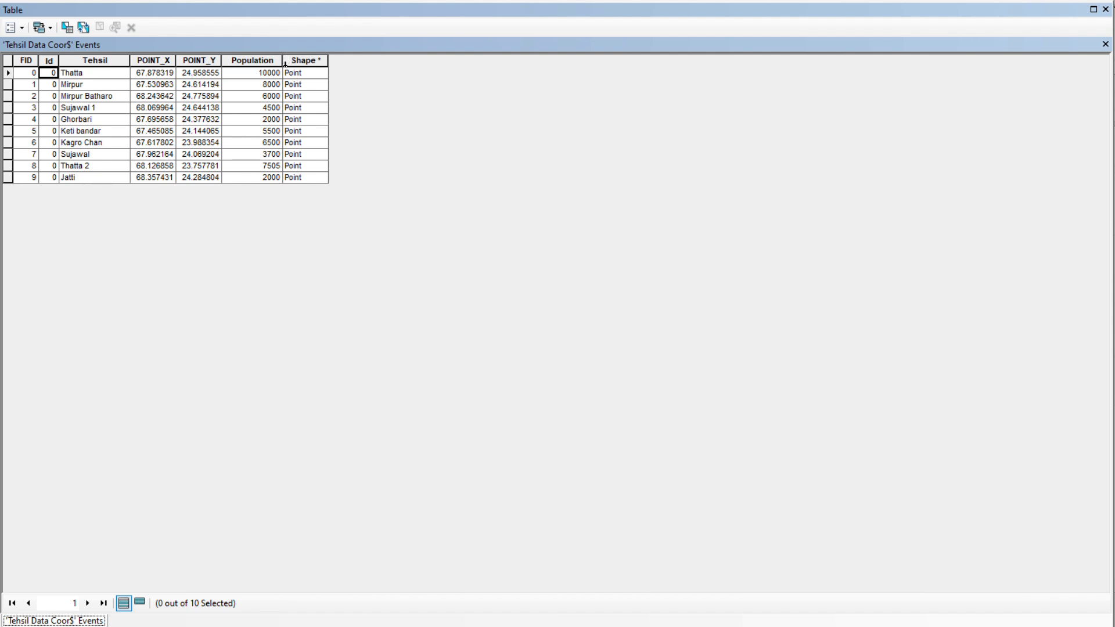
pyautogui.click(1105, 45)
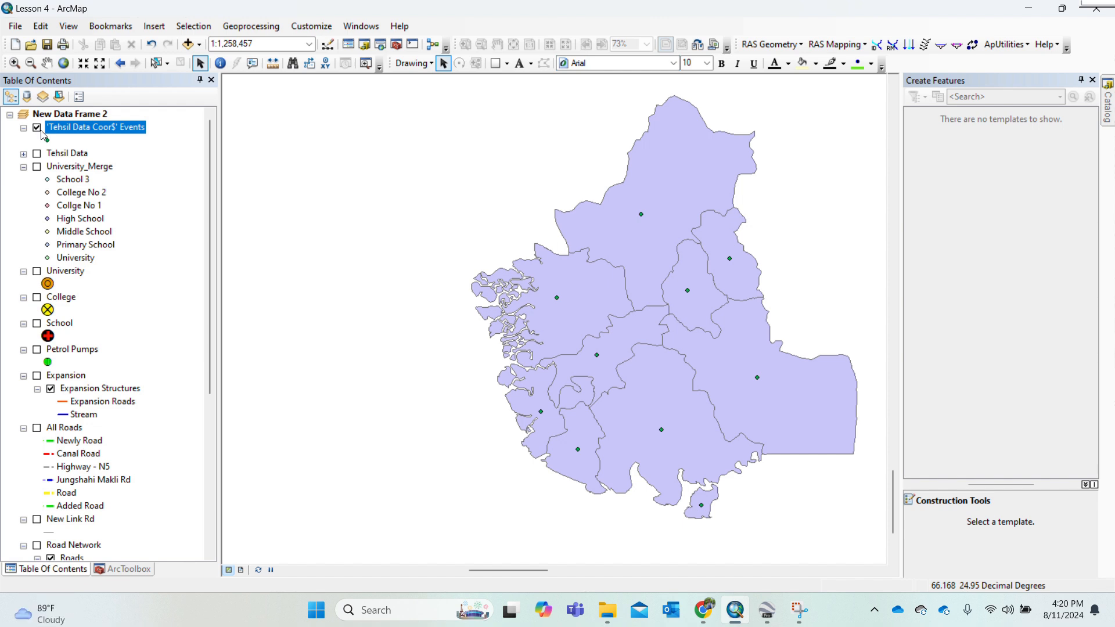
# - Symbolize the 'Tehsil Data Coor$' Events layer by unique values of the Tehsil field, adding all values
pyautogui.rightClick(65, 125)
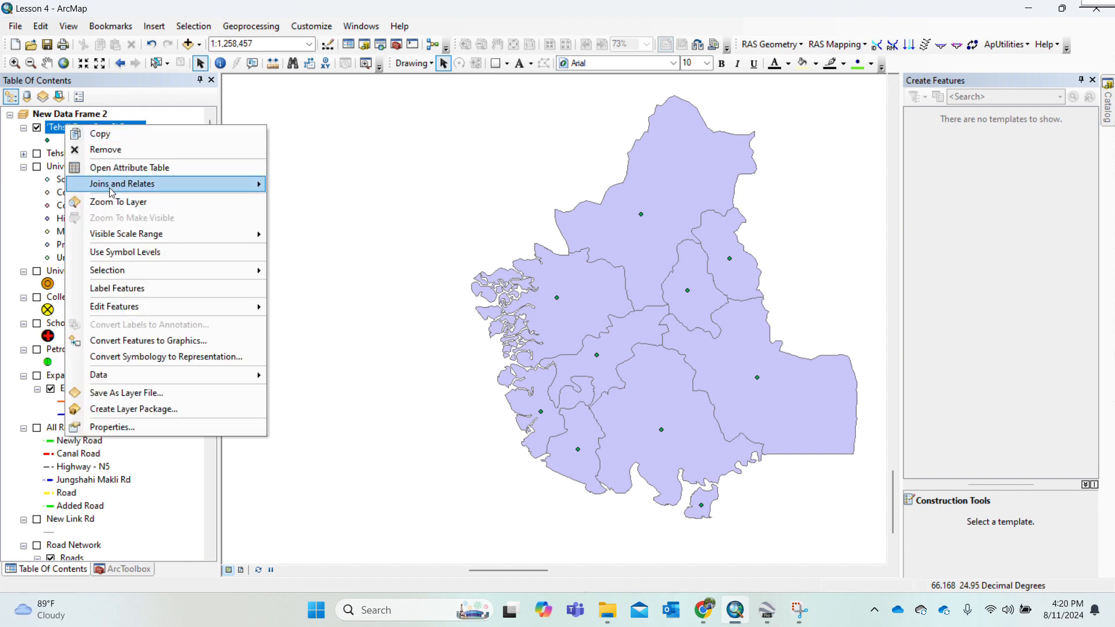
pyautogui.click(148, 429)
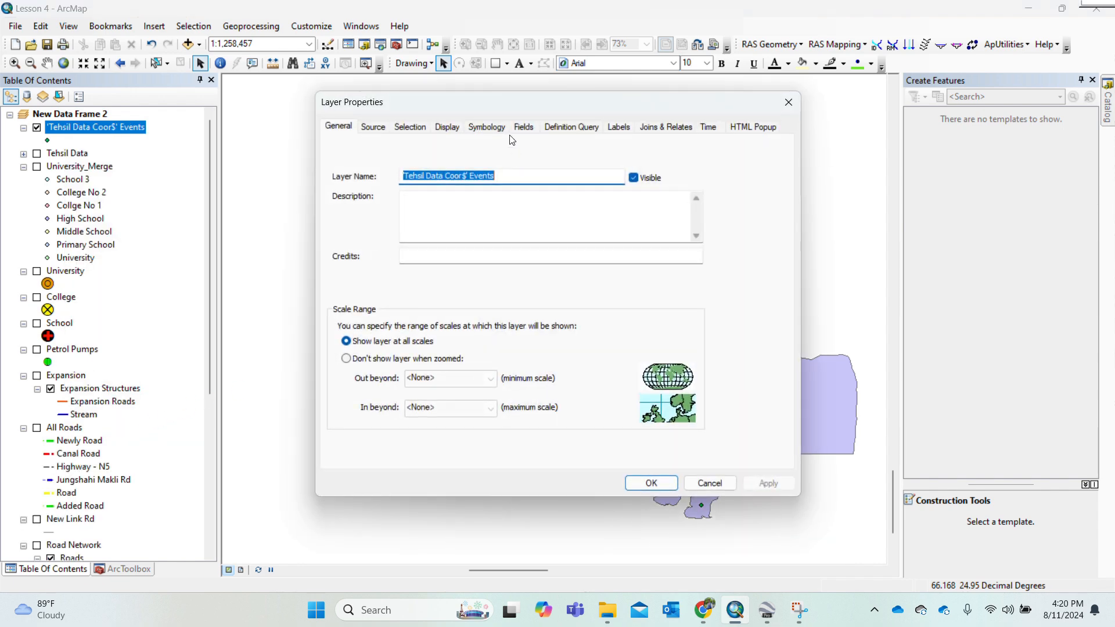
pyautogui.click(494, 129)
pyautogui.click(353, 176)
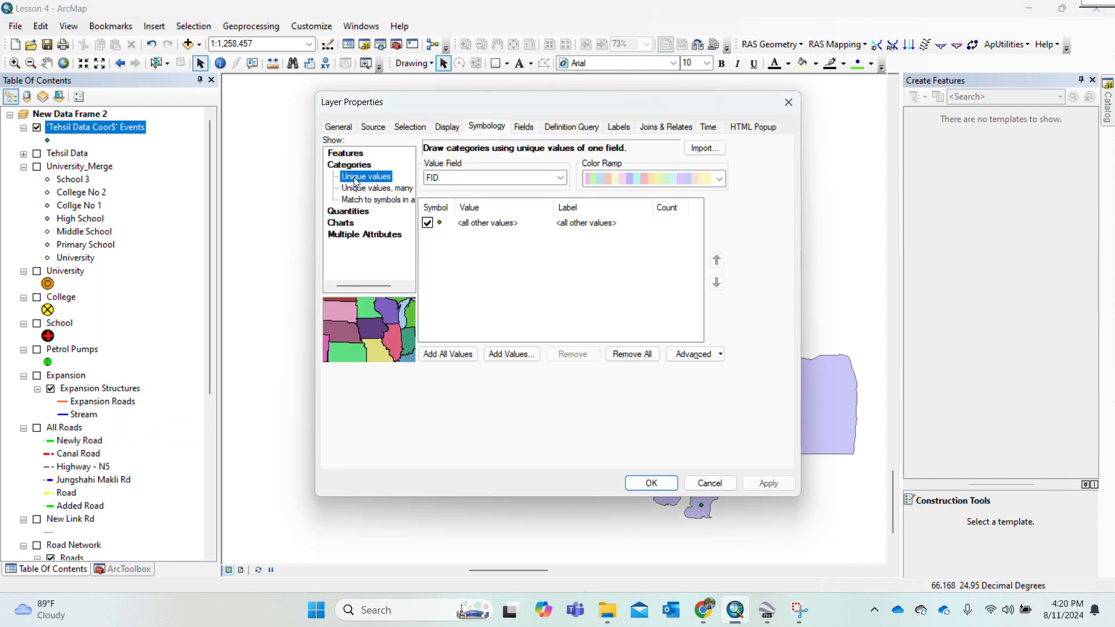
pyautogui.click(560, 177)
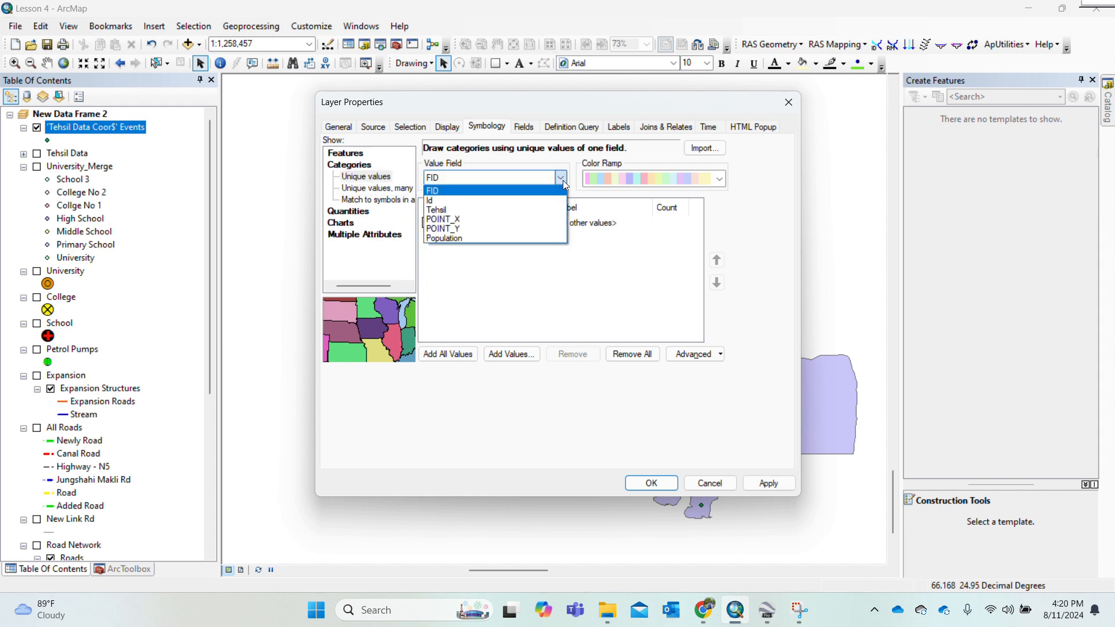
pyautogui.click(464, 210)
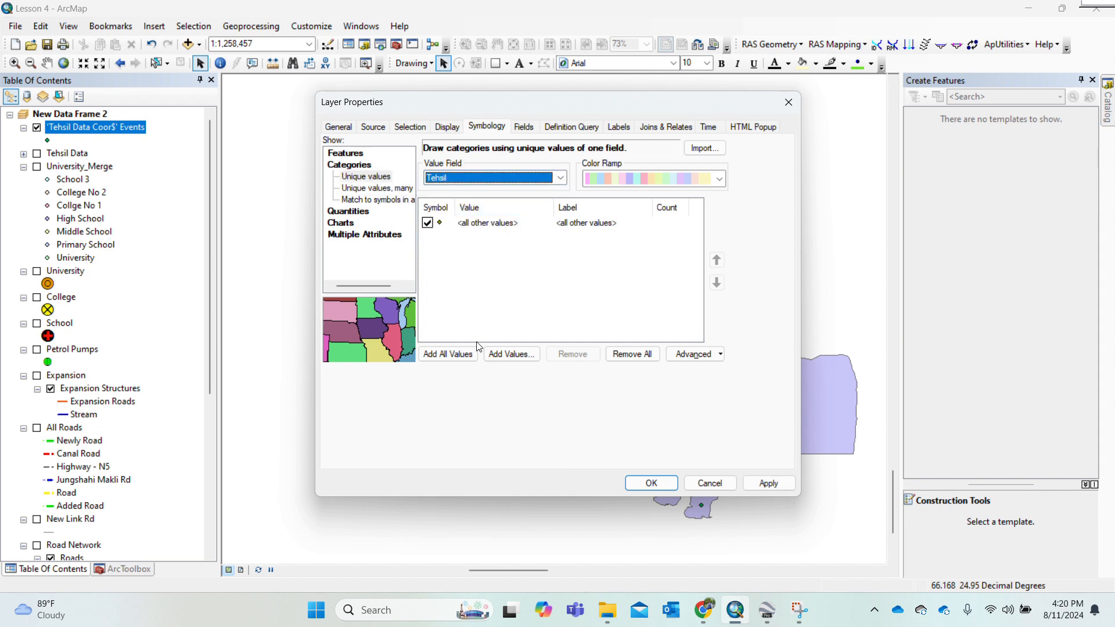
pyautogui.click(448, 354)
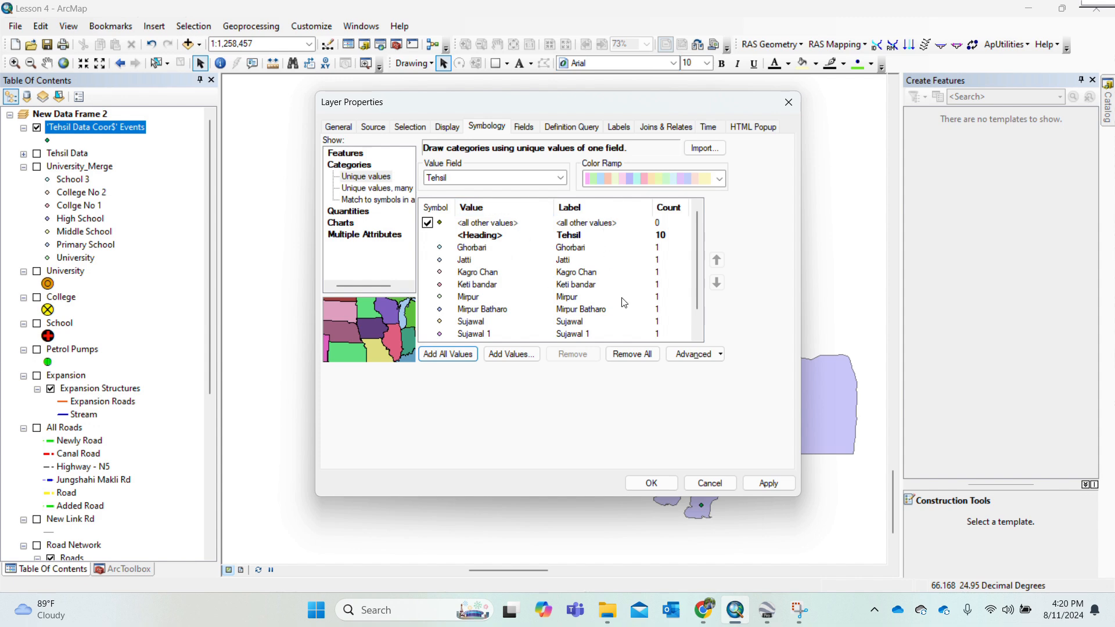
pyautogui.click(630, 483)
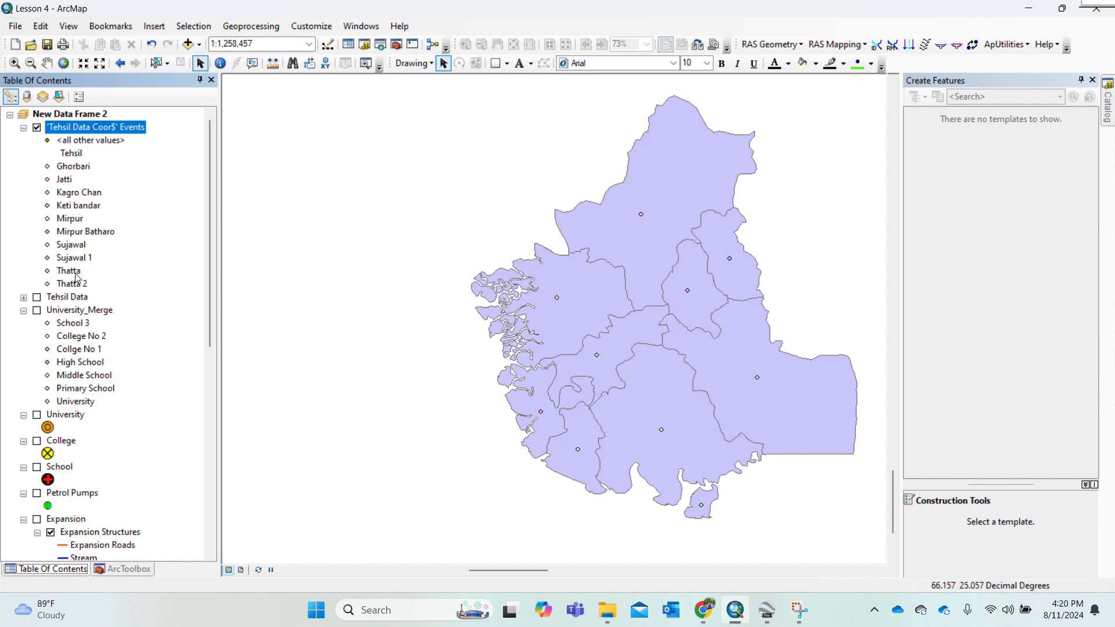
# - Examine the tehsil names, point coordinates and Population values in the events layer's attribute table
pyautogui.rightClick(100, 130)
pyautogui.click(127, 171)
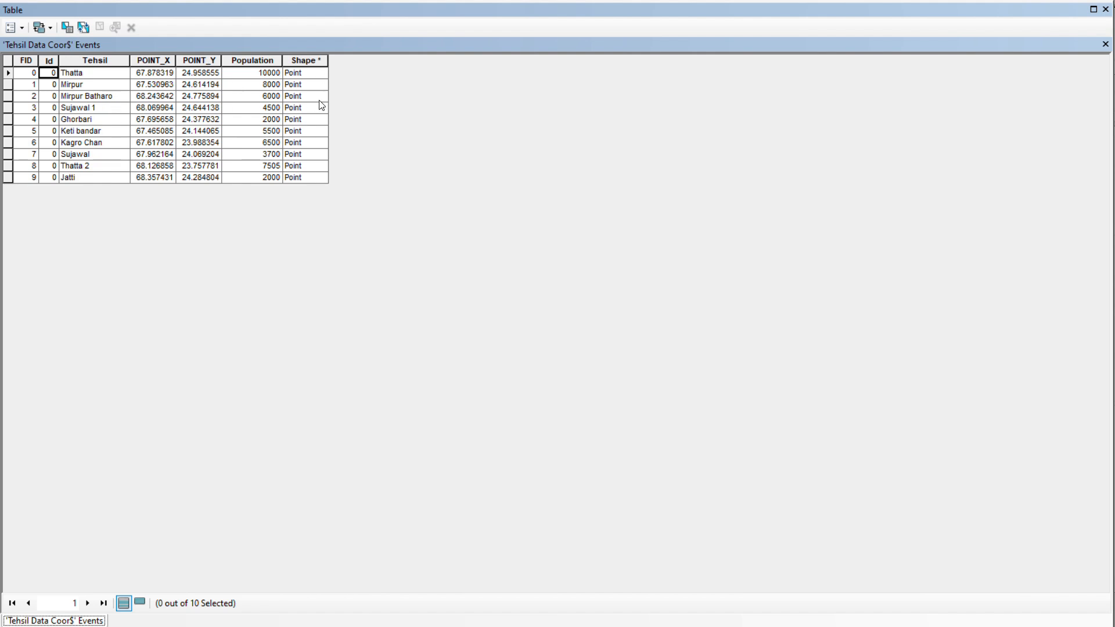
pyautogui.click(1105, 45)
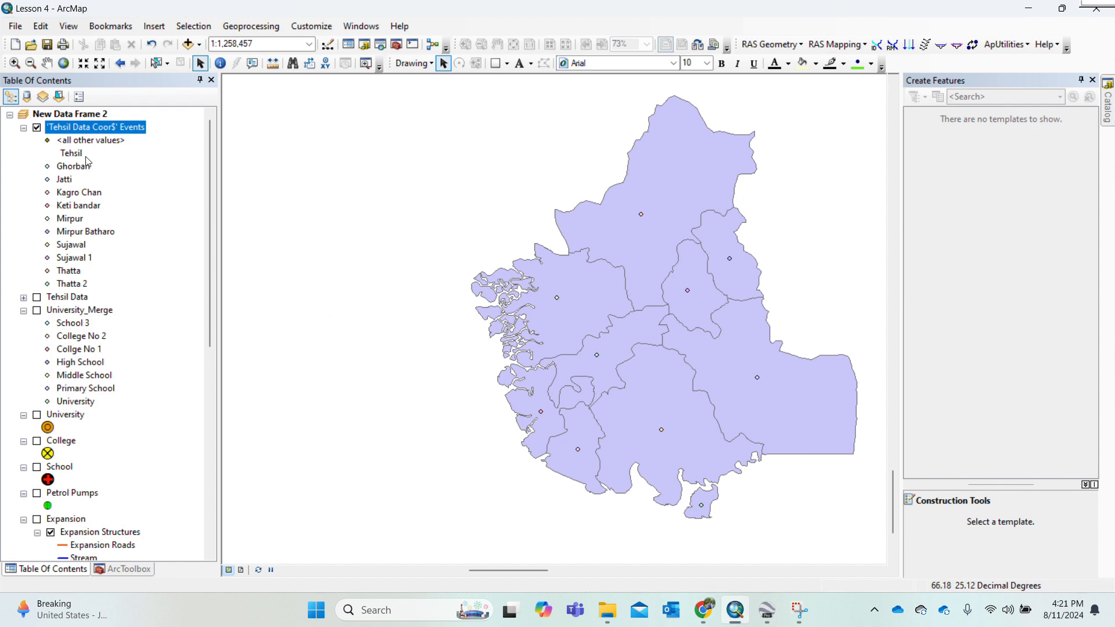
pyautogui.rightClick(74, 129)
pyautogui.click(106, 170)
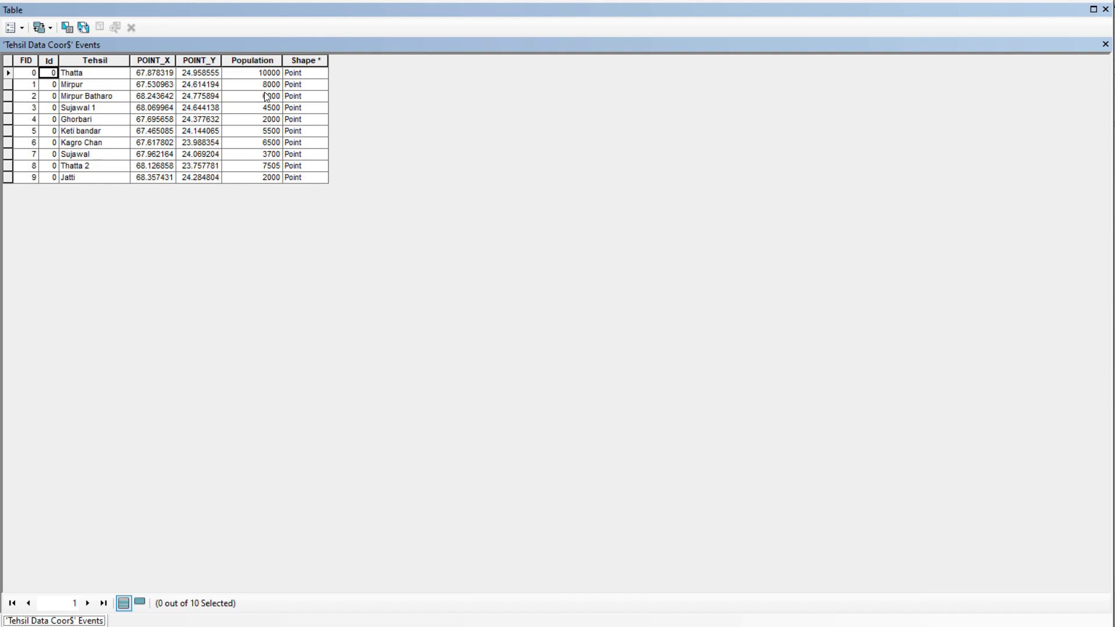
pyautogui.click(1105, 44)
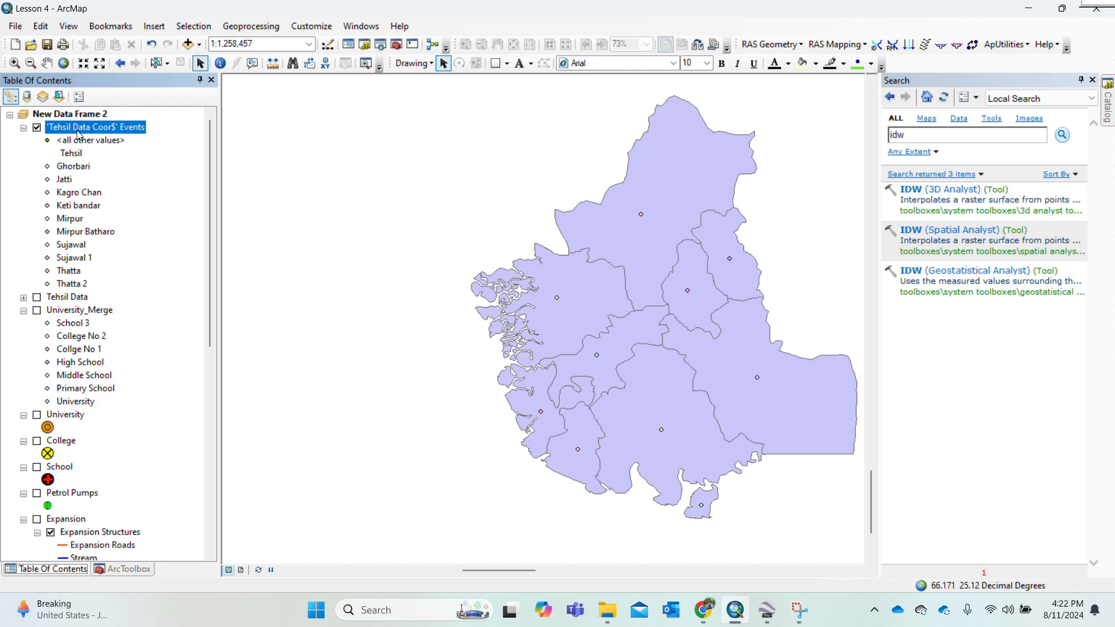
pyautogui.rightClick(78, 133)
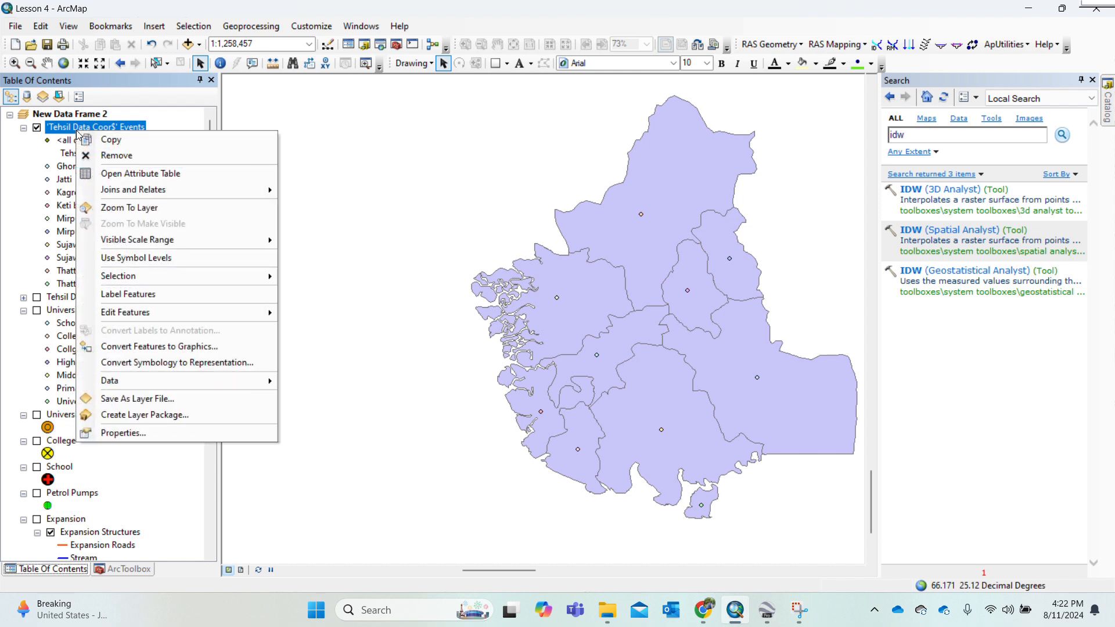
pyautogui.click(107, 175)
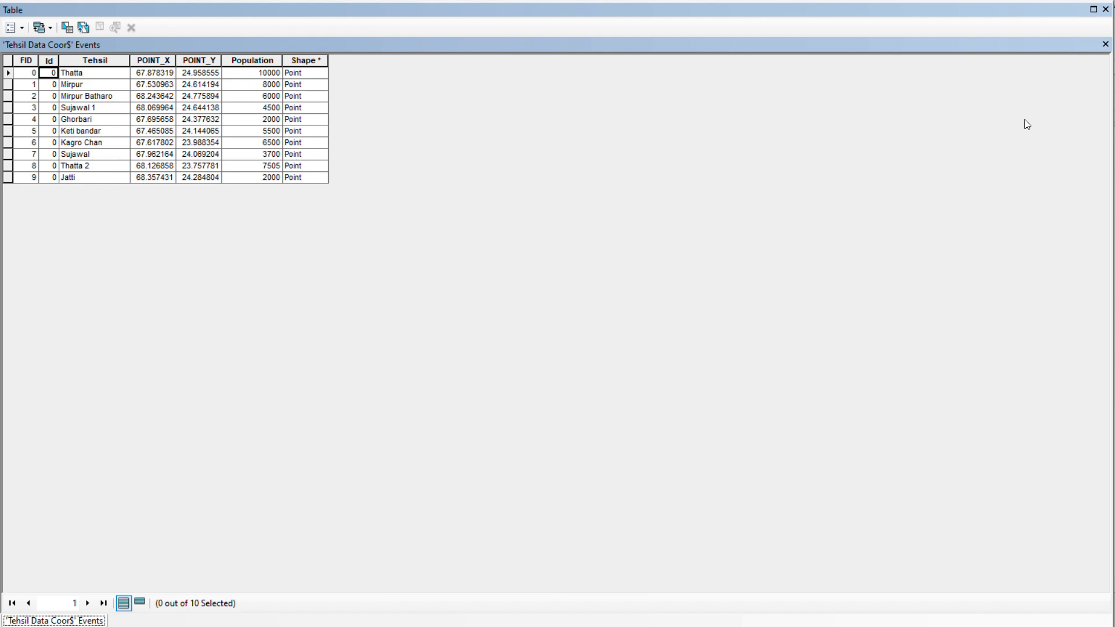
pyautogui.click(1105, 9)
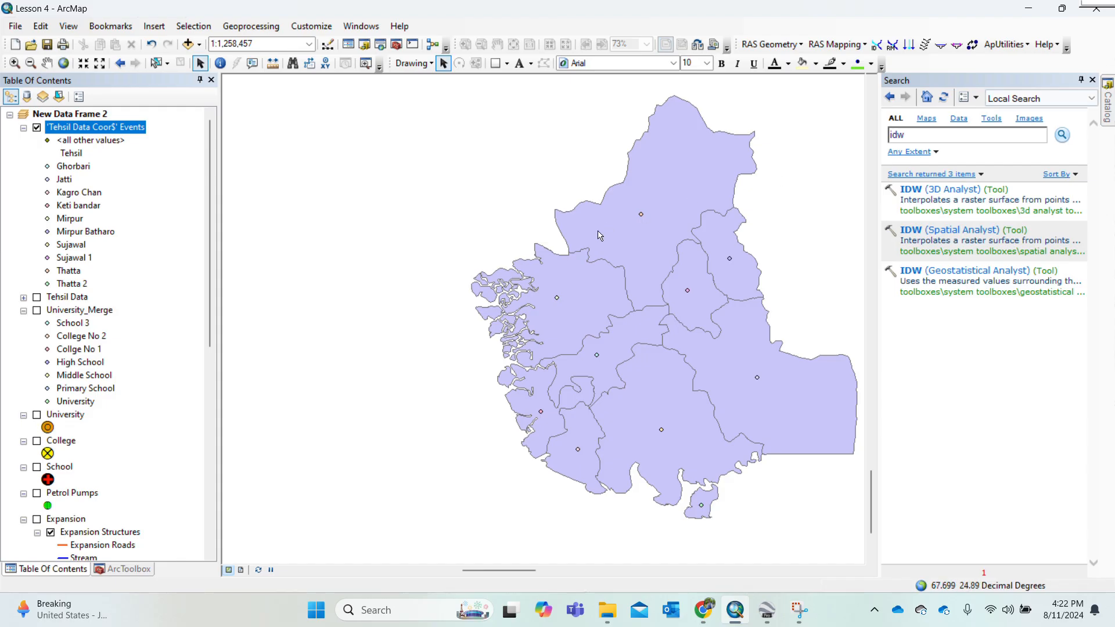